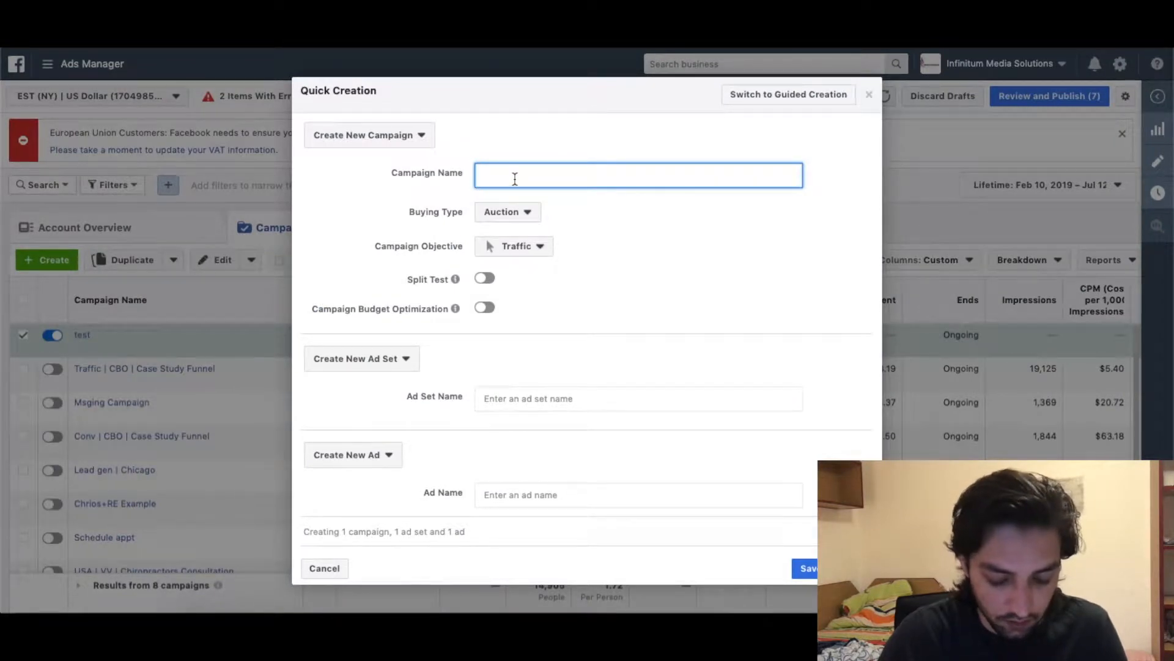
Name the campaign 'open house campaign chicago' and open the objective list.
text(op)
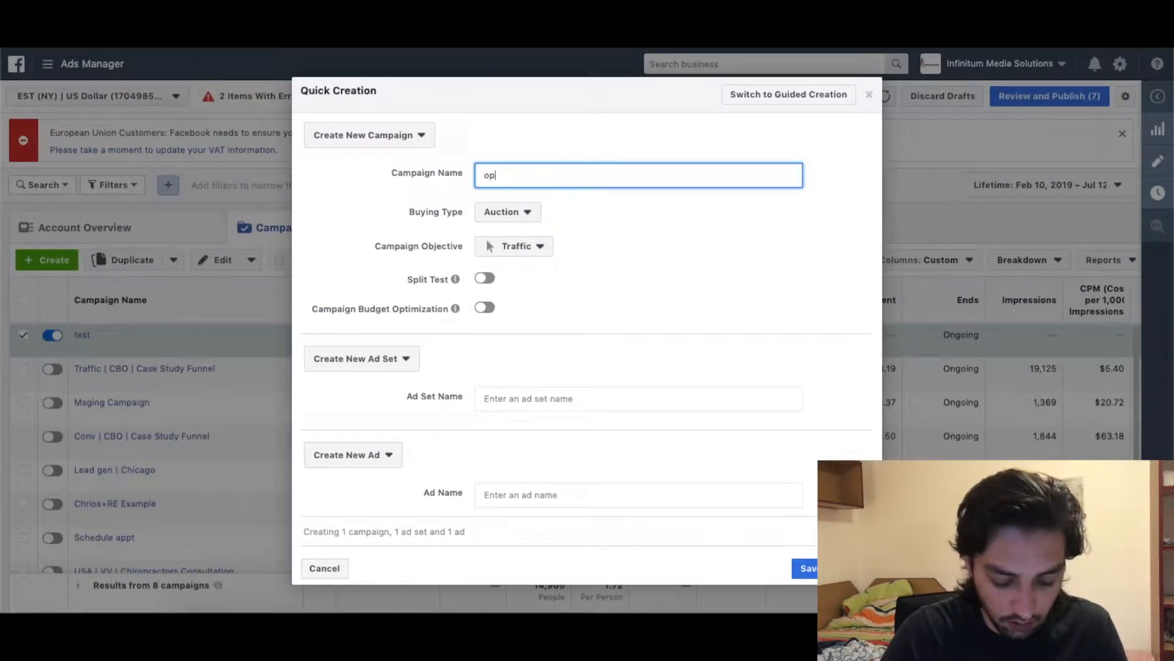
text(en h)
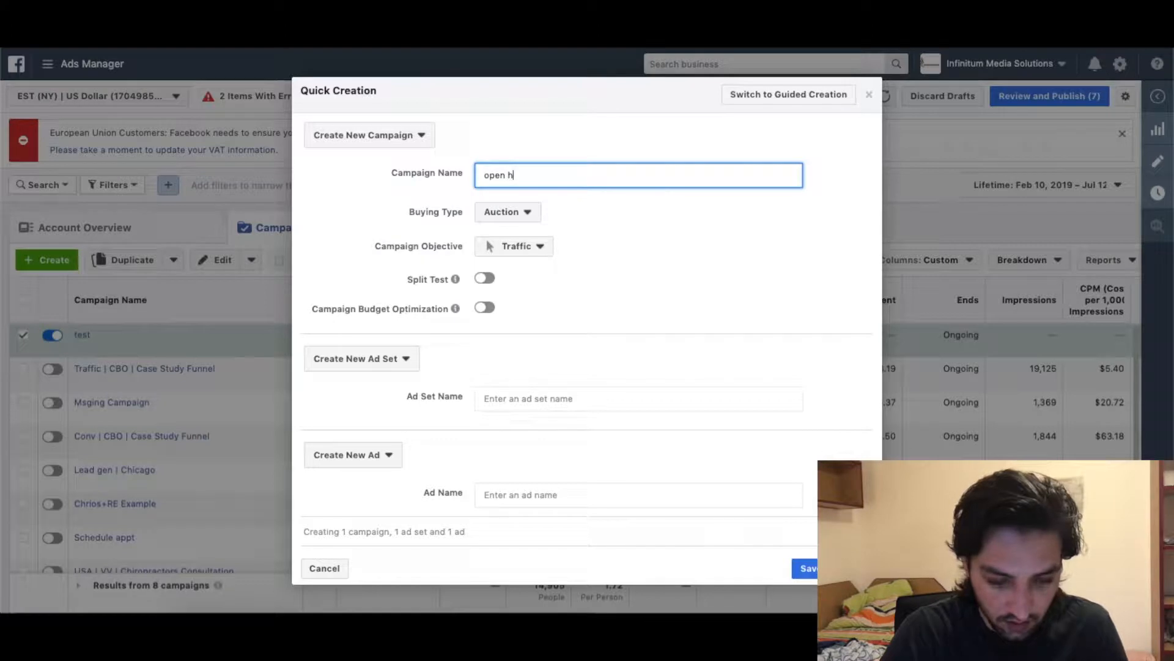
text(ouse campaign )
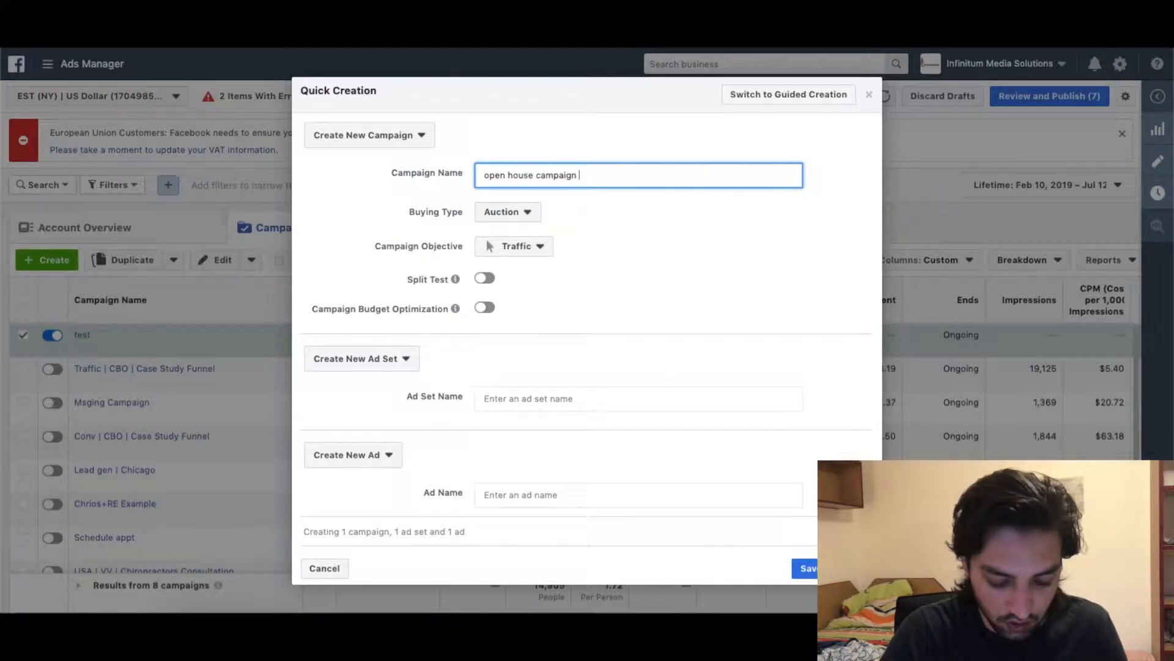
text(chicago)
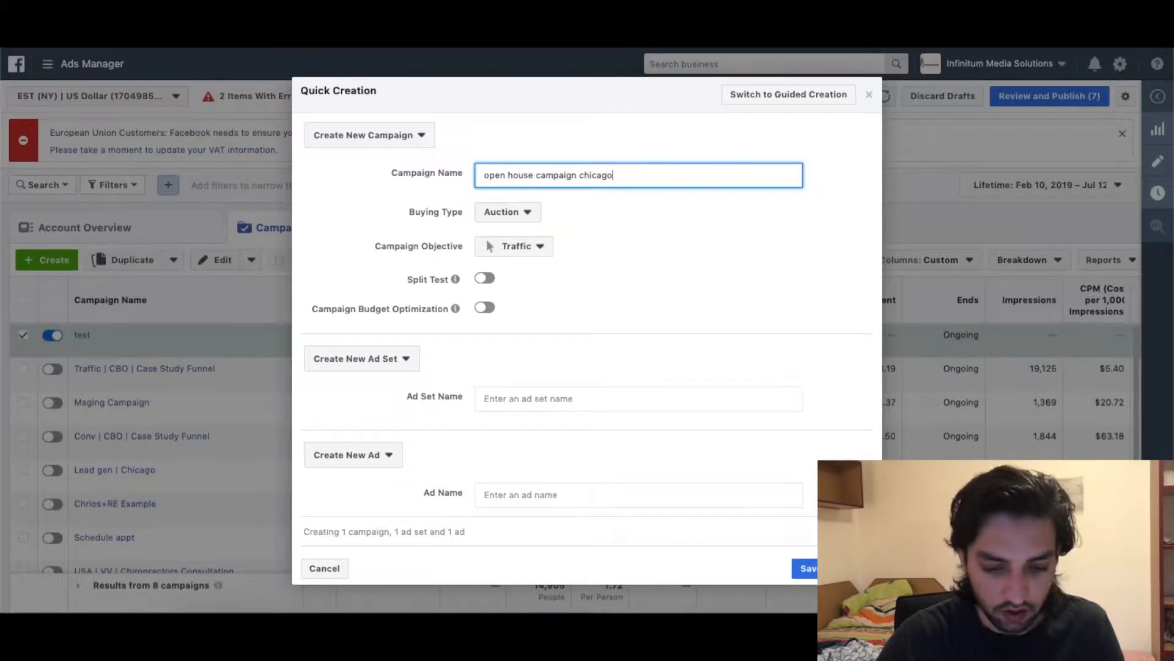
click(528, 249)
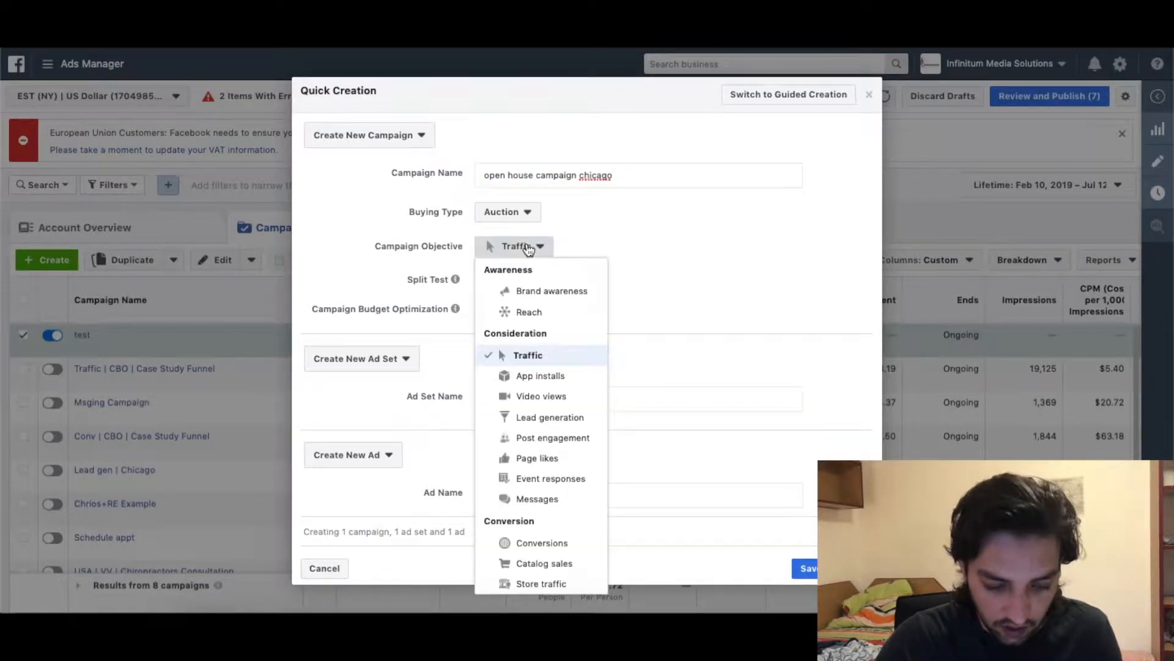
Set the objective to Lead generation and advertise from the Your Local Realtor page.
click(542, 419)
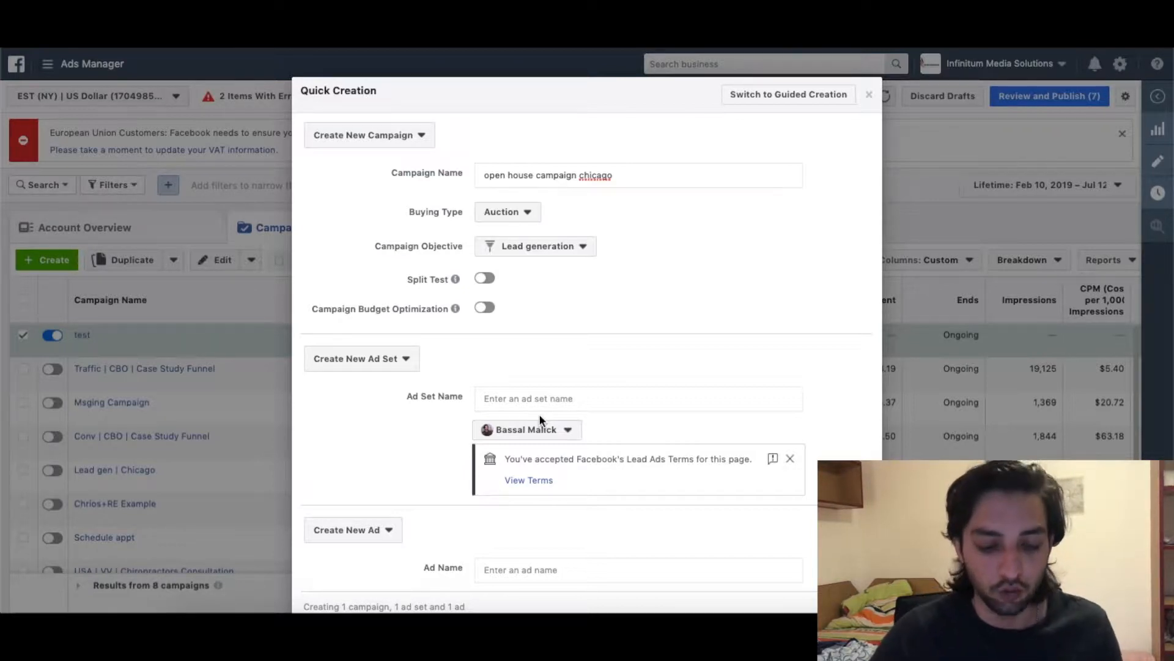
scroll(538, 413, down, 1)
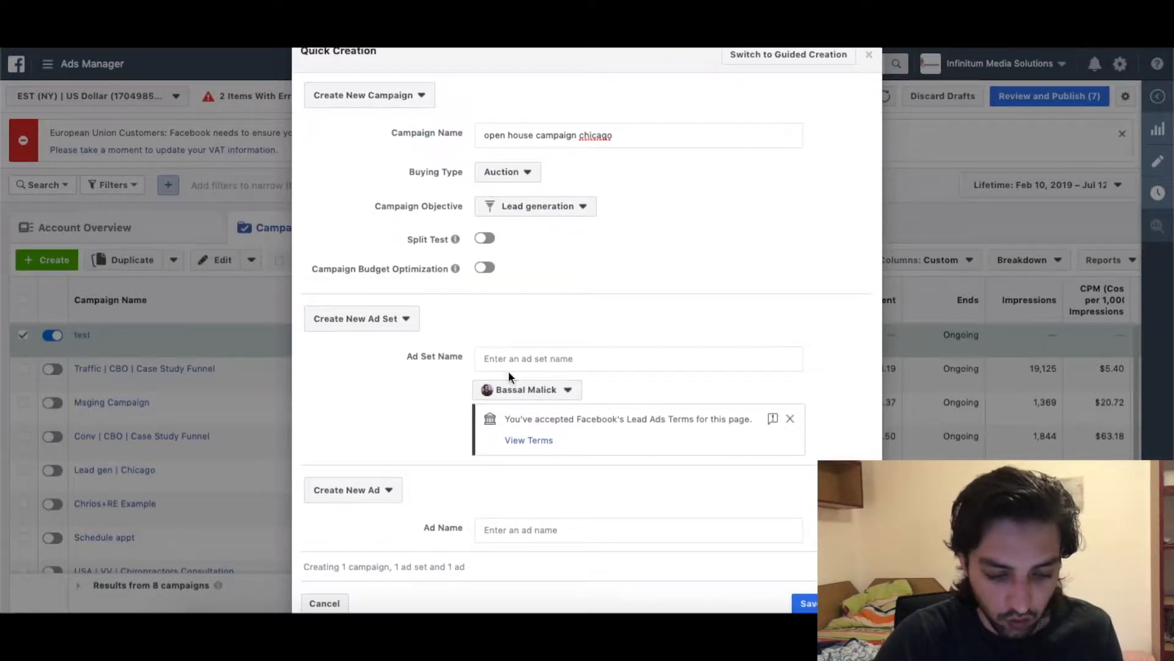
click(541, 390)
text(your l)
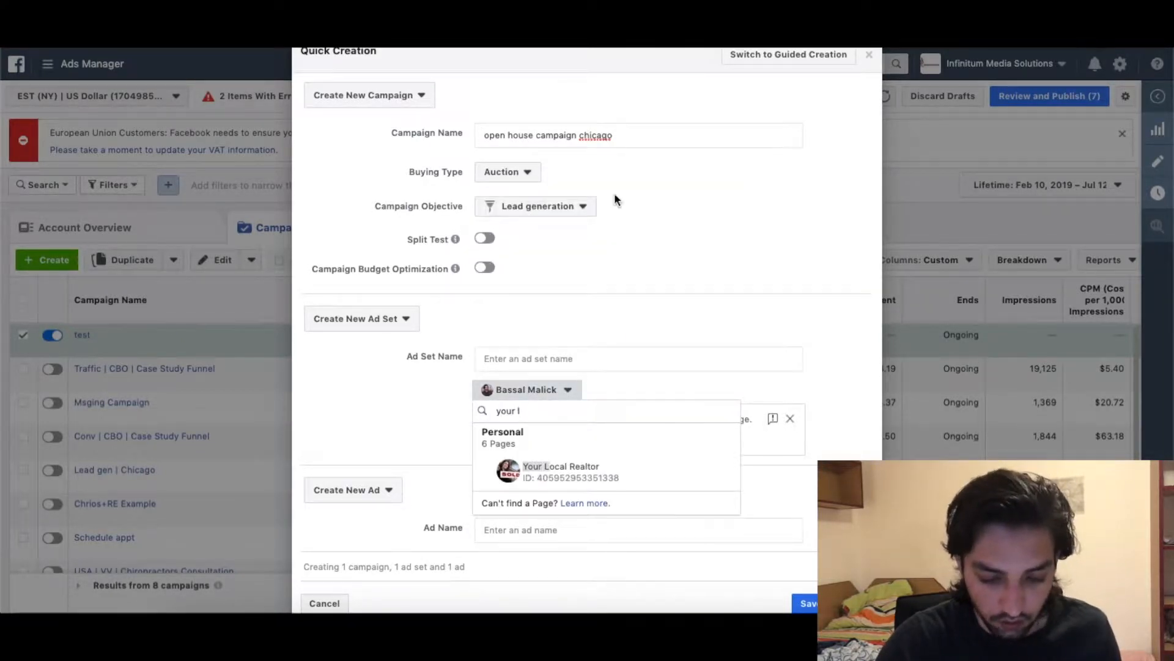
click(625, 483)
Select the open-house address line in Notes and come back to the campaign form.
click(527, 354)
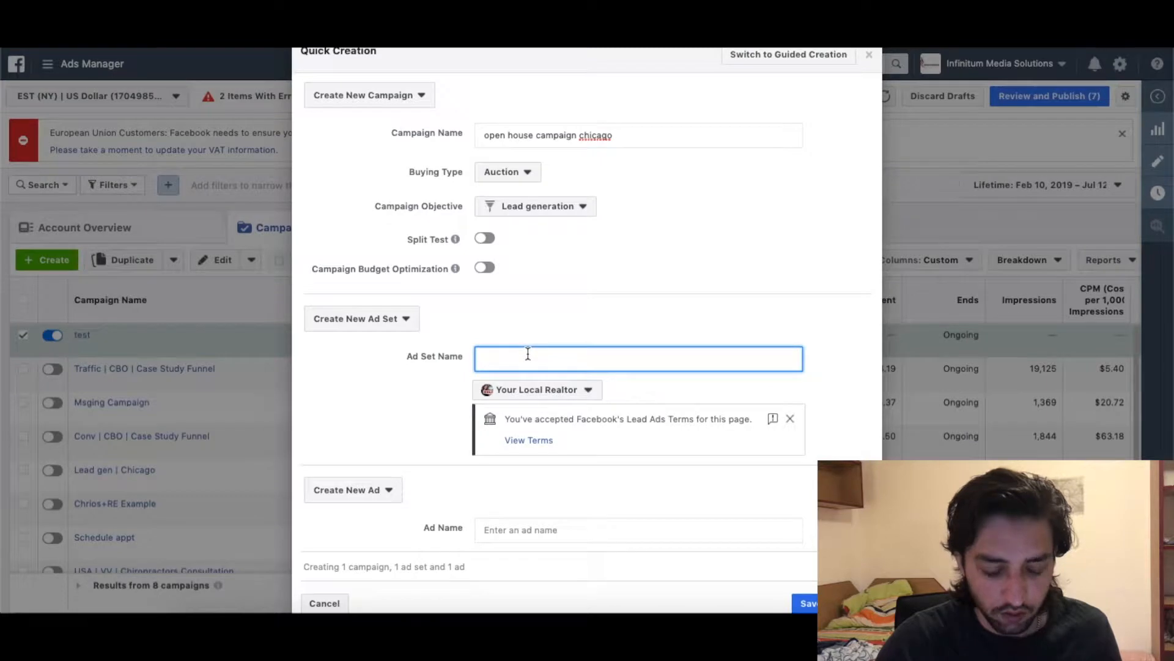
scroll(588, 384, up, 1)
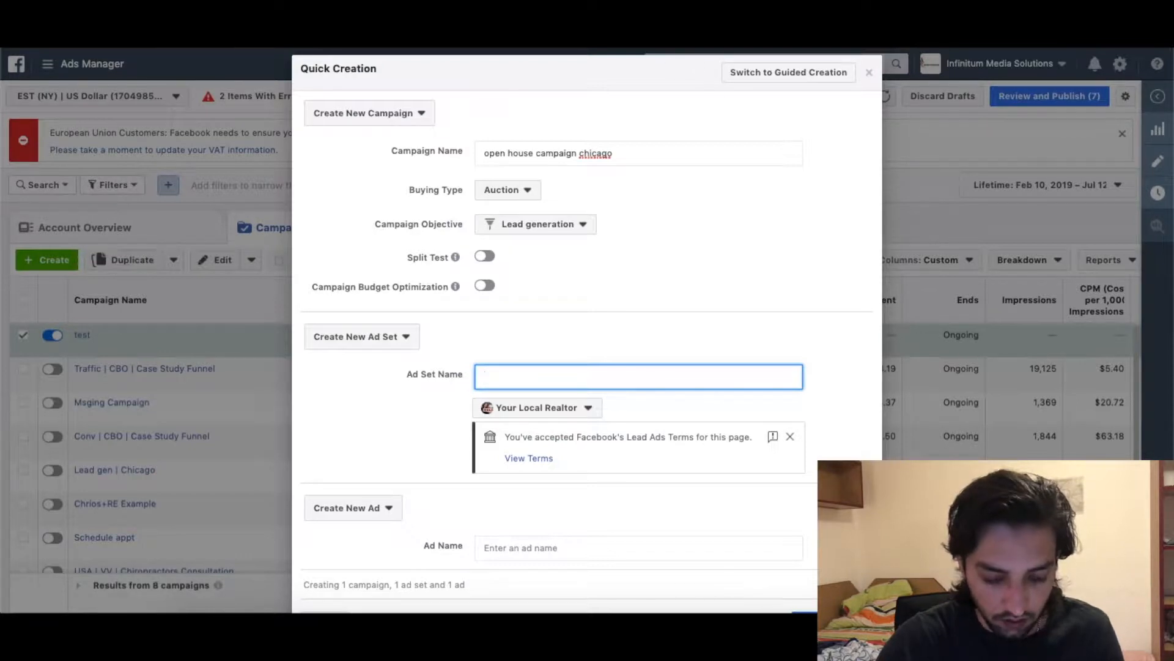
click(347, 609)
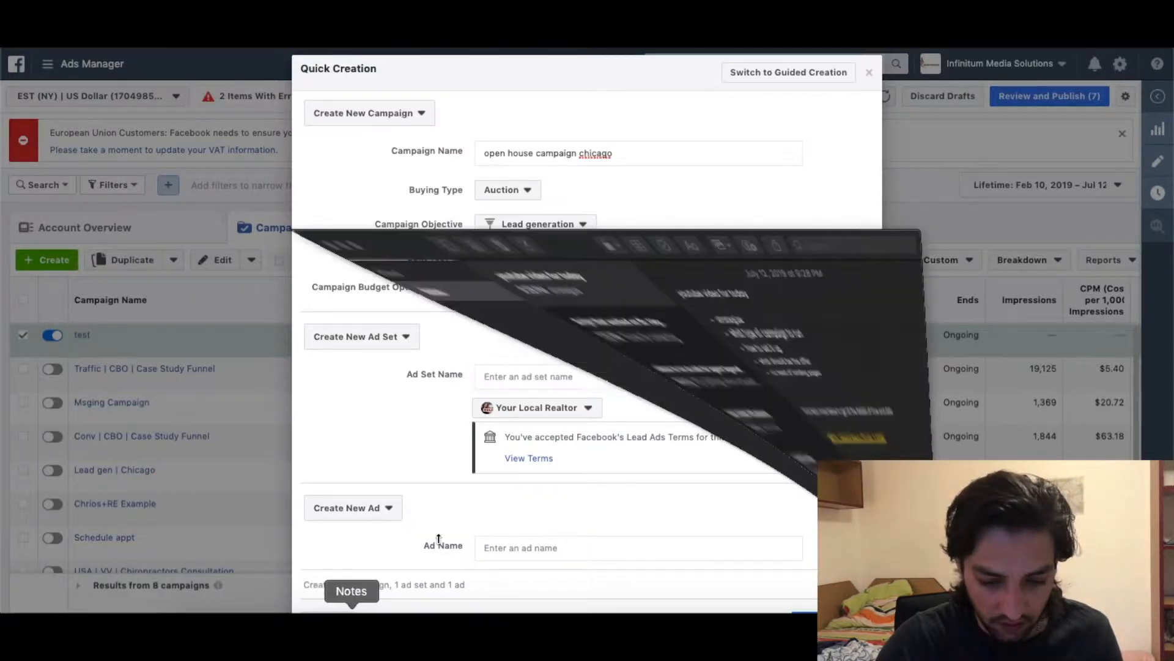
drag(526, 250, 525, 262)
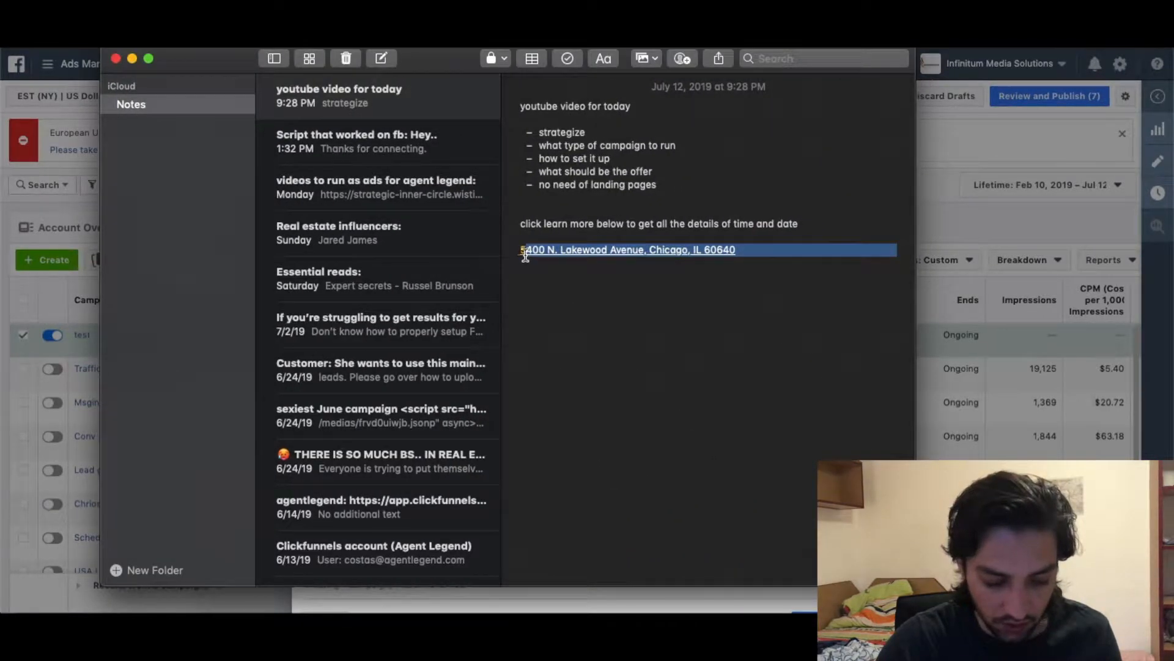
click(473, 605)
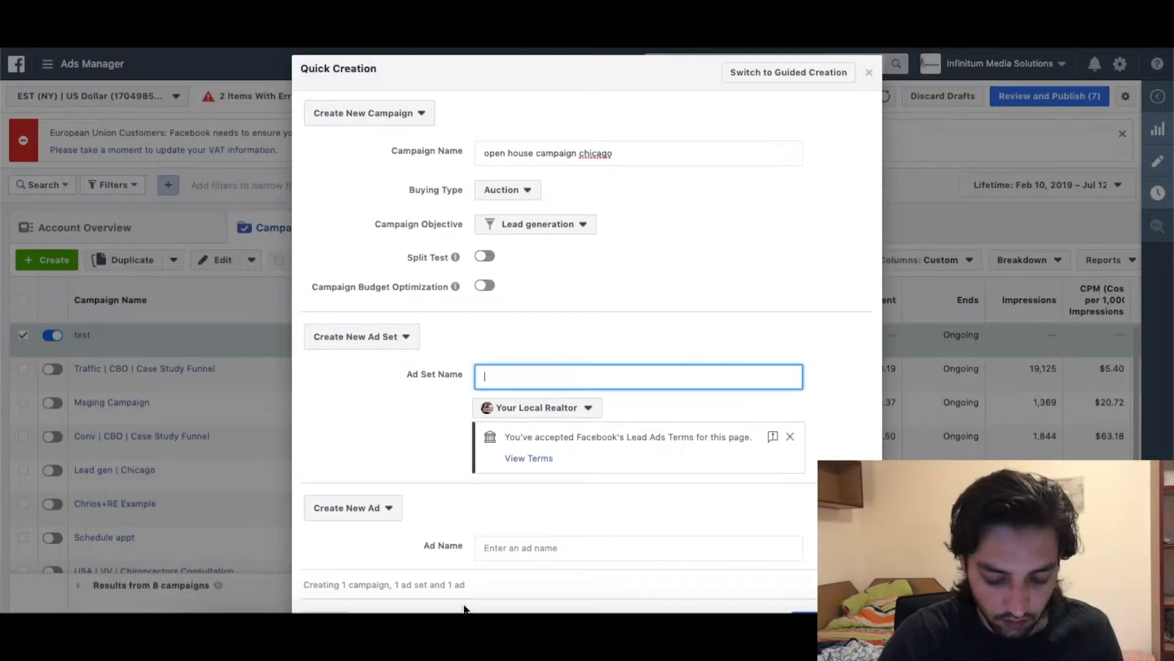
Name the ad set 'lakewood chicago | +10 miles'.
text(ok)
key(BackSpace)
key(BackSpace)
text(lakewood chicago)
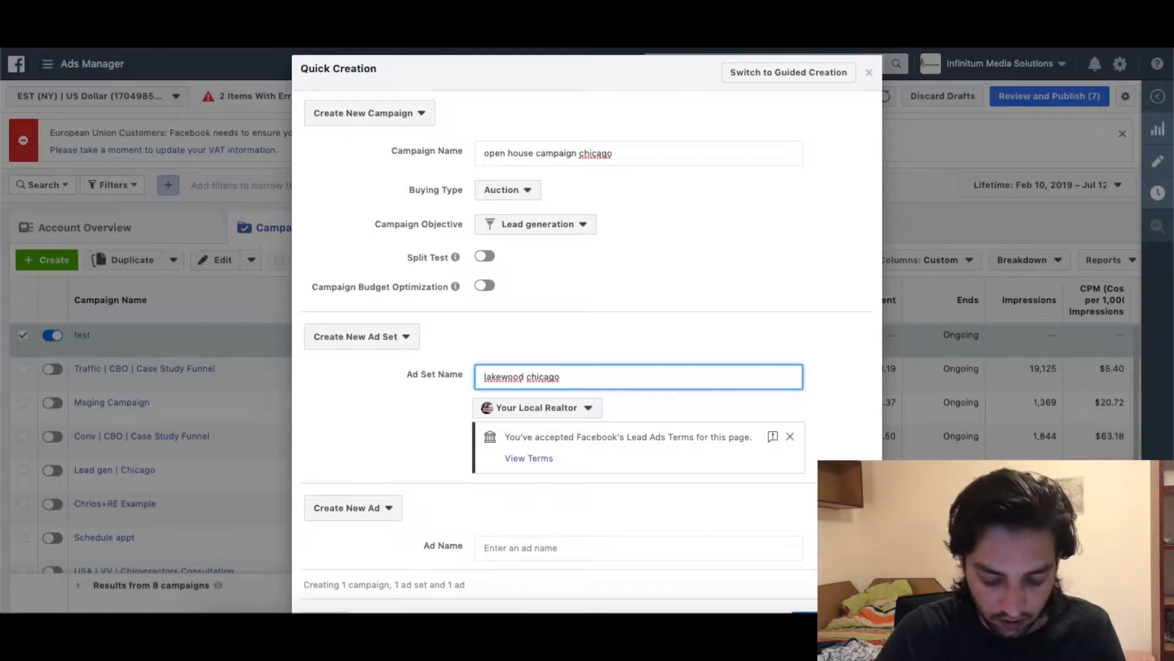
text( l)
text( +10 miles)
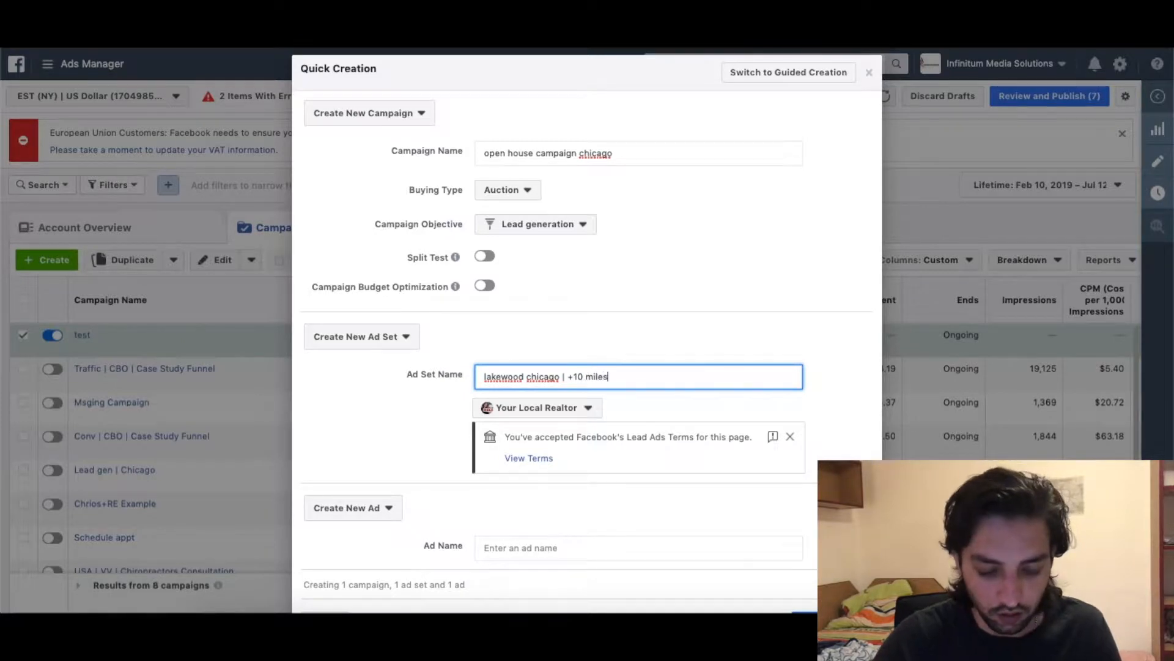
Review the page's Lead Ad Terms and return to the campaign form.
scroll(594, 411, down, 2)
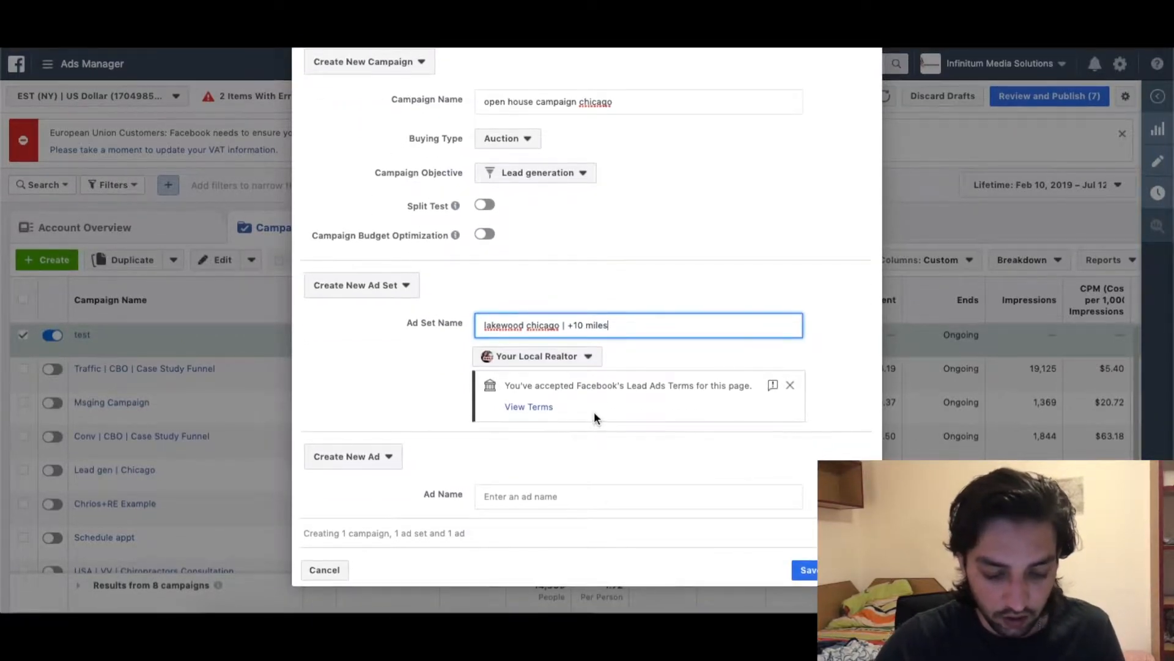
click(541, 406)
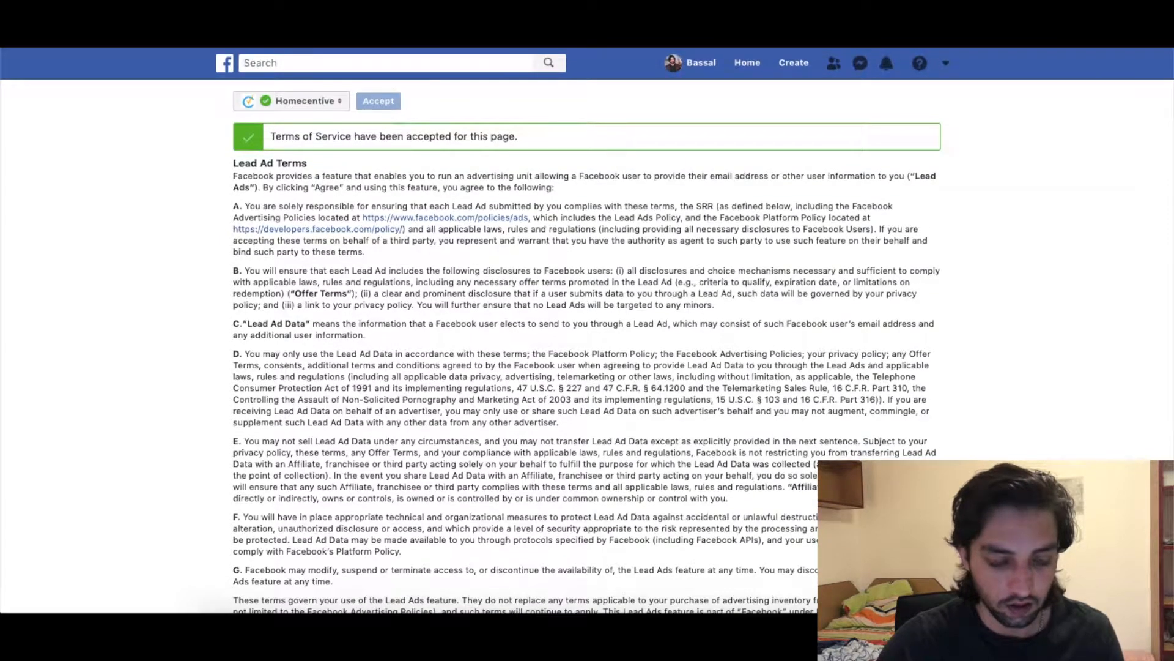
click(306, 12)
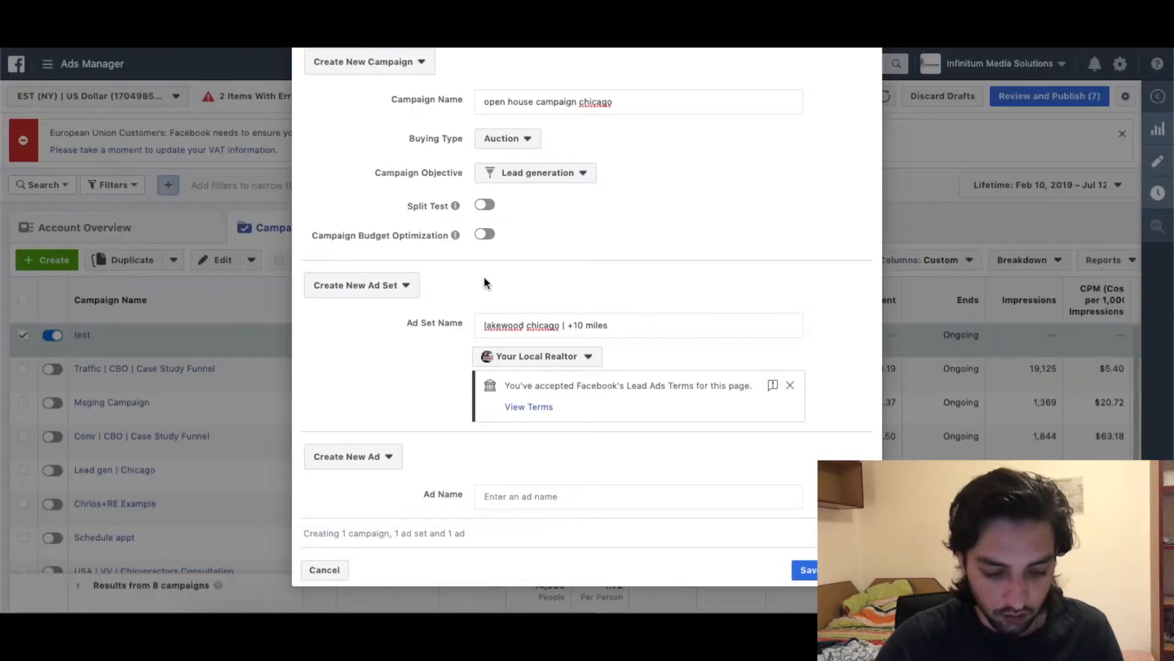
click(517, 495)
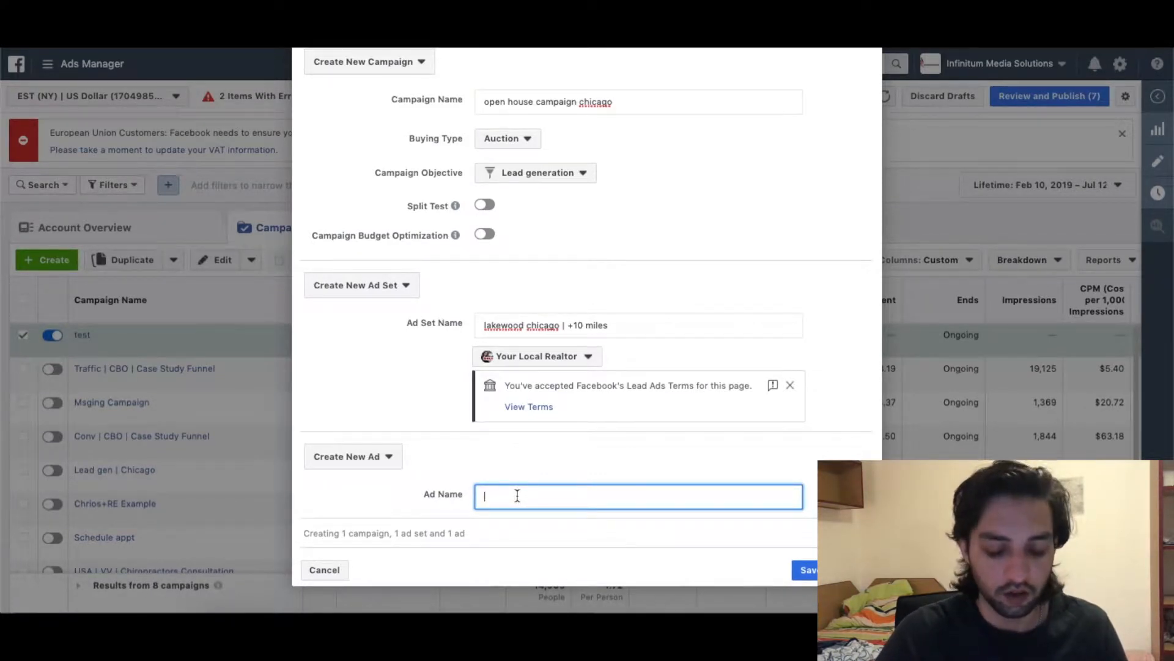
Name the ad 'img' and save the campaign as a draft.
text(img)
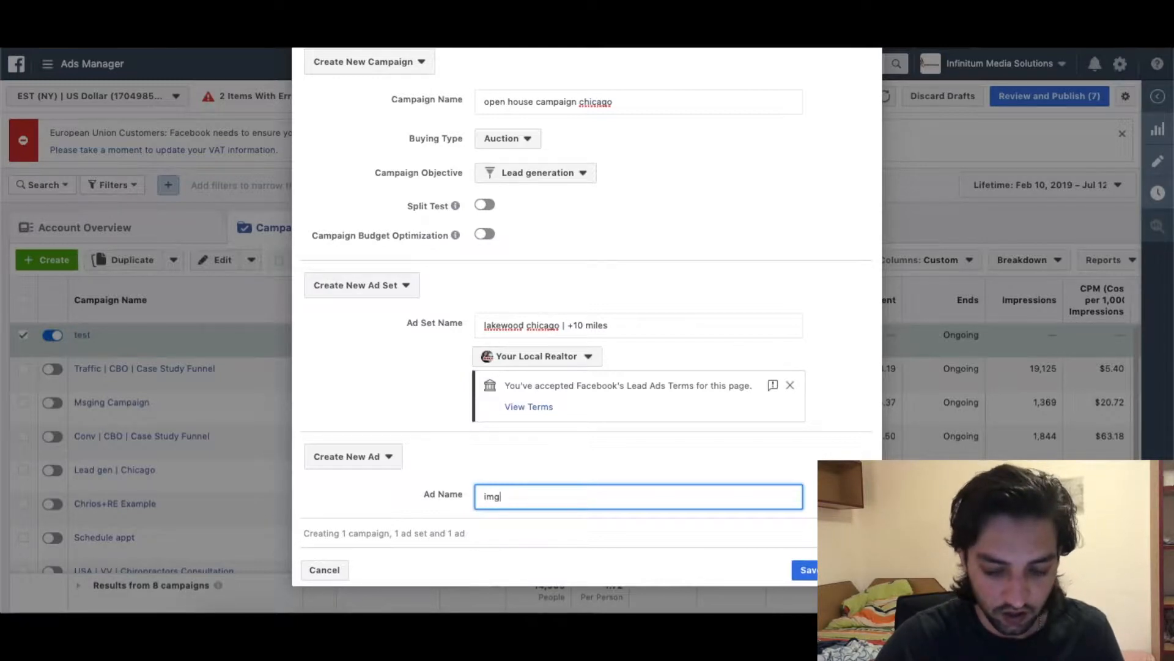
click(805, 570)
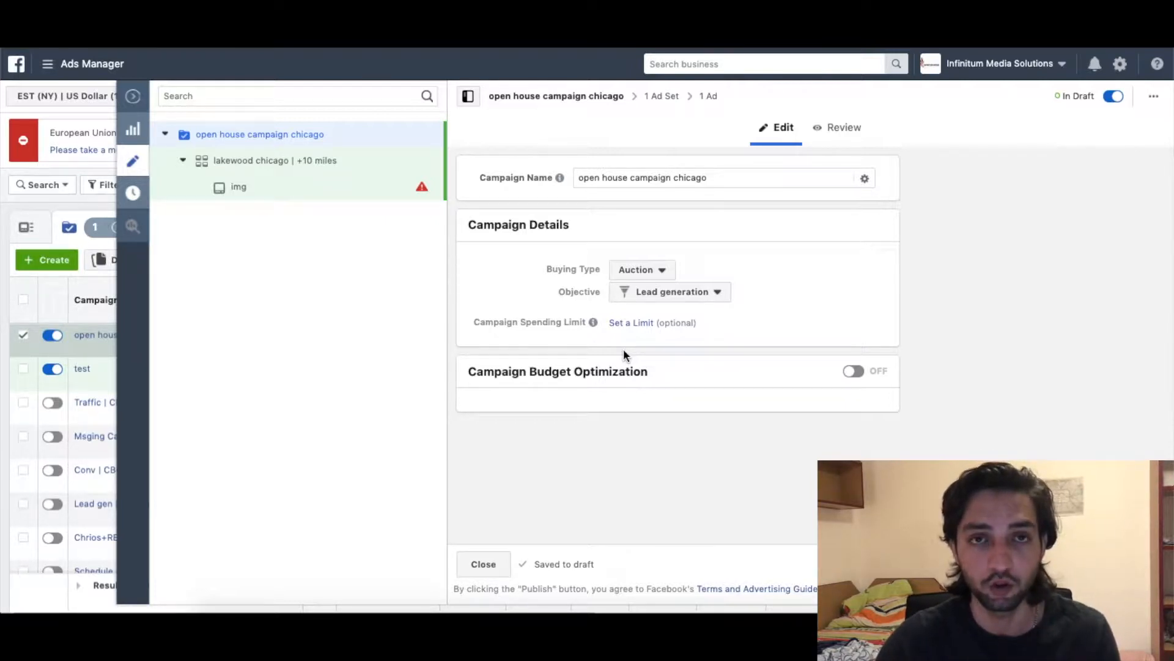
Turn on Campaign Budget Optimization and change the daily budget from $20 to $10.00.
click(852, 373)
scroll(732, 391, down, 2)
double_click(731, 415)
double_click(731, 414)
key(Right)
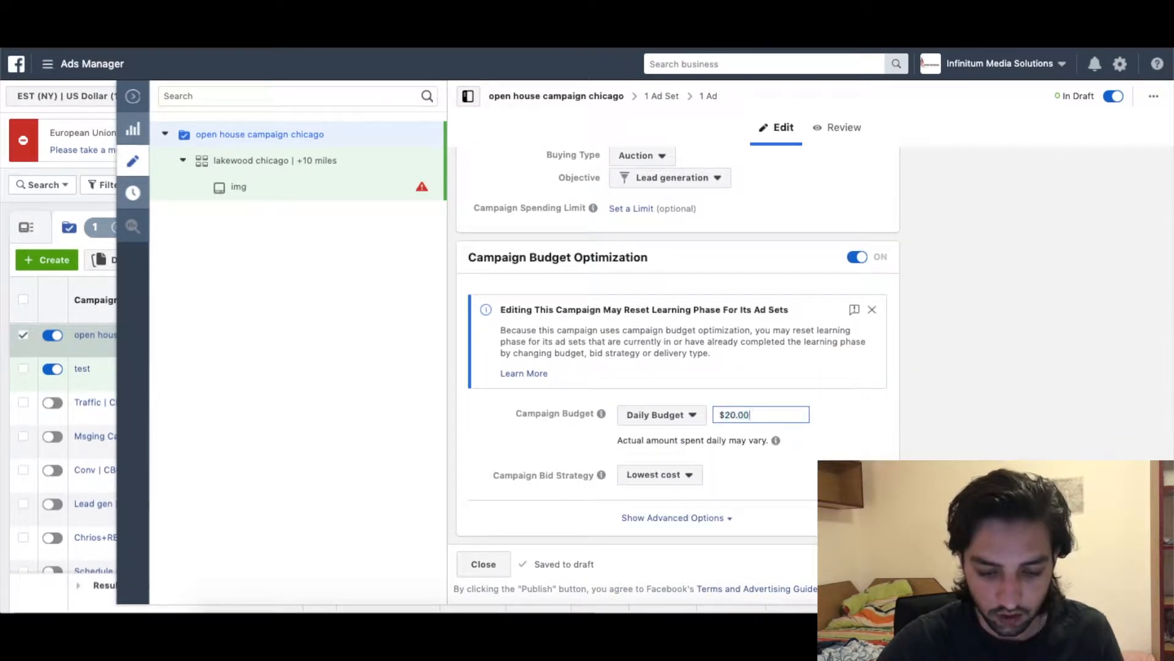
click(736, 416)
key(BackSpace)
key(BackSpace)
text(10)
click(858, 417)
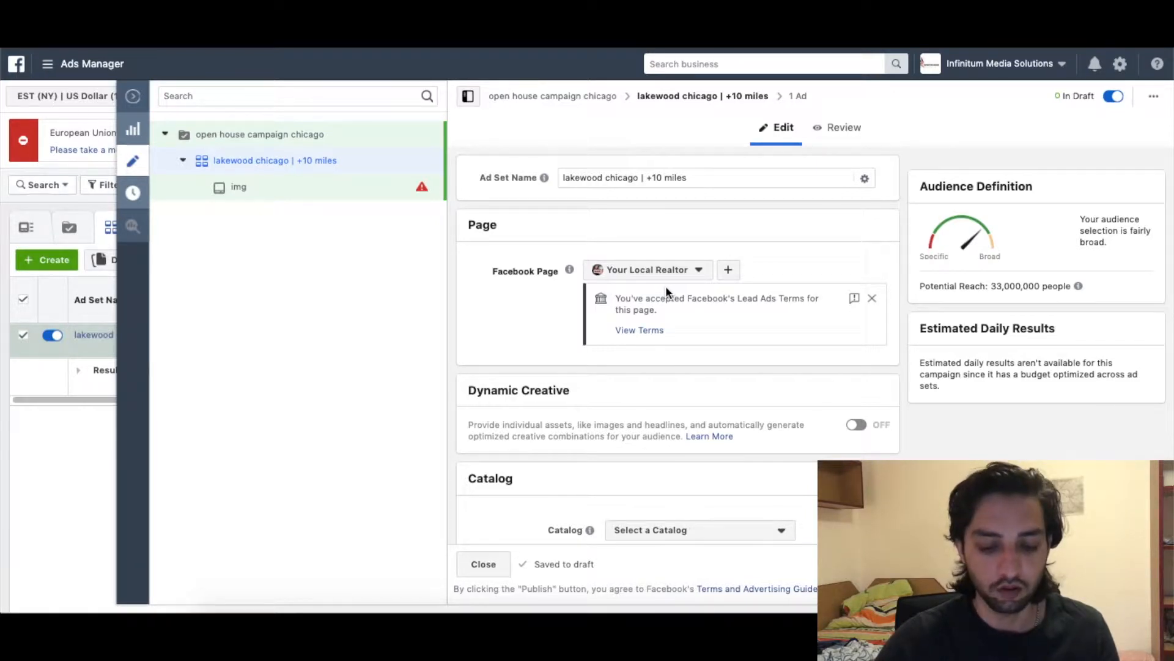
Set the ad set start date to July 13, 2019.
scroll(667, 292, down, 4)
scroll(667, 292, up, 3)
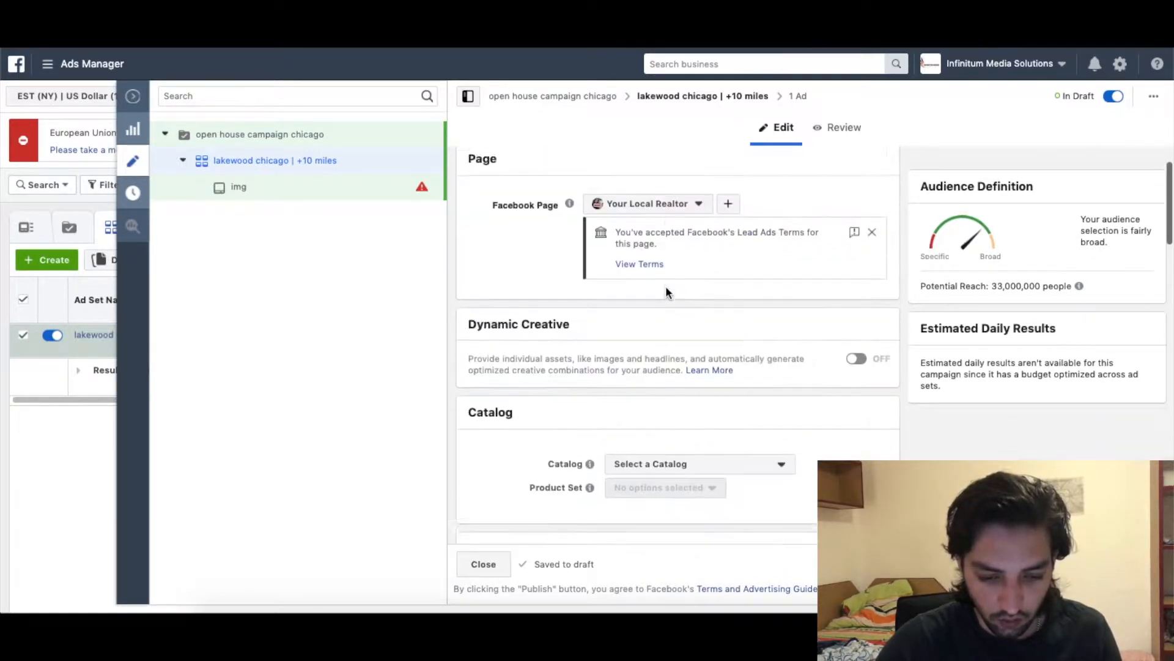
scroll(666, 285, up, 1)
scroll(673, 263, down, 2)
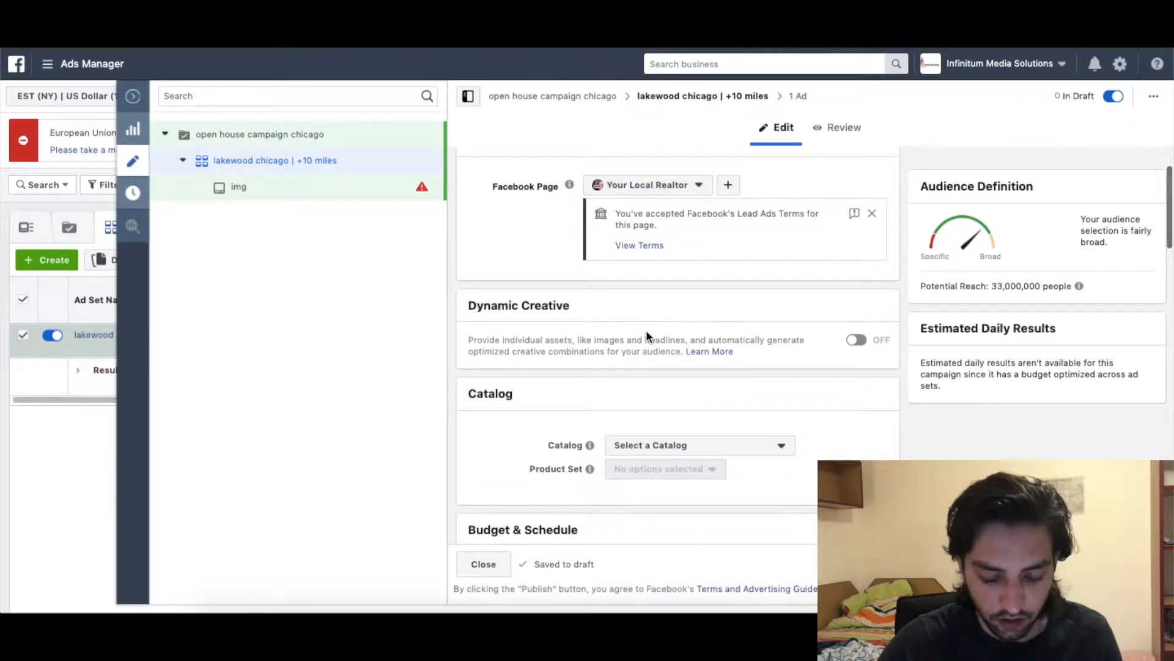
scroll(647, 332, down, 6)
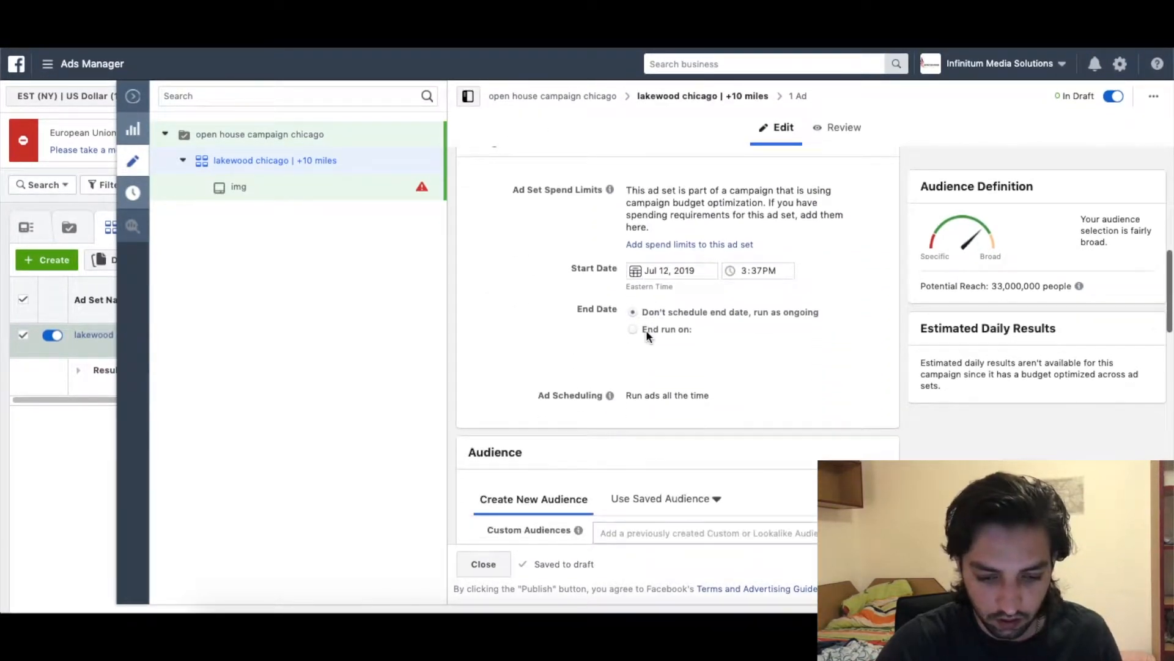
click(638, 274)
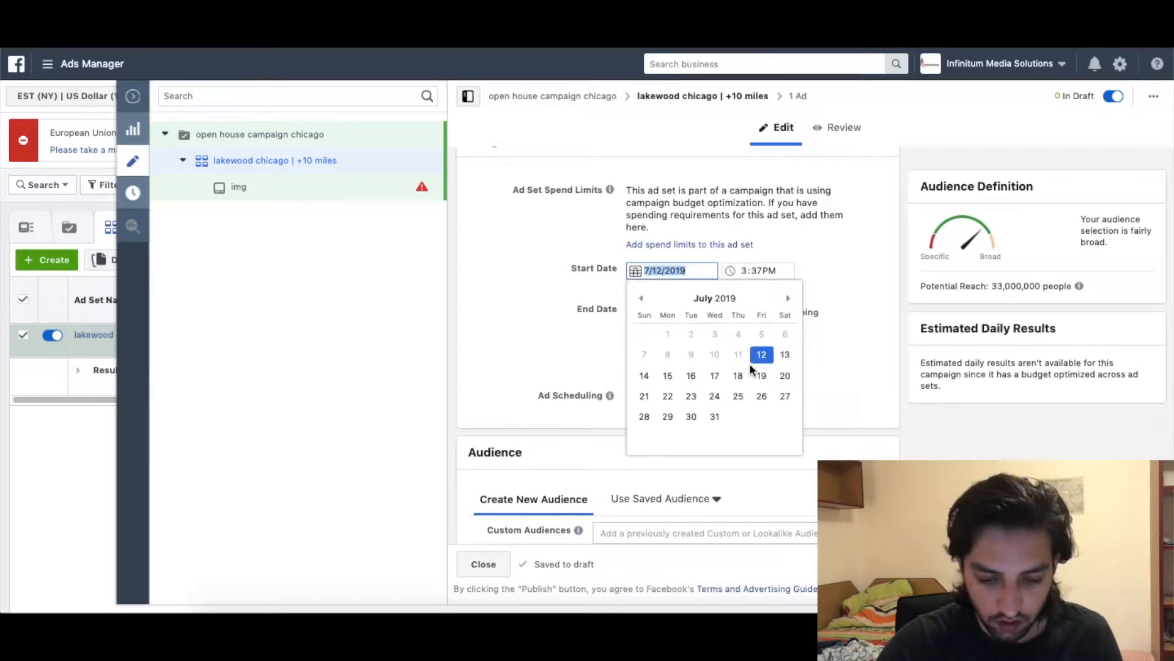
click(784, 354)
Set the ad set start time to 5:00 AM.
click(744, 269)
text(5)
click(754, 270)
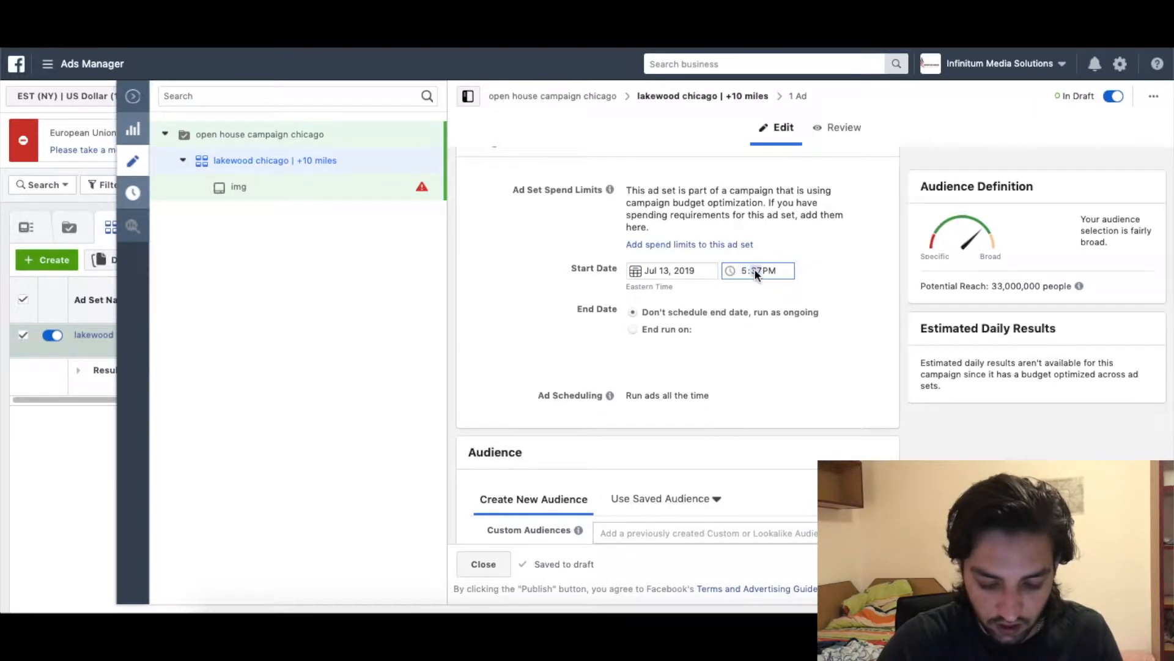
text(00)
click(769, 269)
text(a)
scroll(816, 309, down, 5)
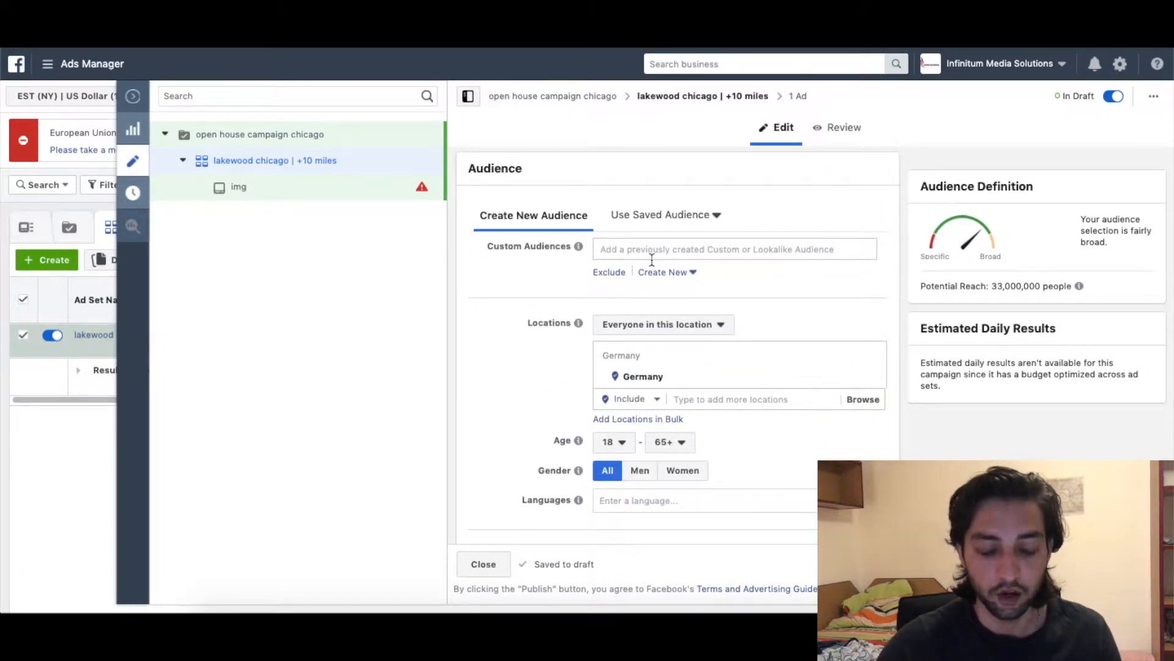
Replace Germany with Chicago, Illinois in the targeted locations.
scroll(652, 260, down, 1)
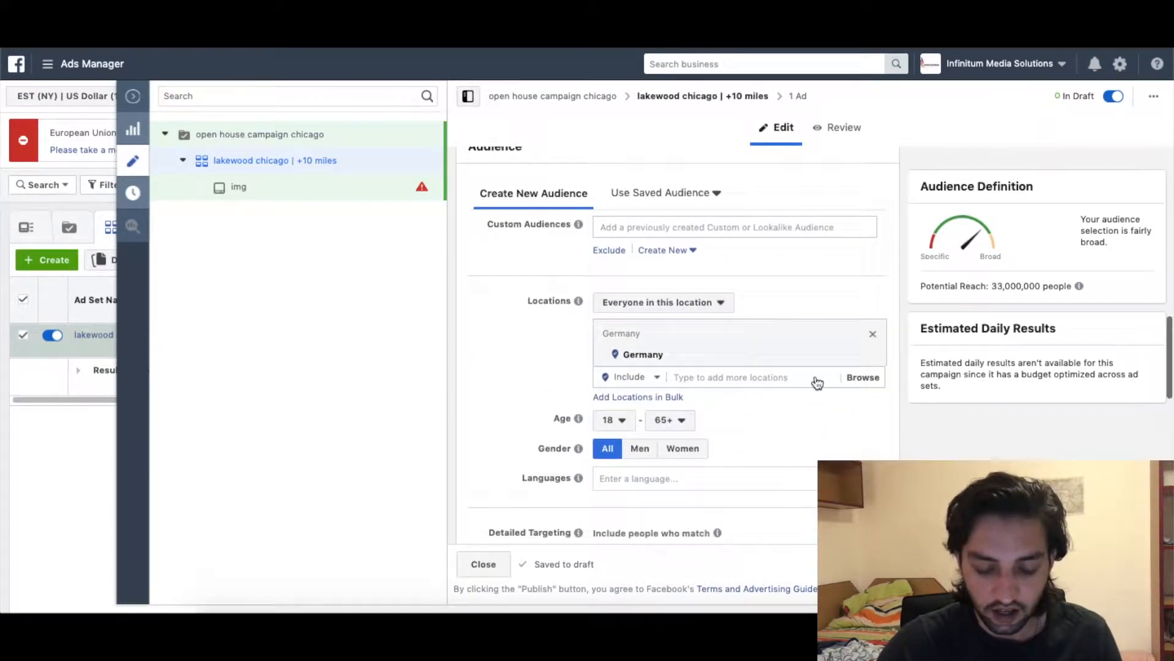
click(873, 358)
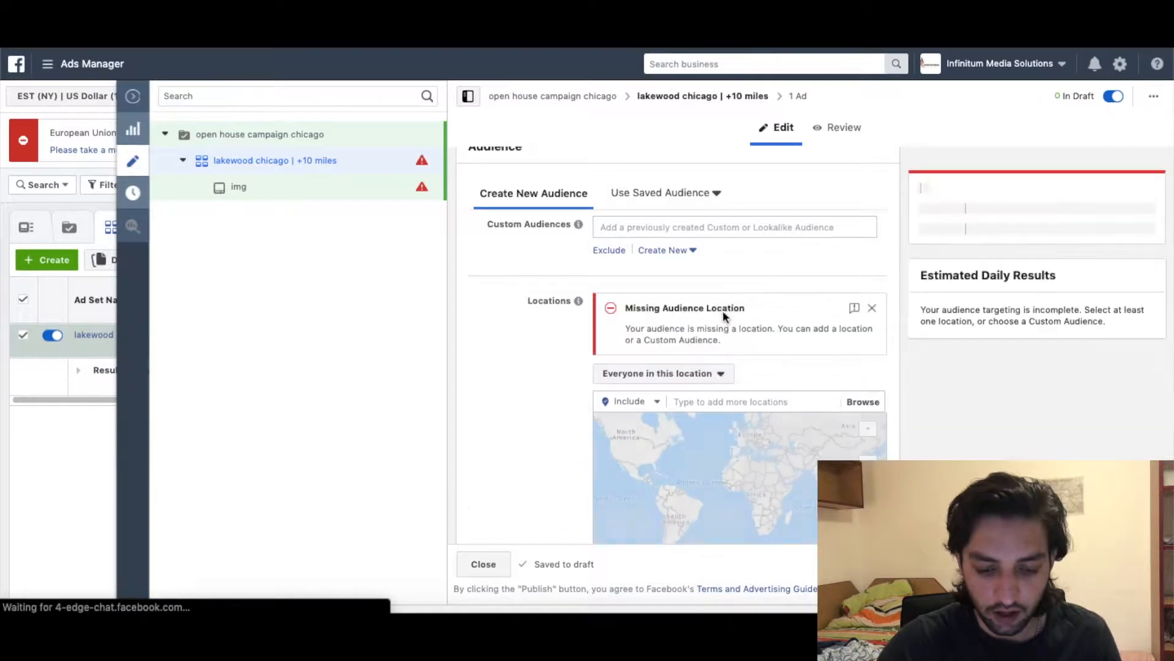
click(733, 398)
text(chicago)
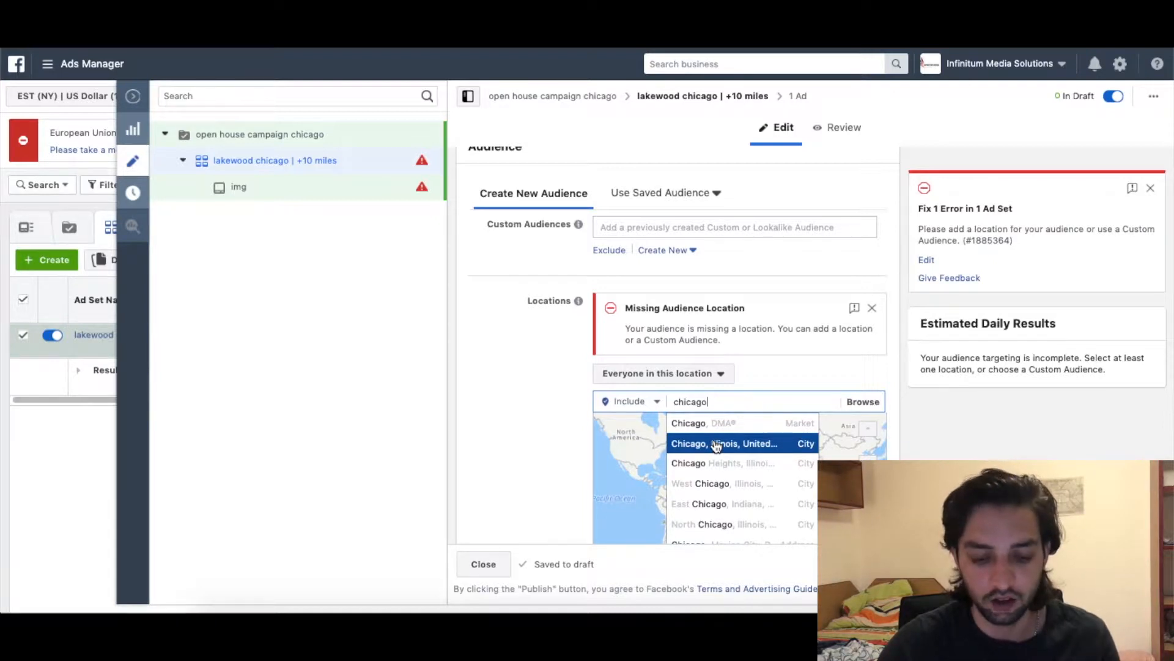
click(717, 445)
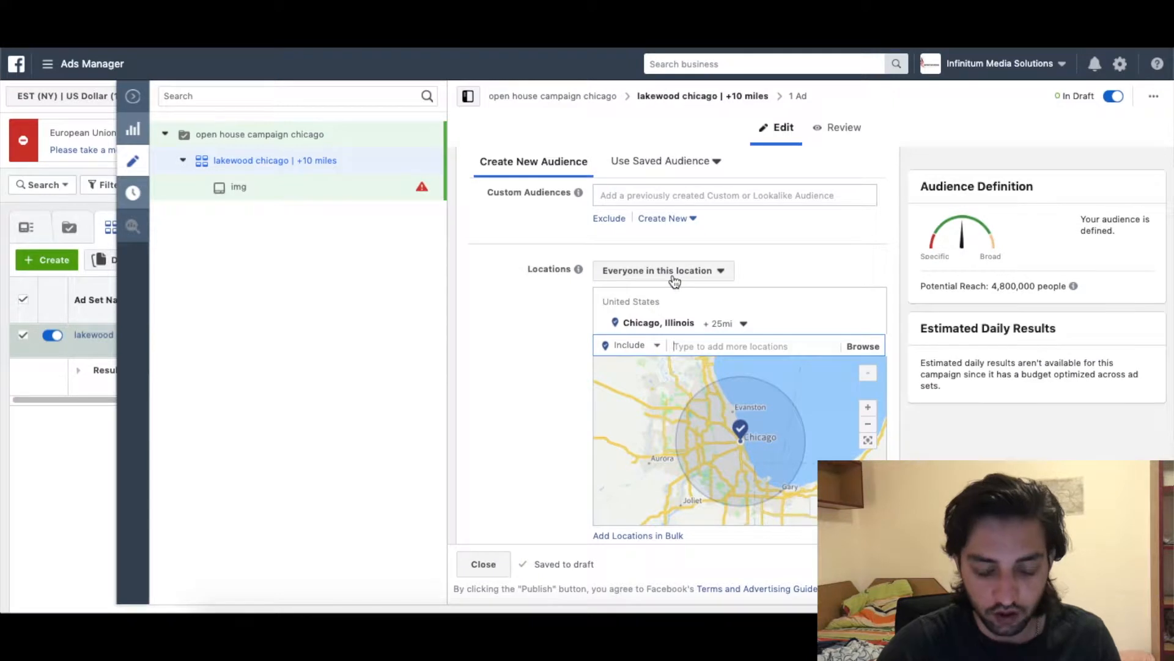
Limit location targeting to people who live in this location.
click(675, 282)
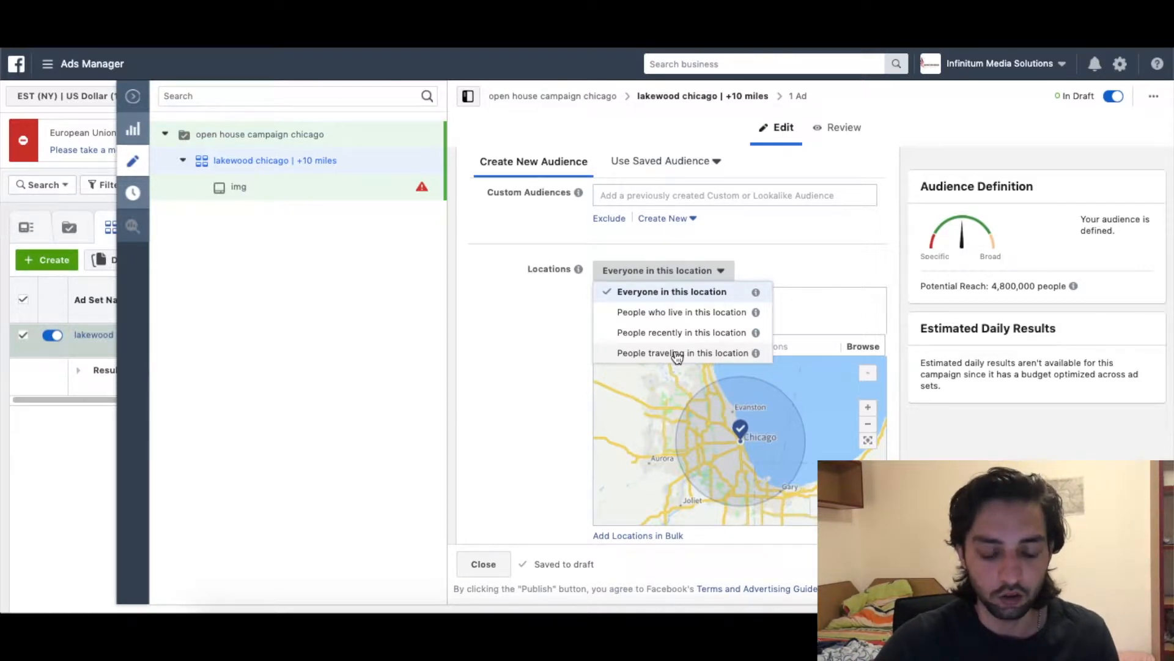
click(526, 354)
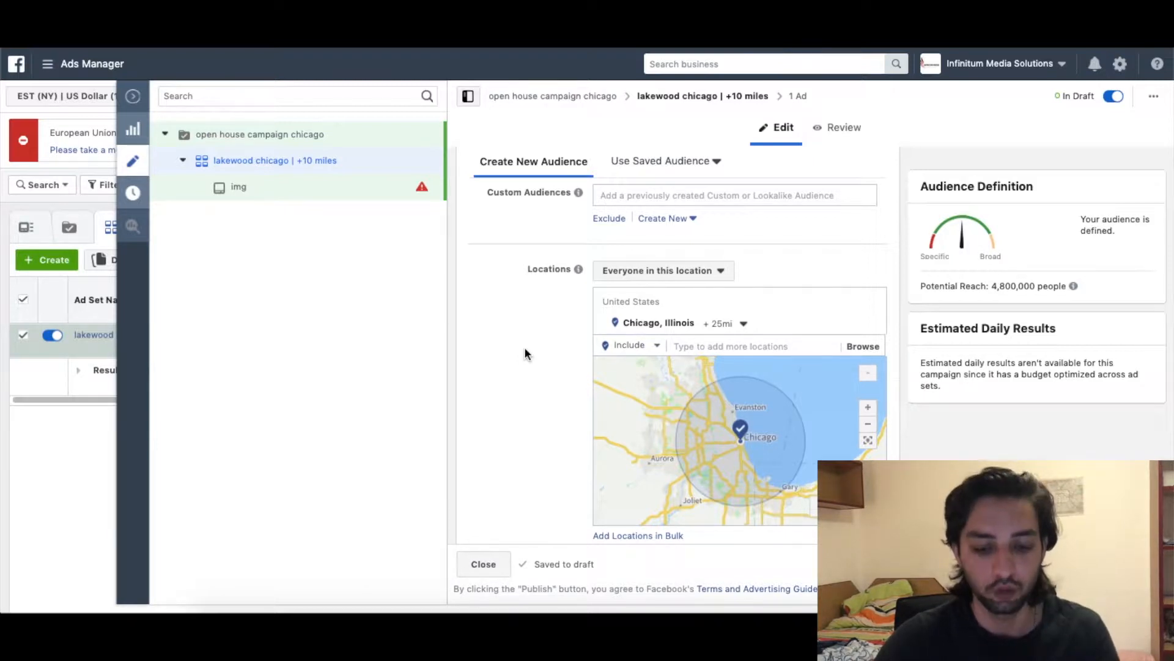
click(658, 271)
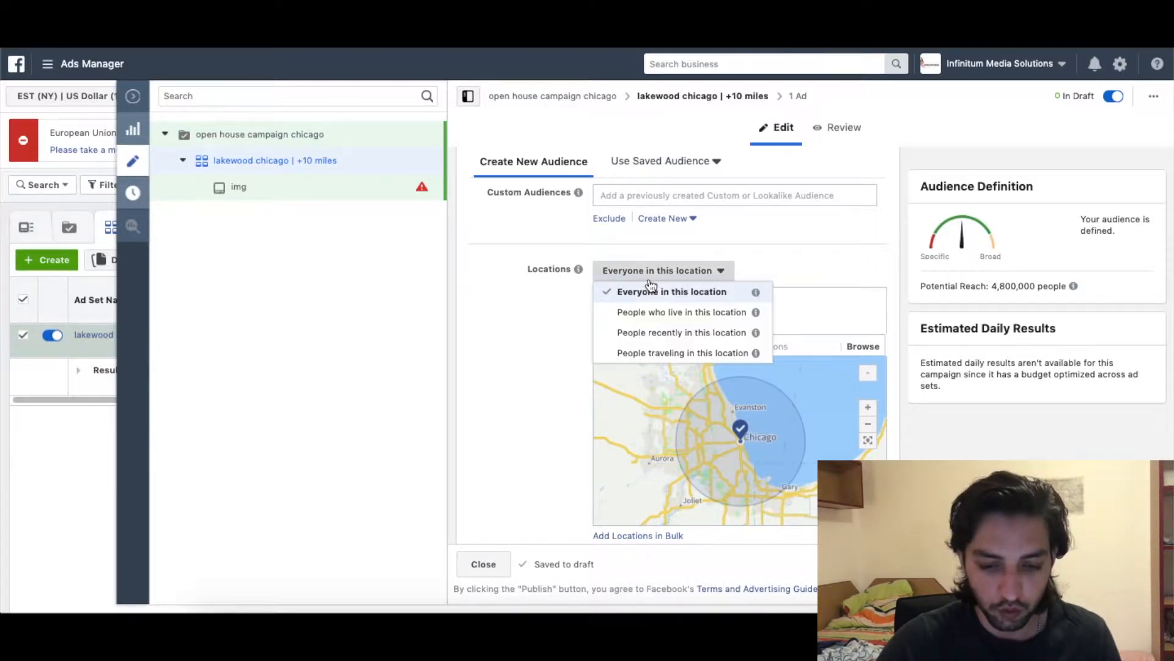
click(667, 313)
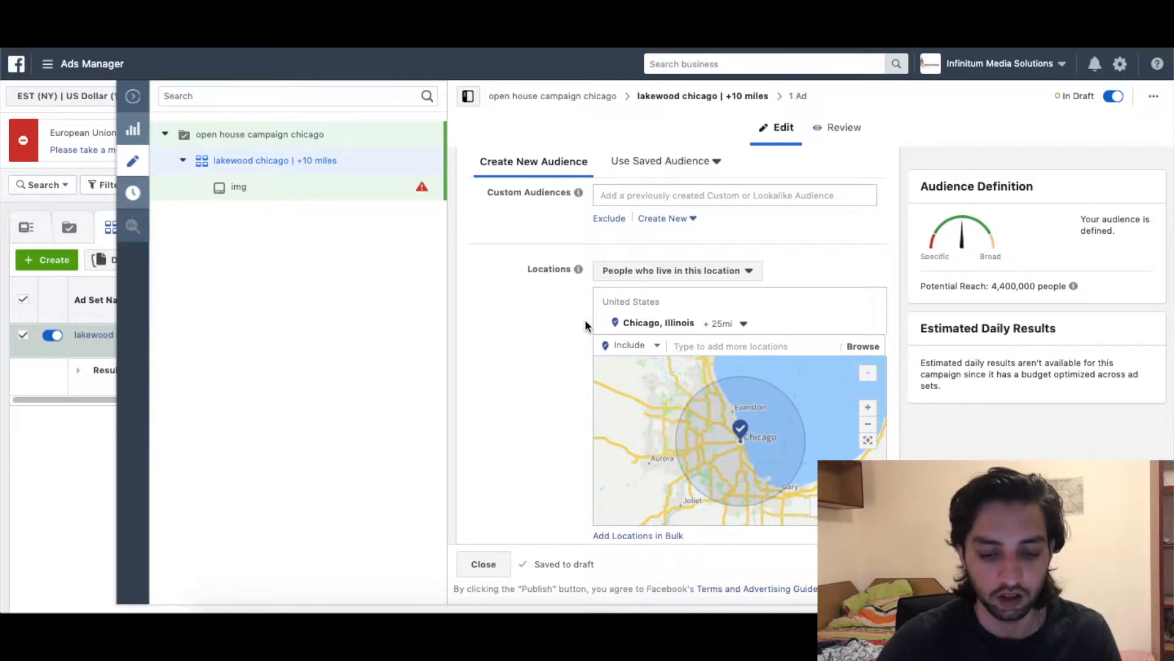
Restrict Chicago targeting to the current city only, with no surrounding radius.
click(723, 323)
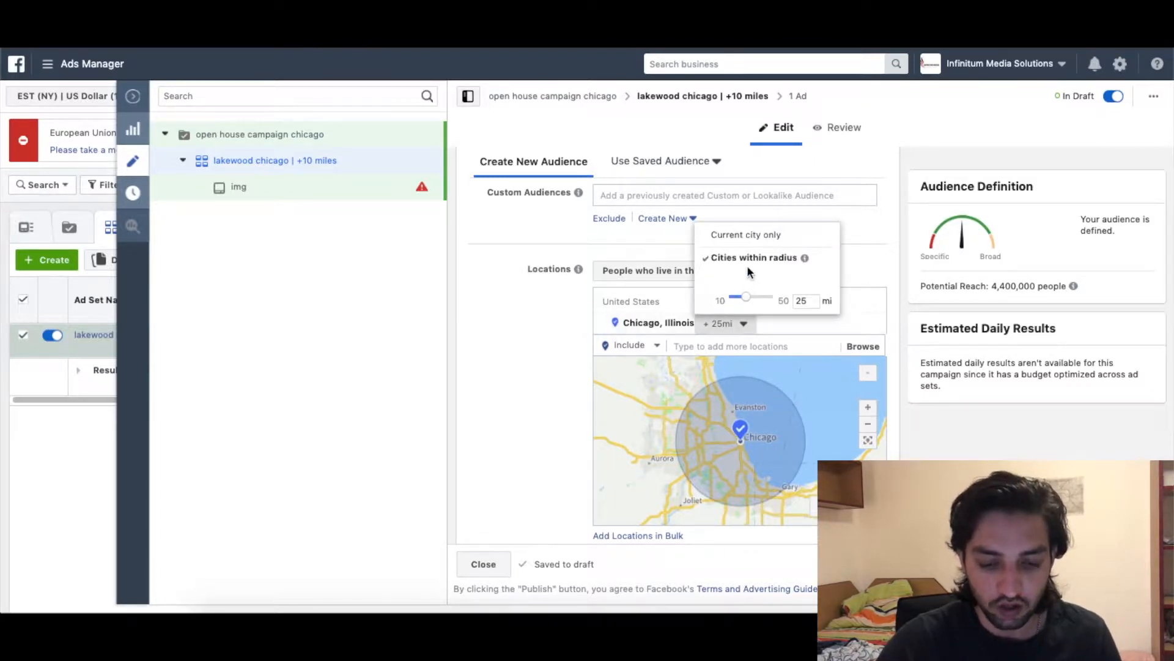
click(758, 236)
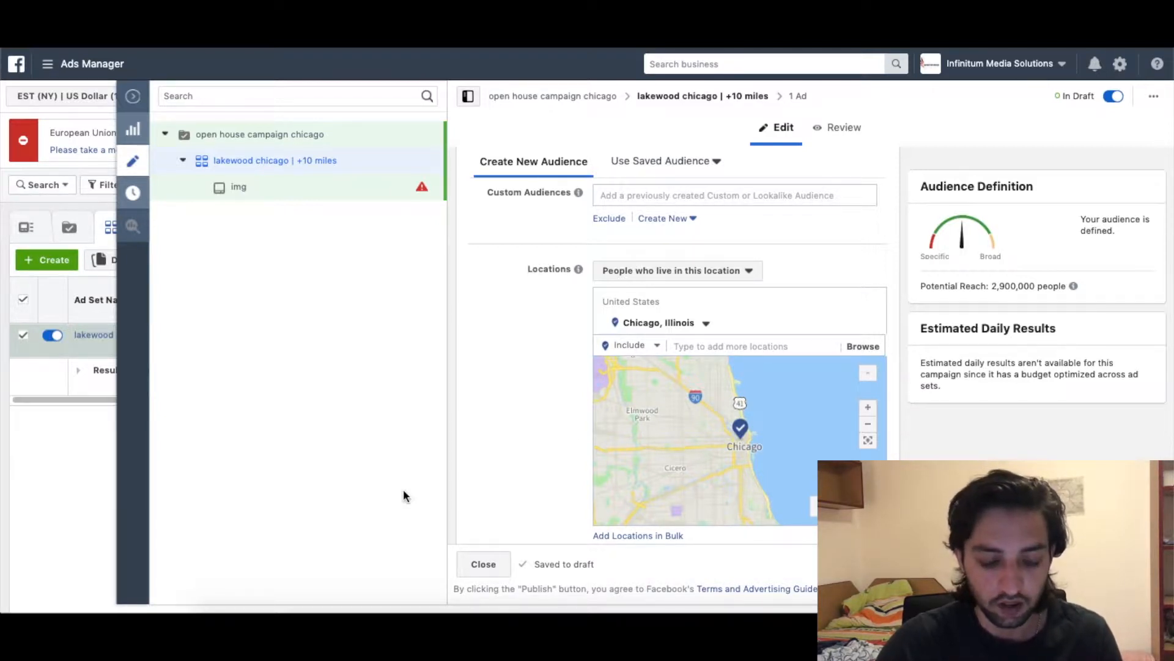
click(368, 606)
Copy the open-house address line from the note and focus Ads Manager's add-location field.
click(739, 304)
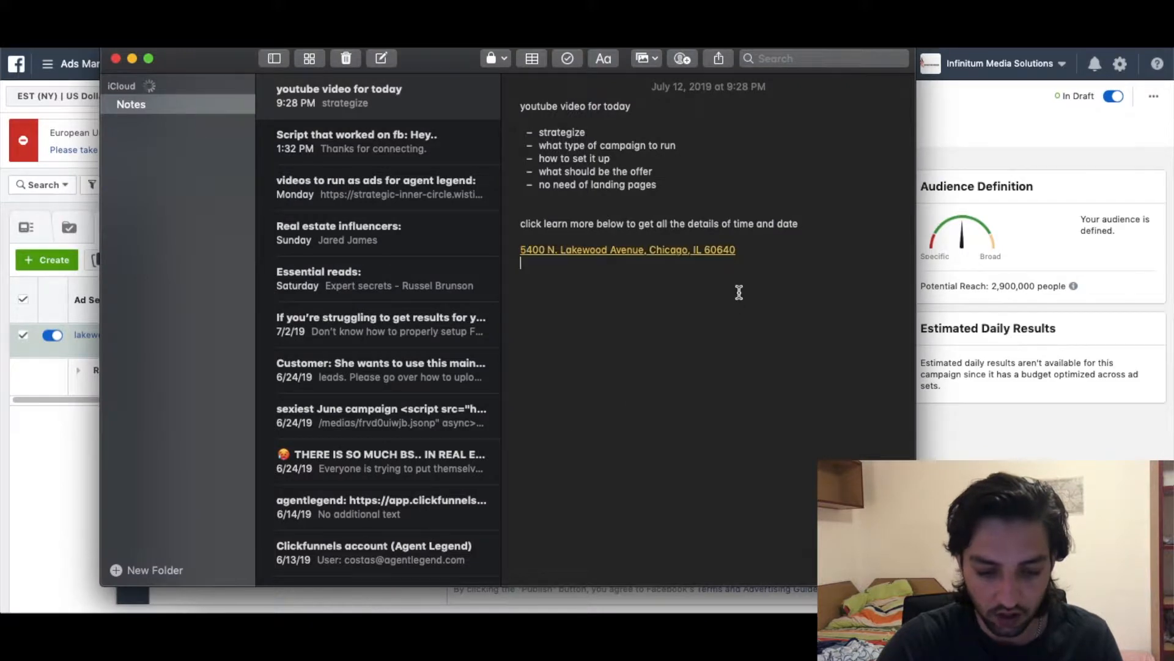
drag(741, 251, 522, 251)
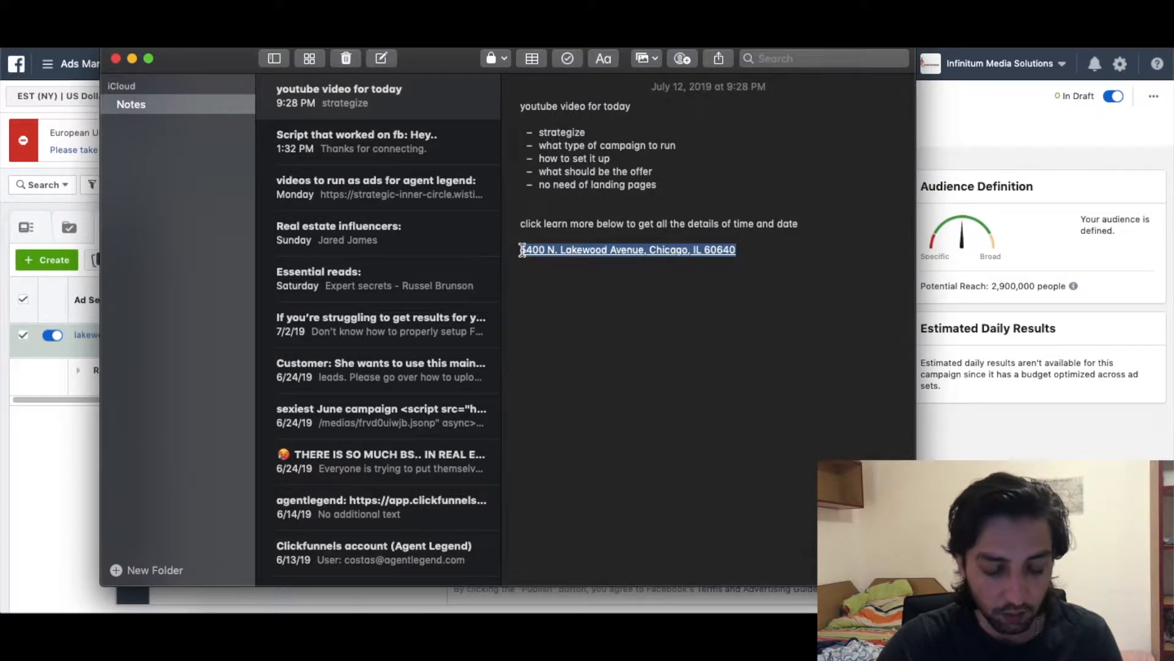
click(64, 485)
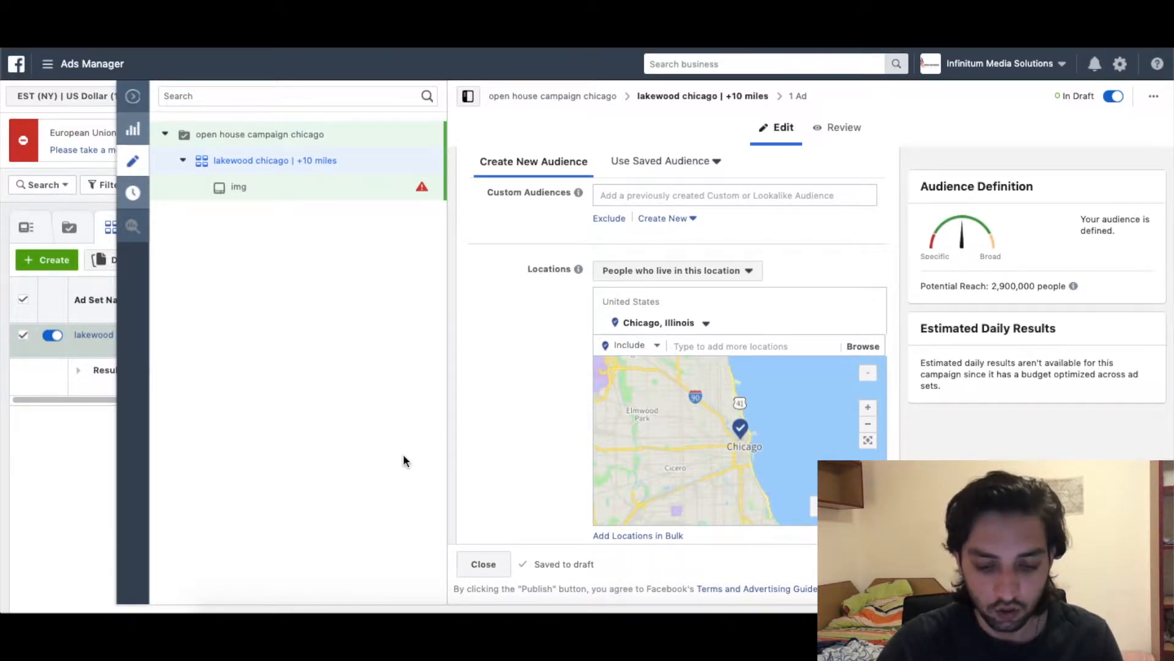
click(753, 346)
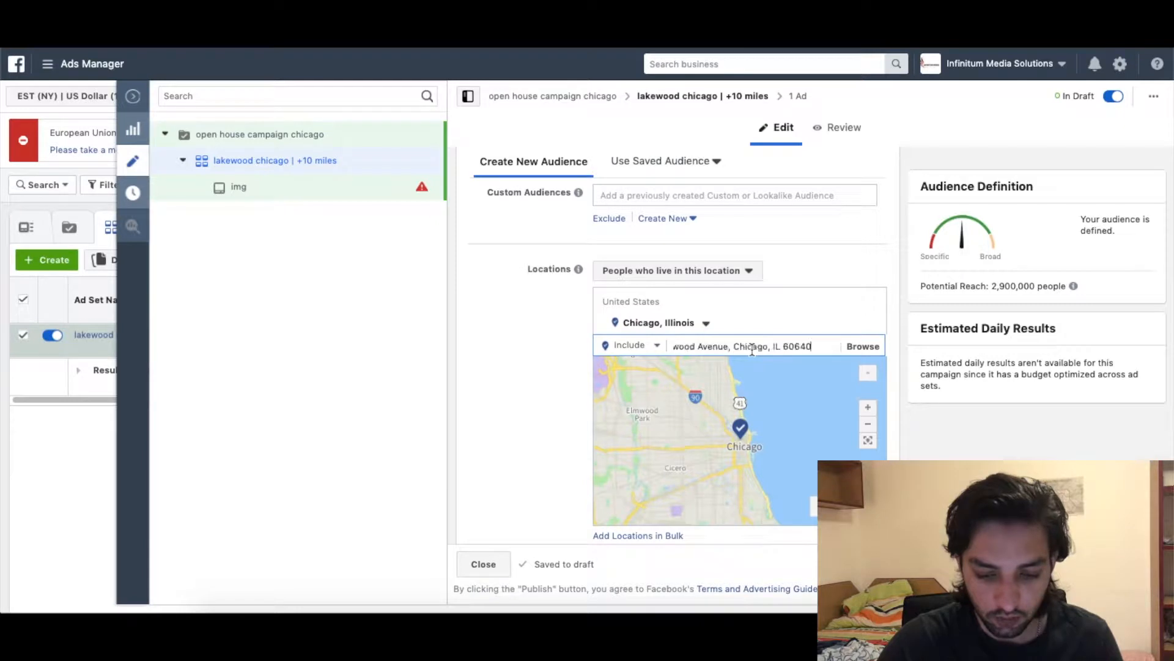
Target the pasted open-house address with a 1-mile radius in place of Chicago.
key(Return)
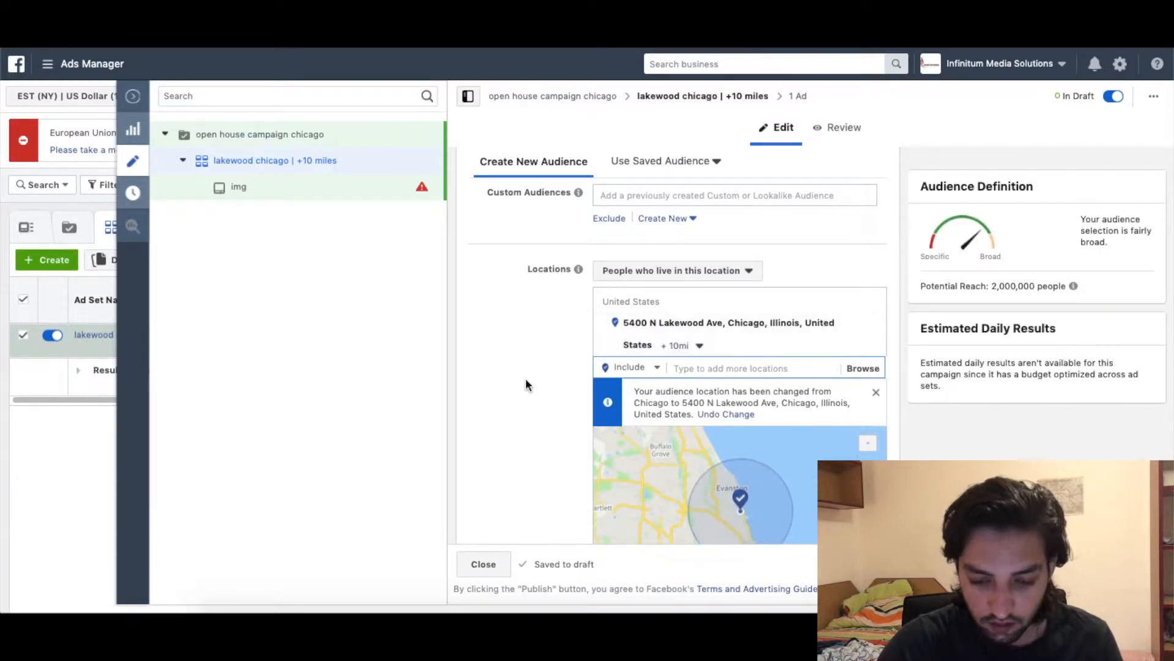
scroll(526, 378, down, 2)
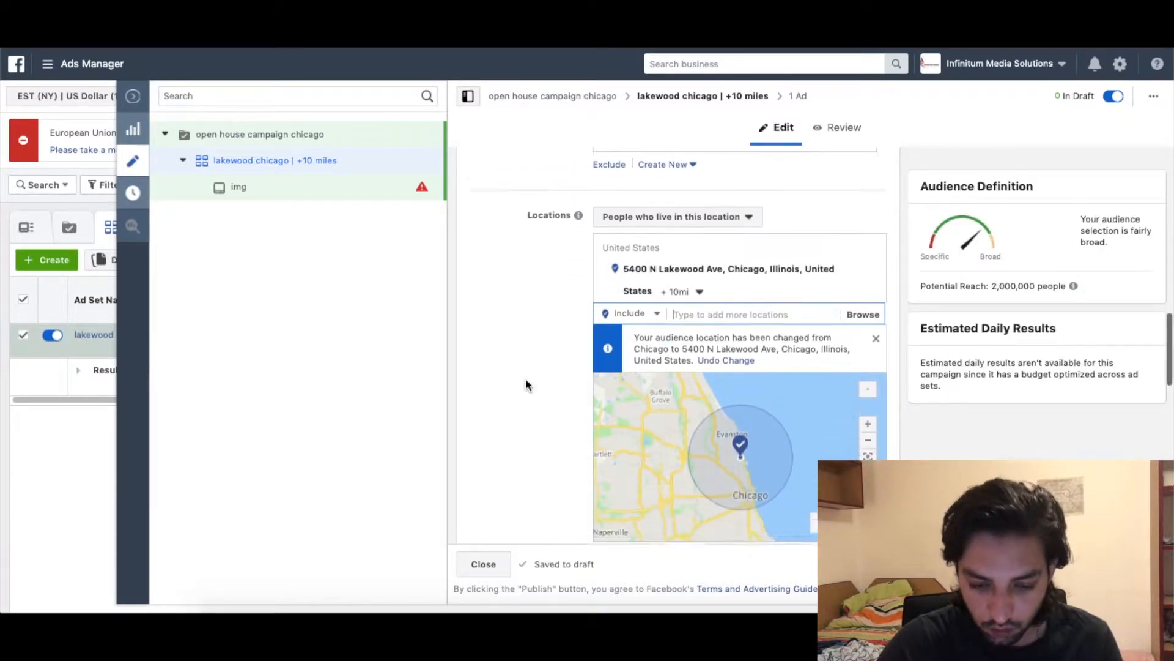
click(682, 285)
drag(674, 264, 668, 264)
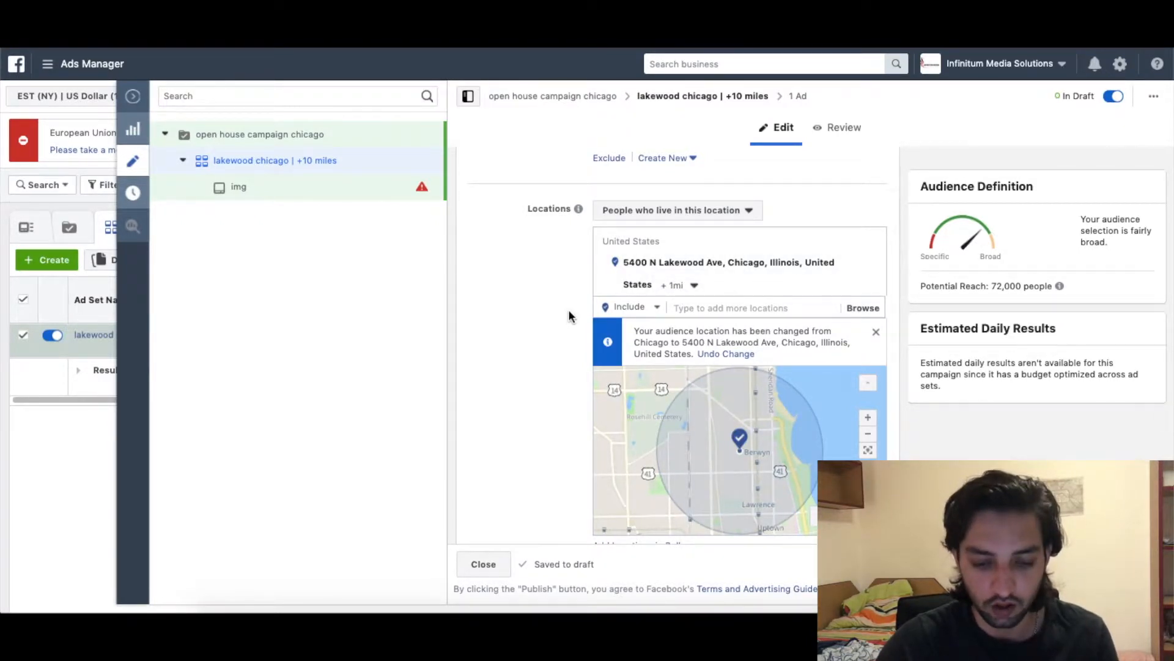
click(686, 290)
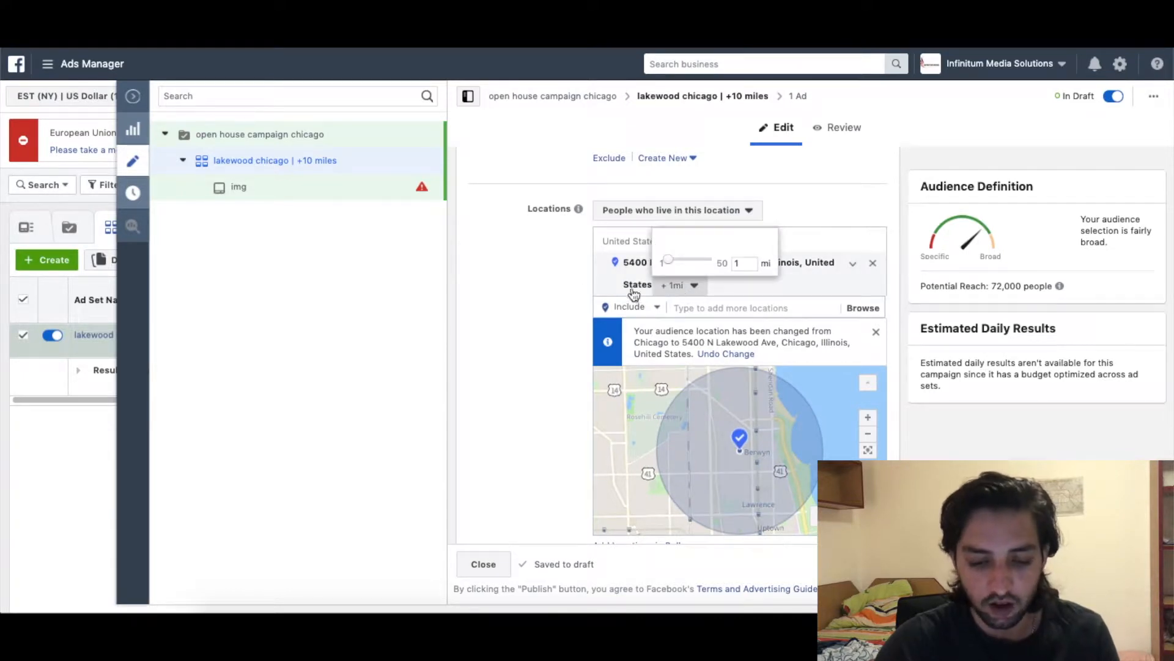
click(579, 284)
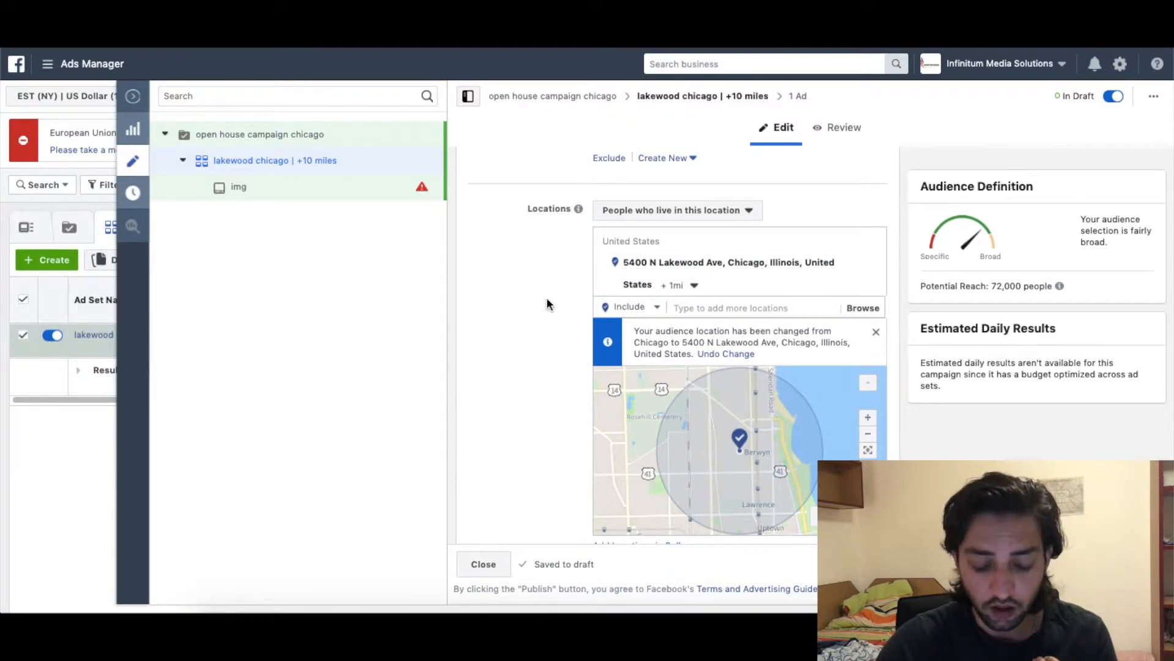
scroll(546, 296, down, 3)
Raise the audience's minimum age from 18 to 25, making the range 25 to 65+.
scroll(546, 296, down, 2)
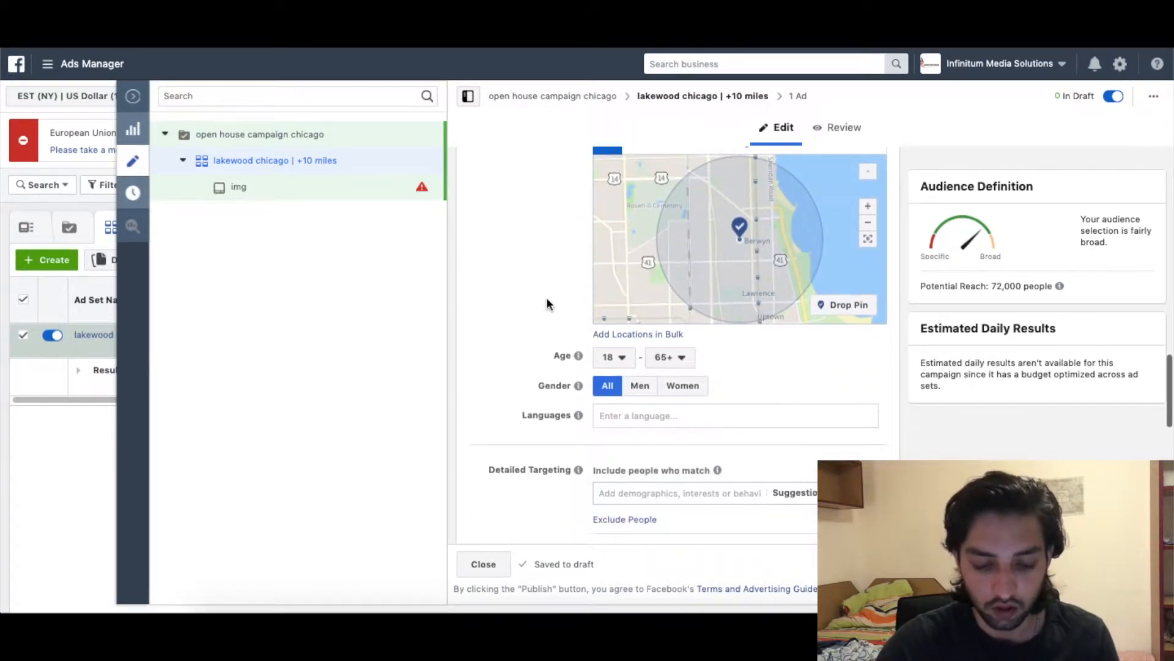
scroll(605, 364, down, 1)
scroll(609, 309, down, 1)
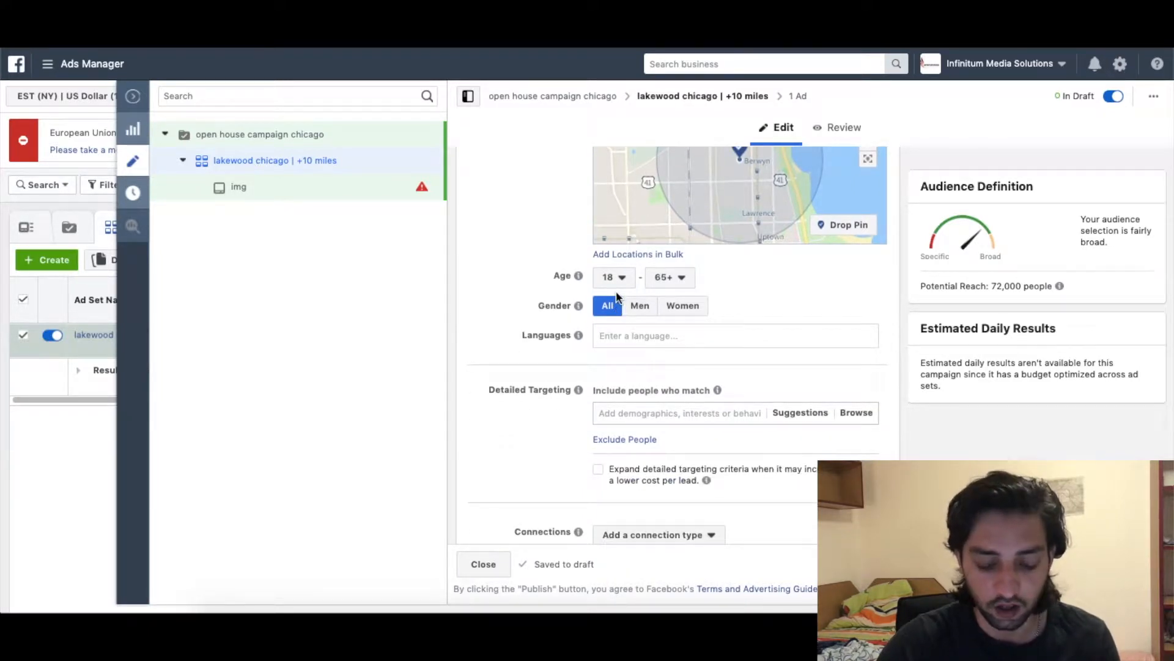
click(623, 283)
scroll(624, 400, down, 1)
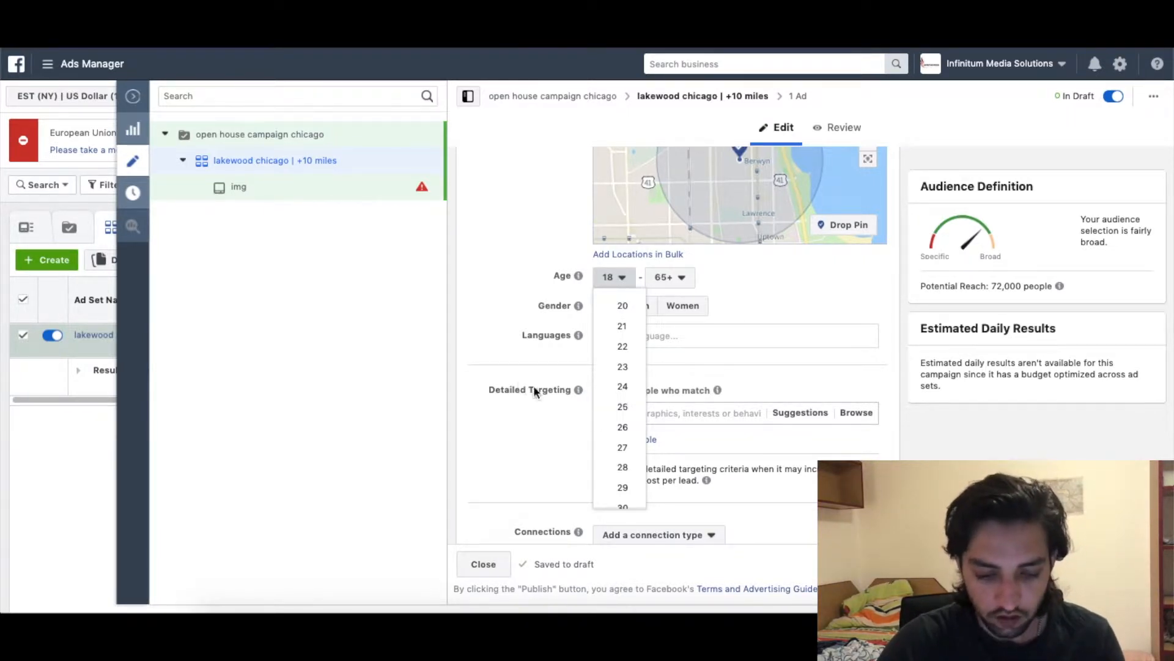
click(614, 409)
scroll(493, 373, down, 1)
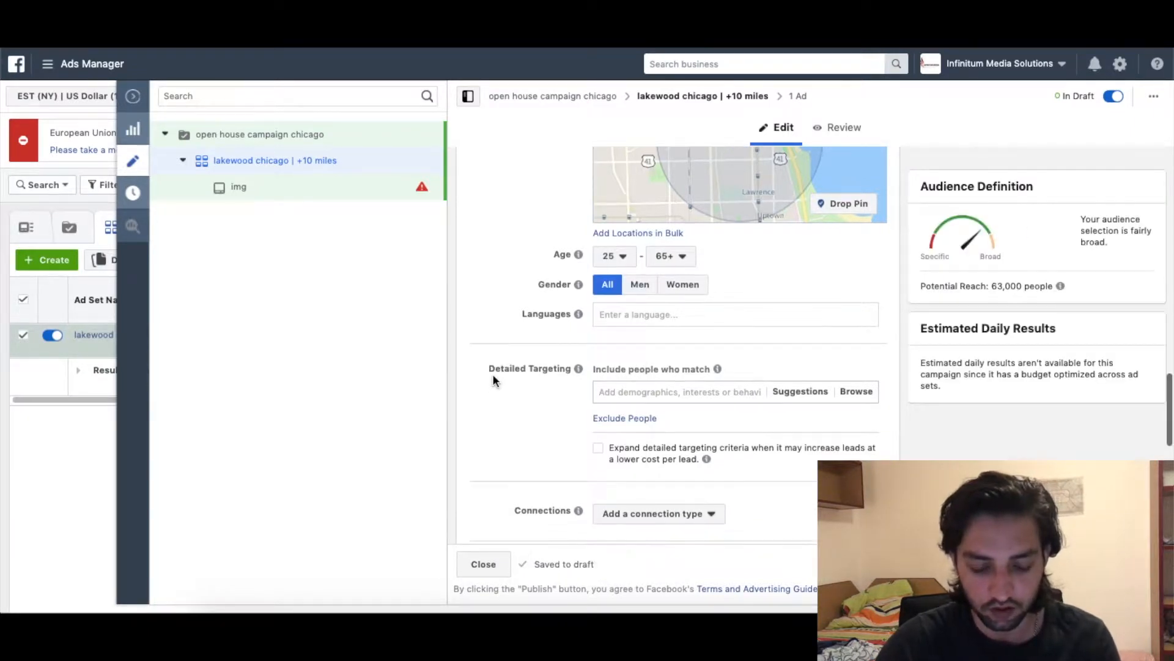
scroll(596, 366, down, 2)
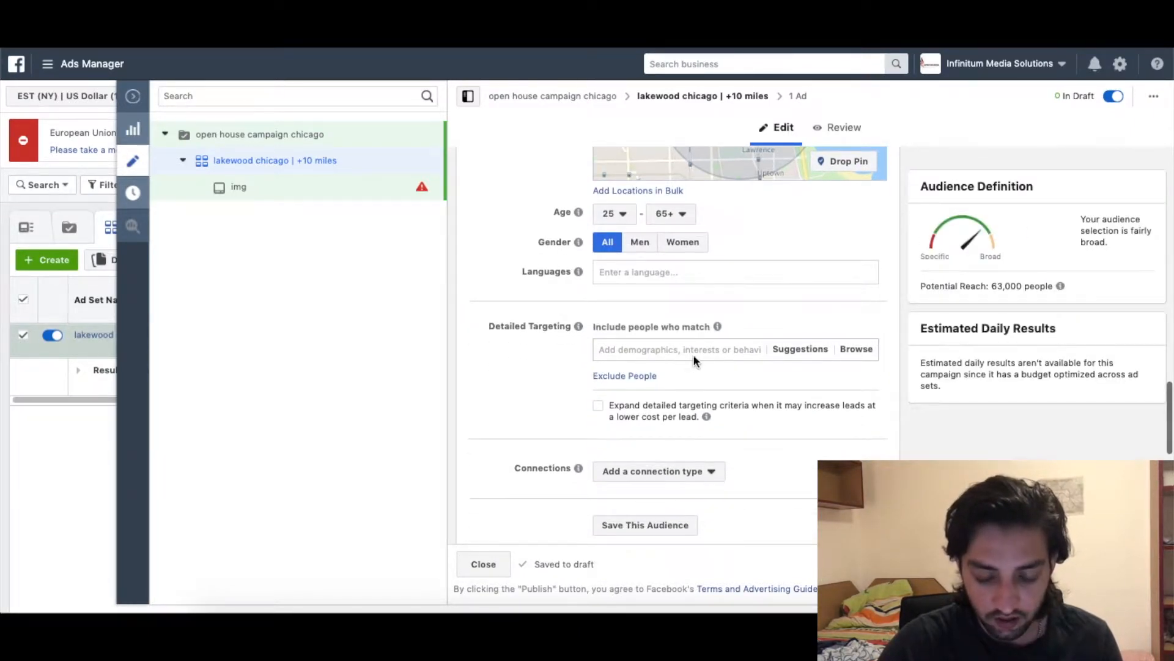
click(640, 349)
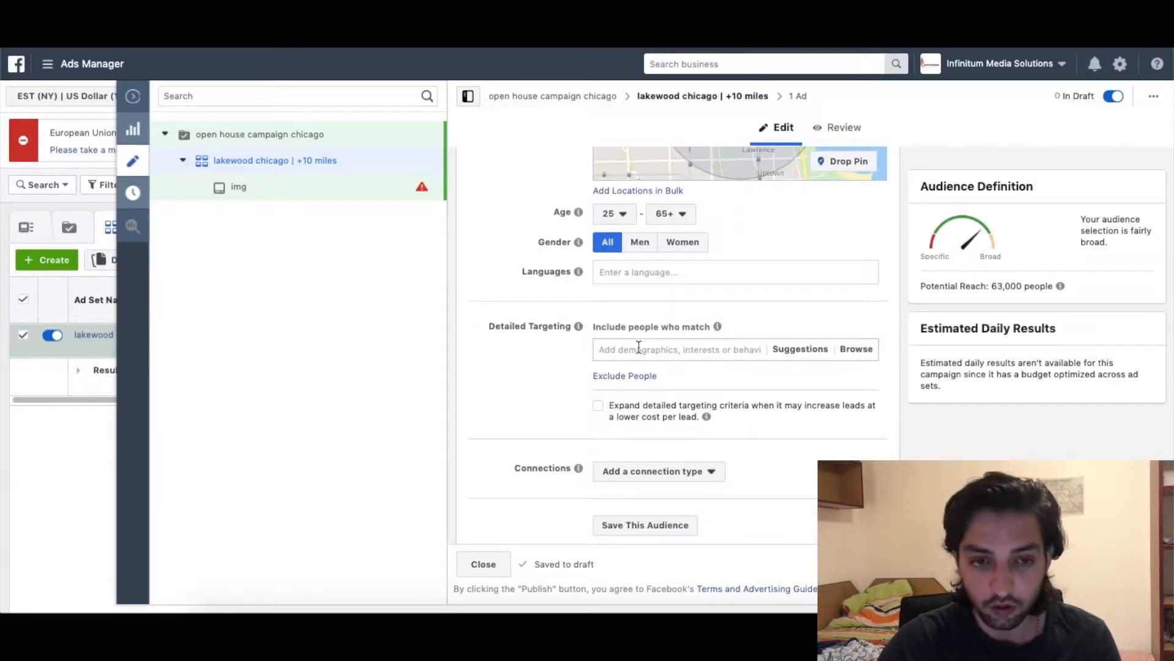
Add House (Employers) and Property finder (Interests) to the detailed targeting.
click(591, 350)
text(hou)
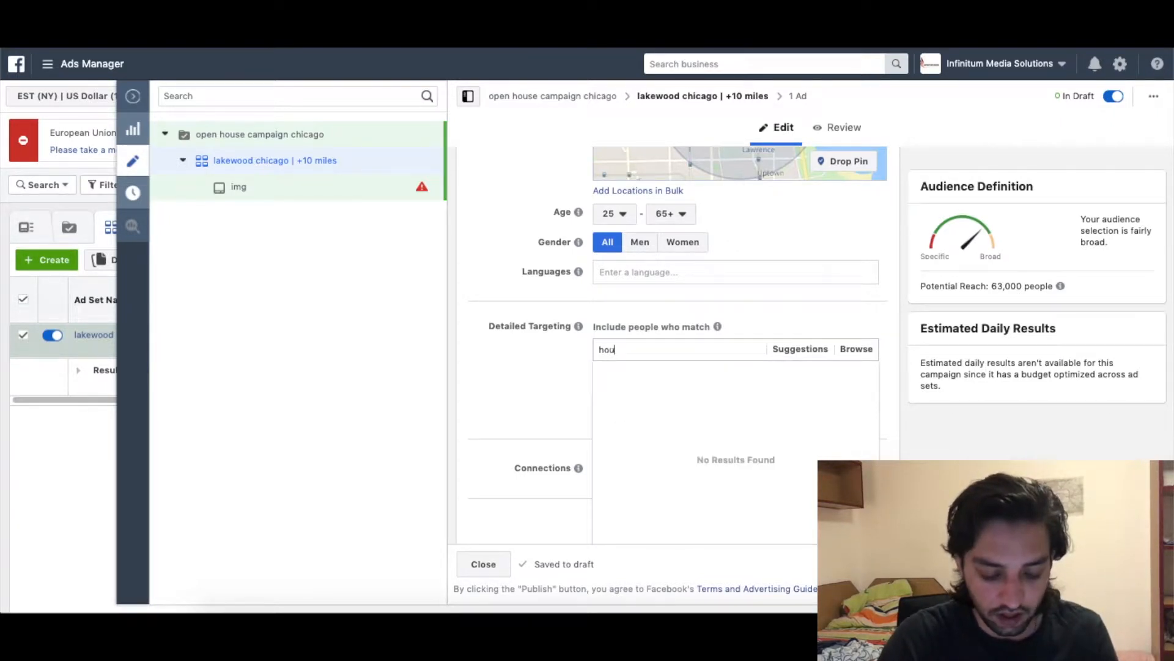
text(se)
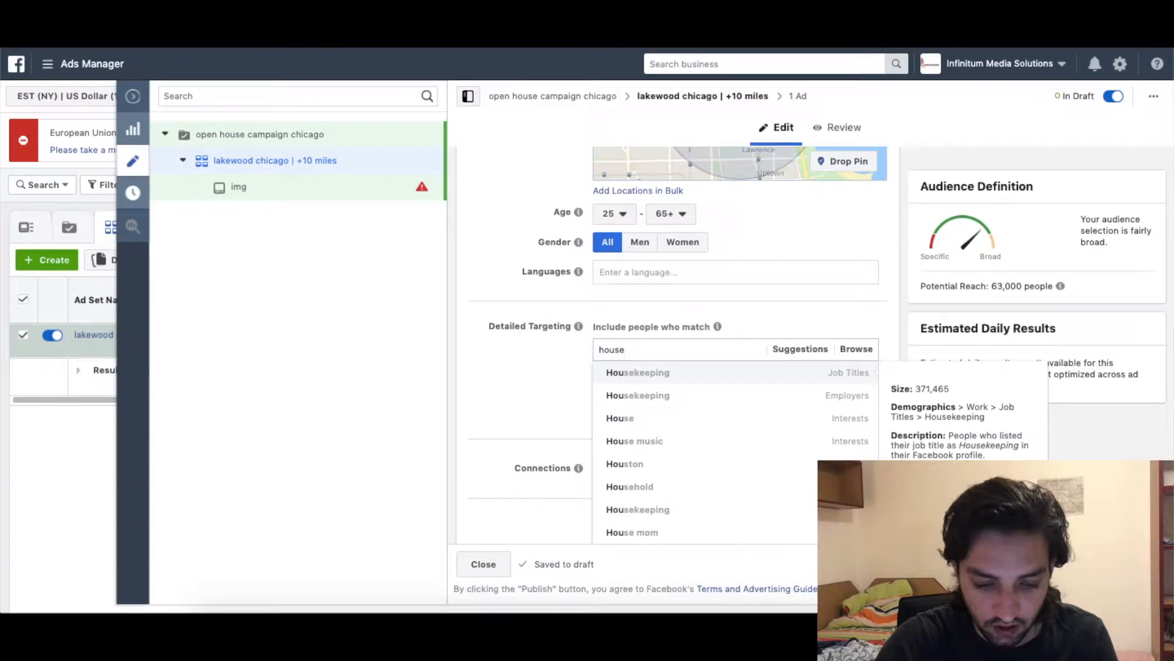
click(612, 373)
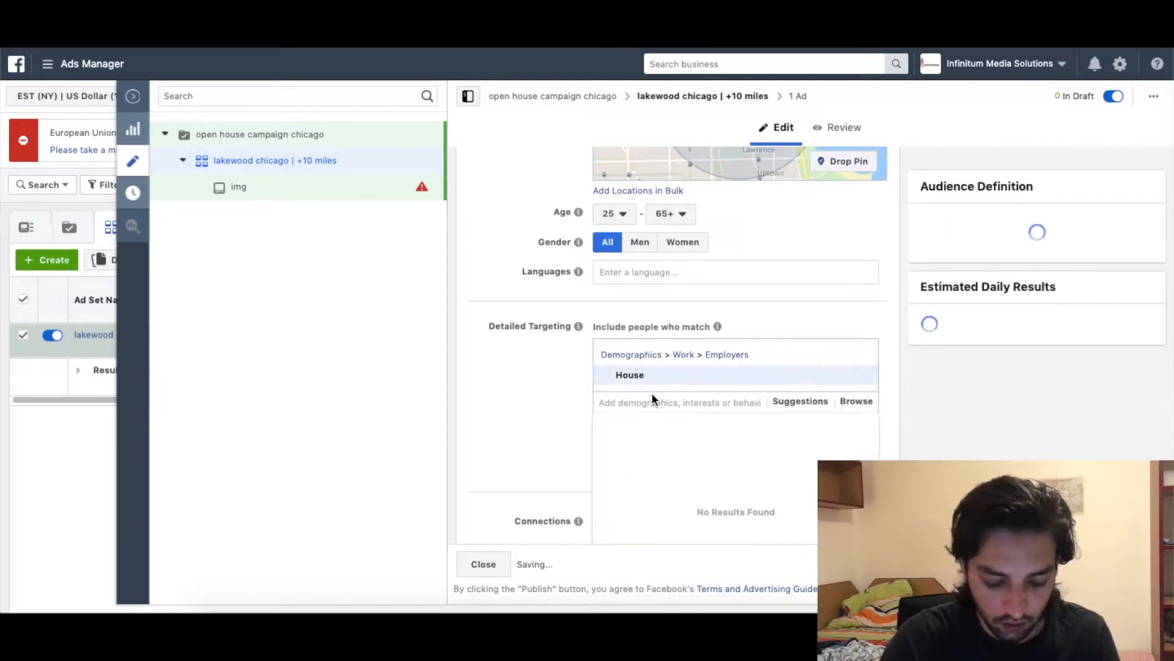
text(property finder)
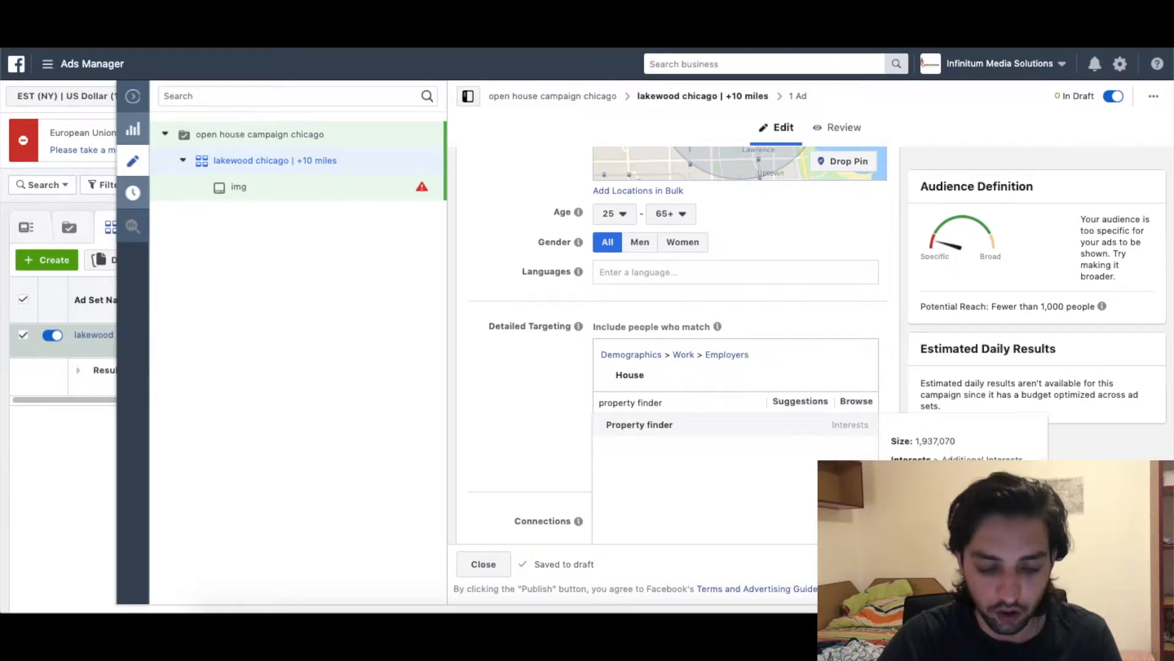
click(660, 424)
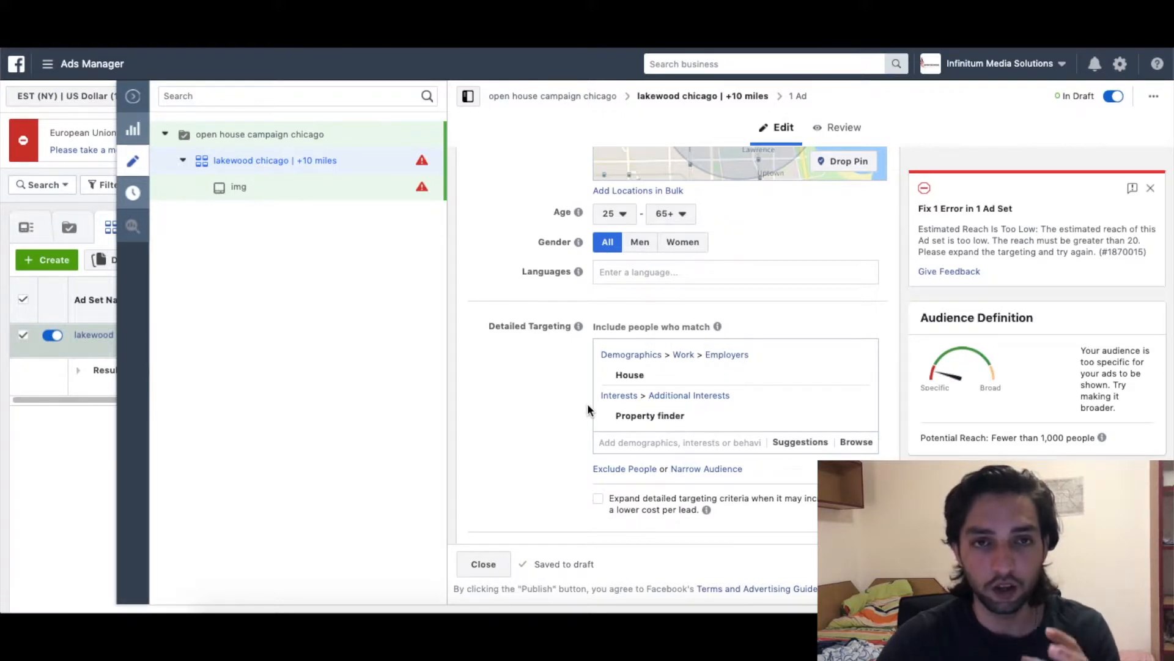
scroll(587, 409, down, 1)
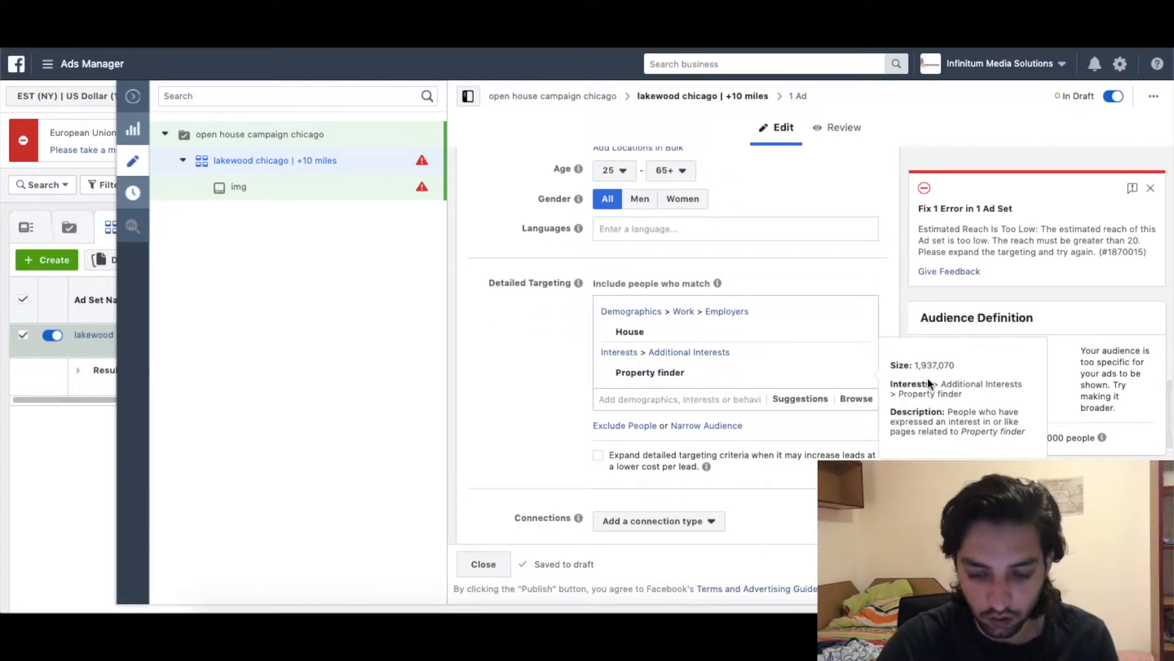
Add suggested interests New House, Single-family detached home, Property and Real estate.
click(811, 399)
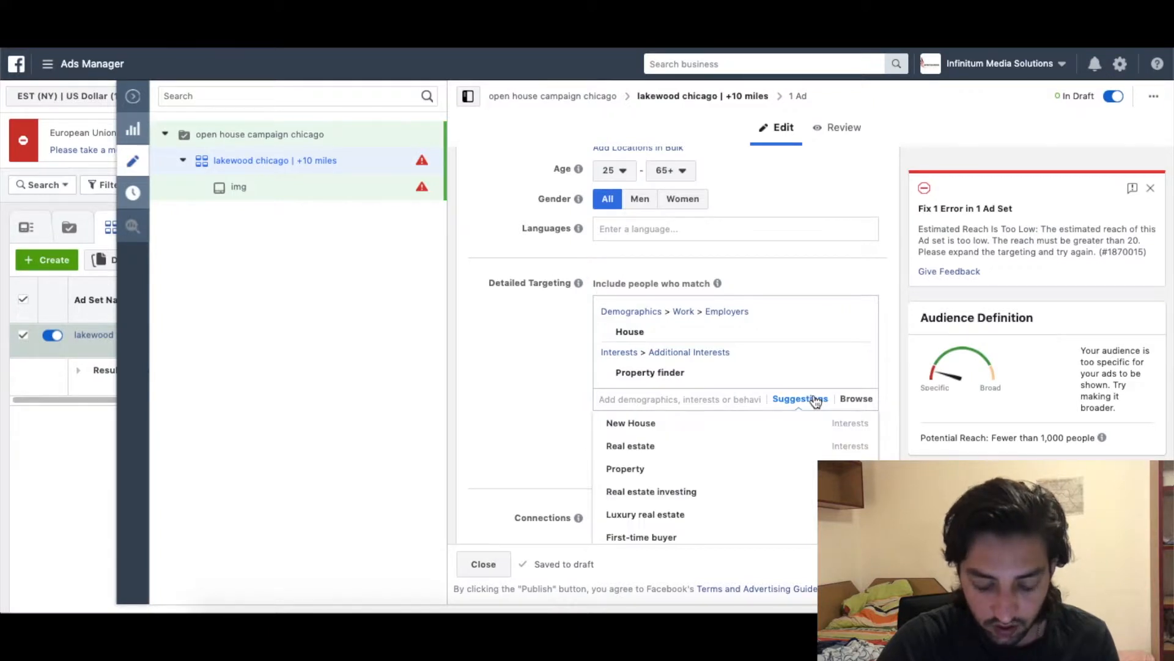
scroll(507, 392, down, 1)
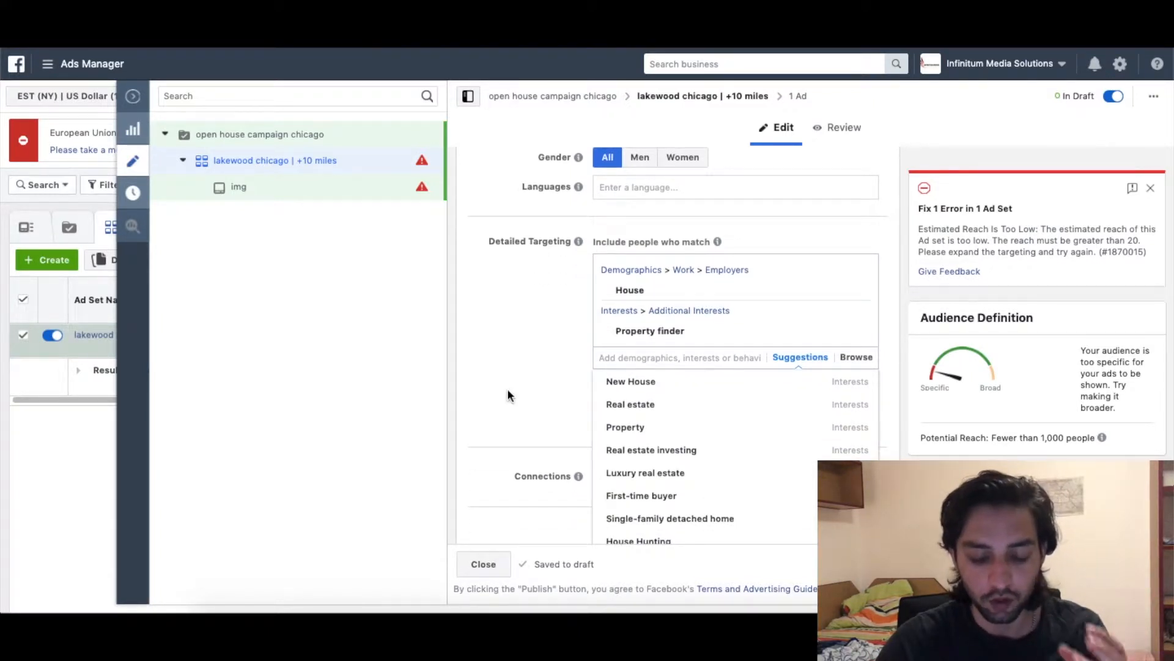
mouse_move(612, 389)
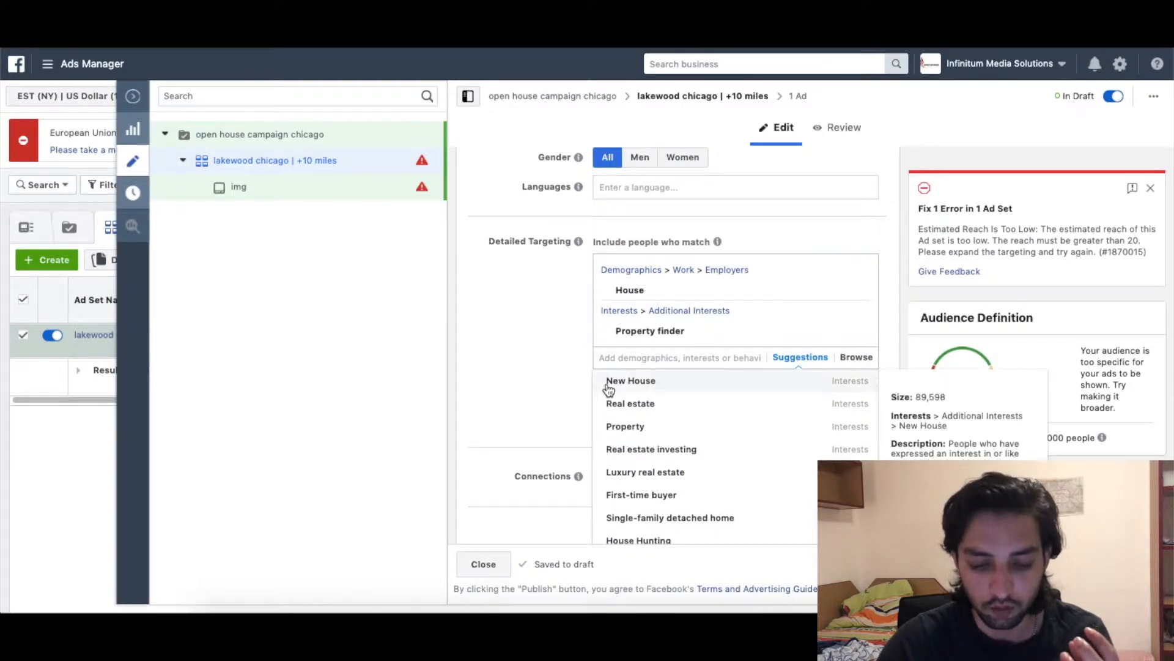
click(619, 384)
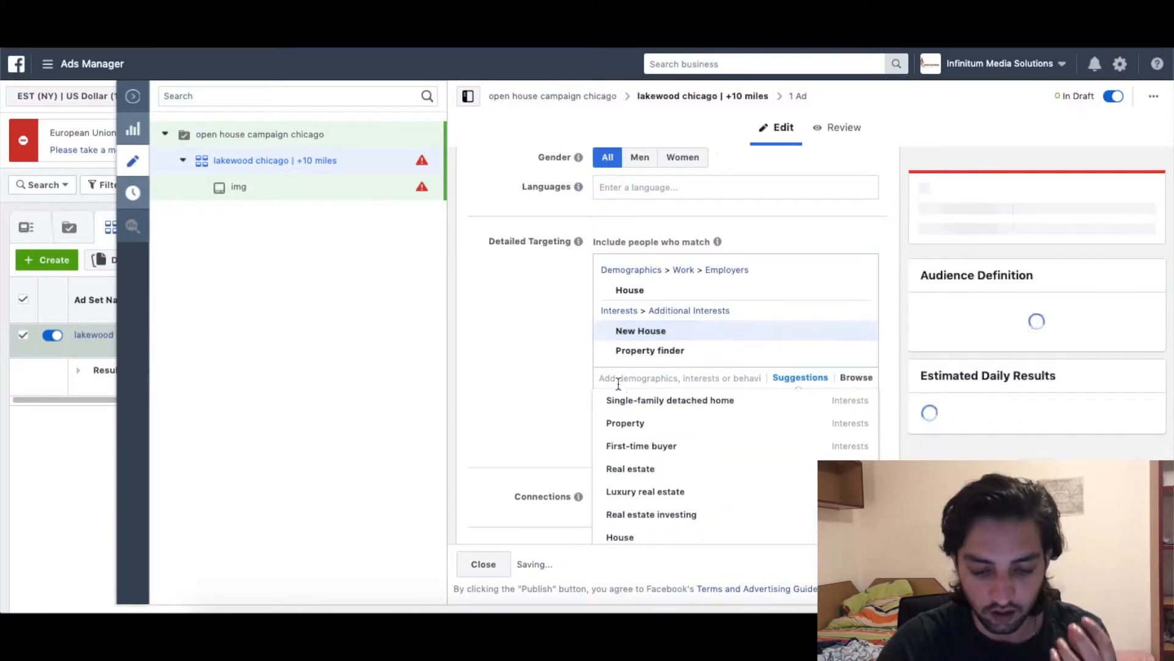
click(649, 407)
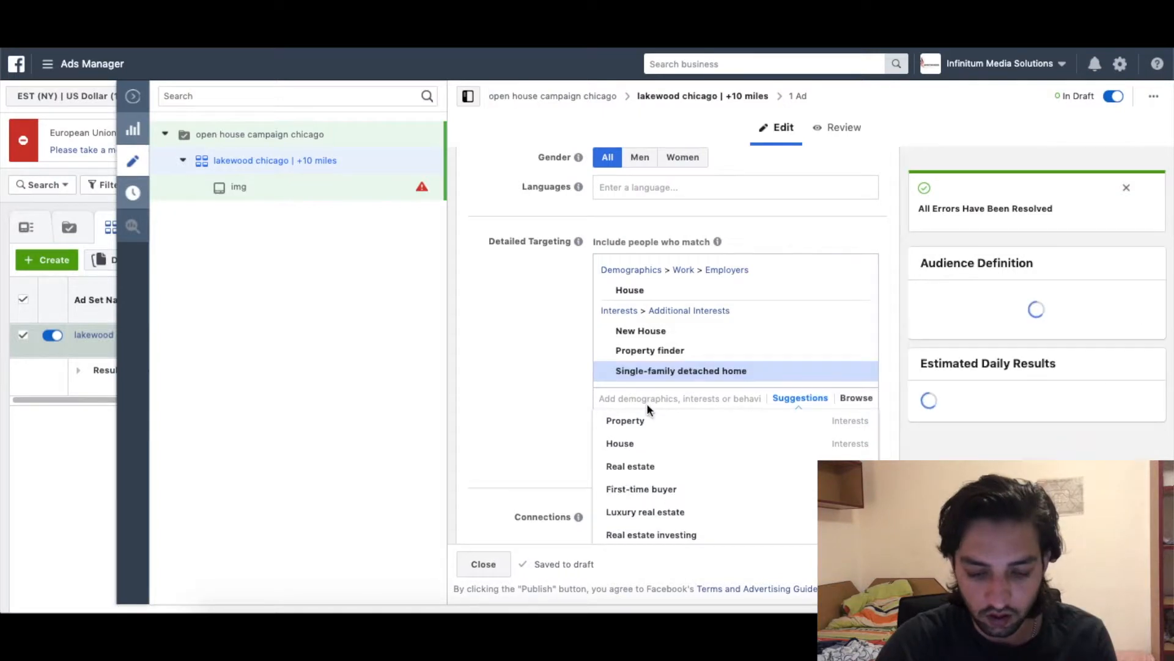
click(640, 434)
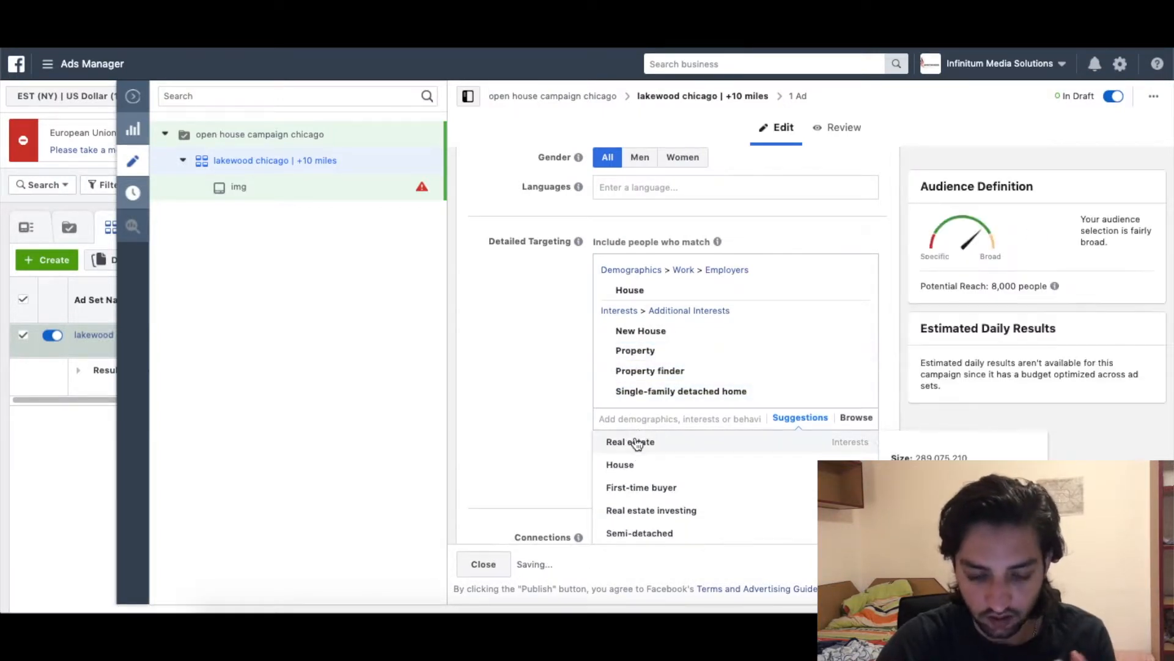
click(636, 441)
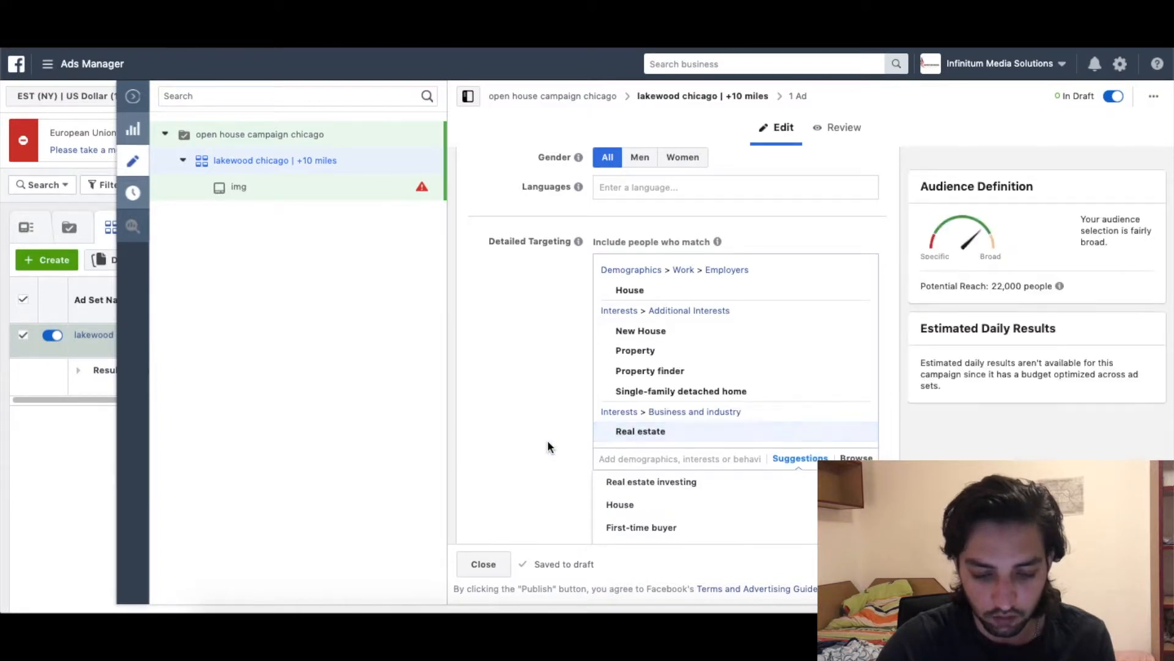
Also add House, First-time buyer, Luxury real estate and Starter home interests.
scroll(551, 435, down, 2)
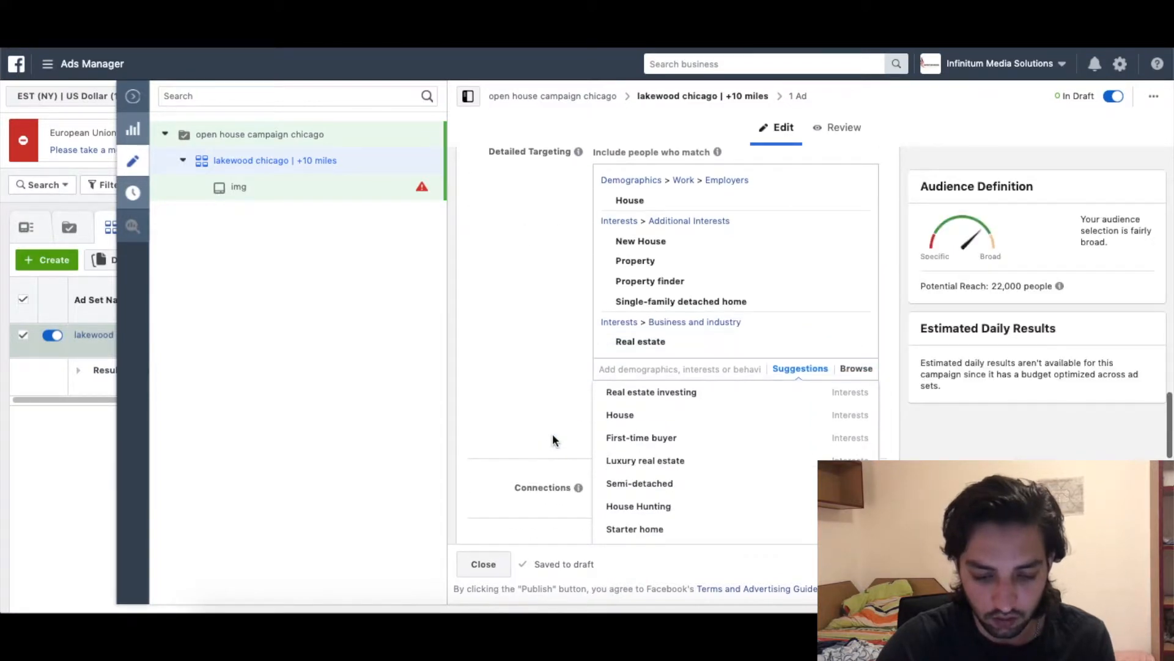
click(647, 418)
click(650, 430)
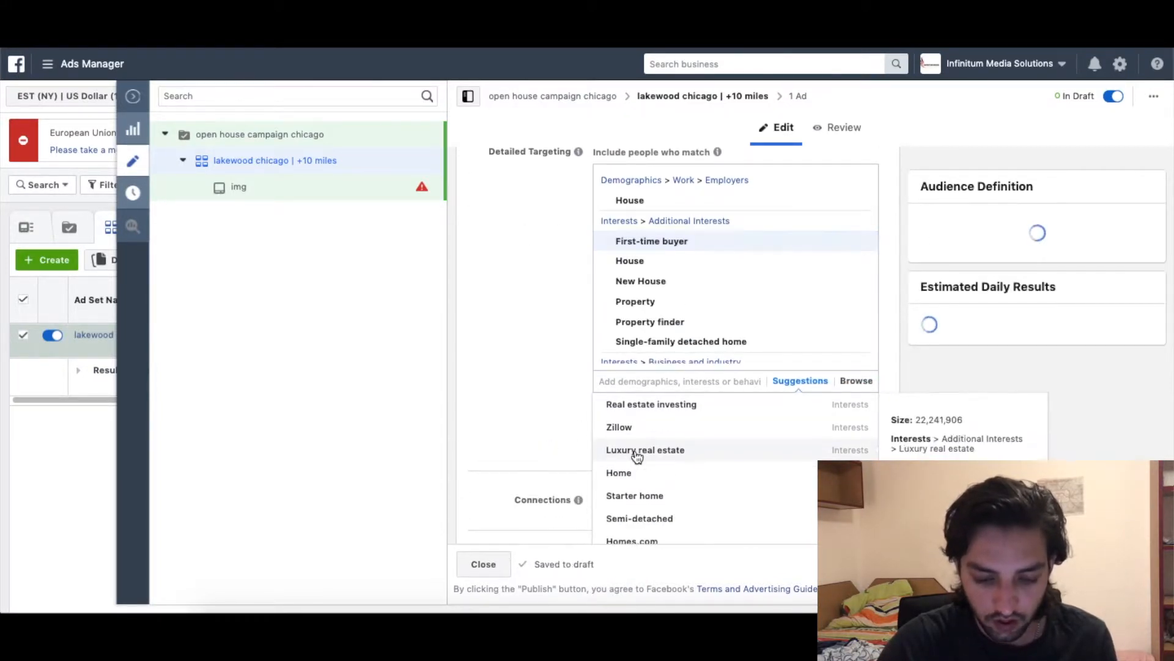
click(637, 455)
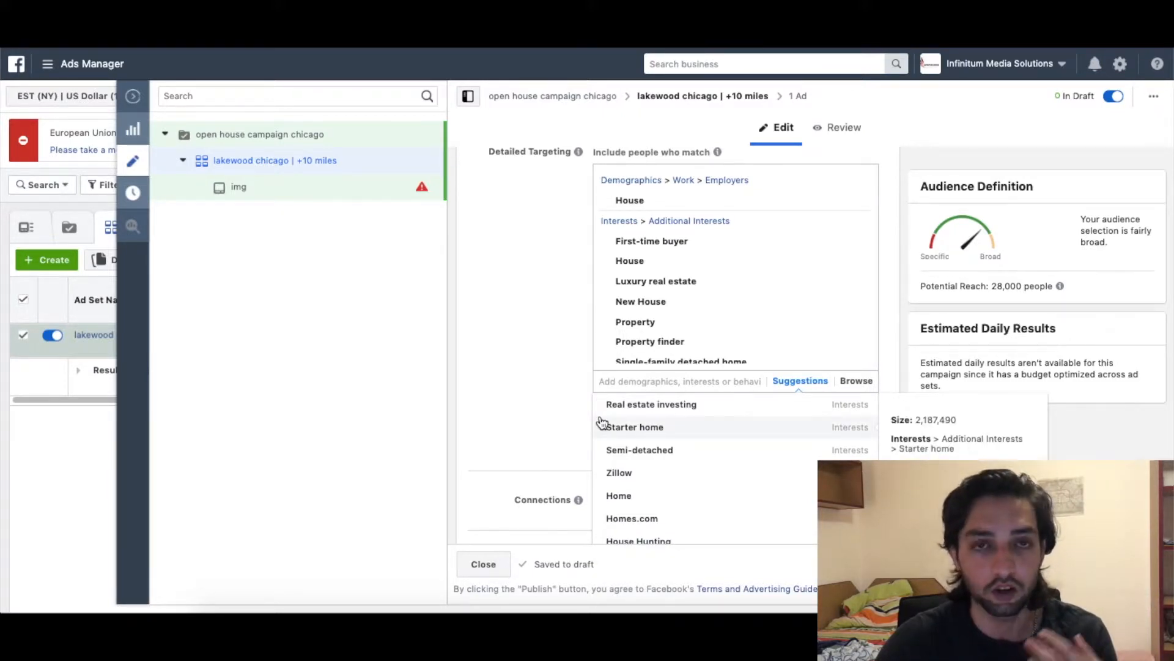
click(653, 428)
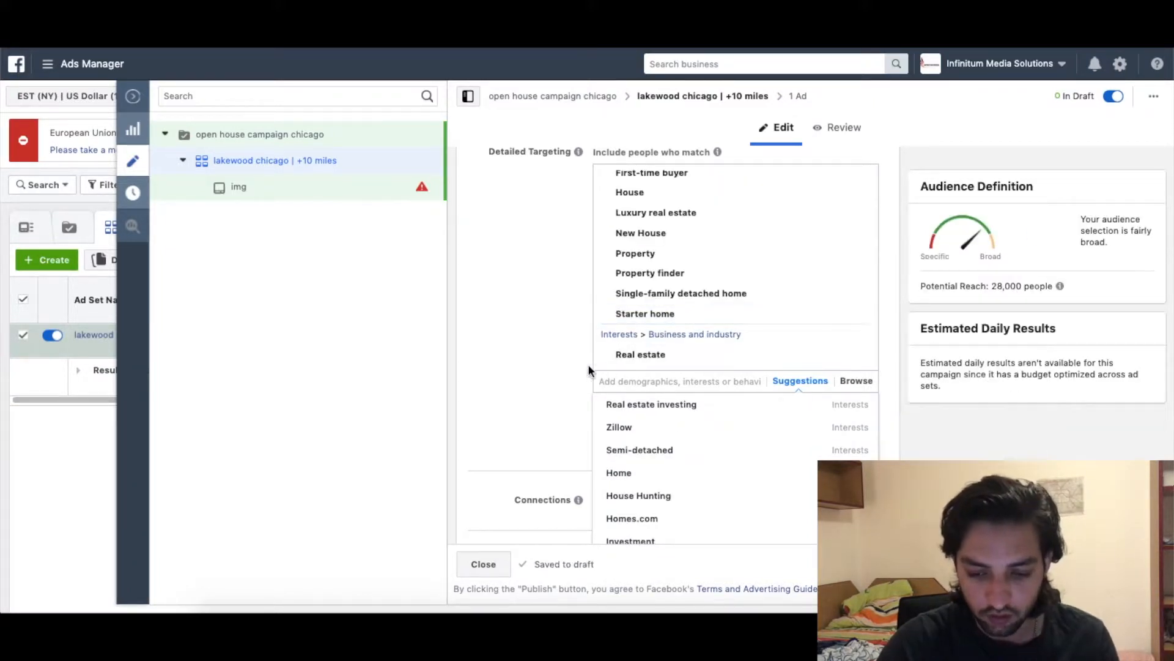
click(504, 370)
scroll(645, 369, down, 2)
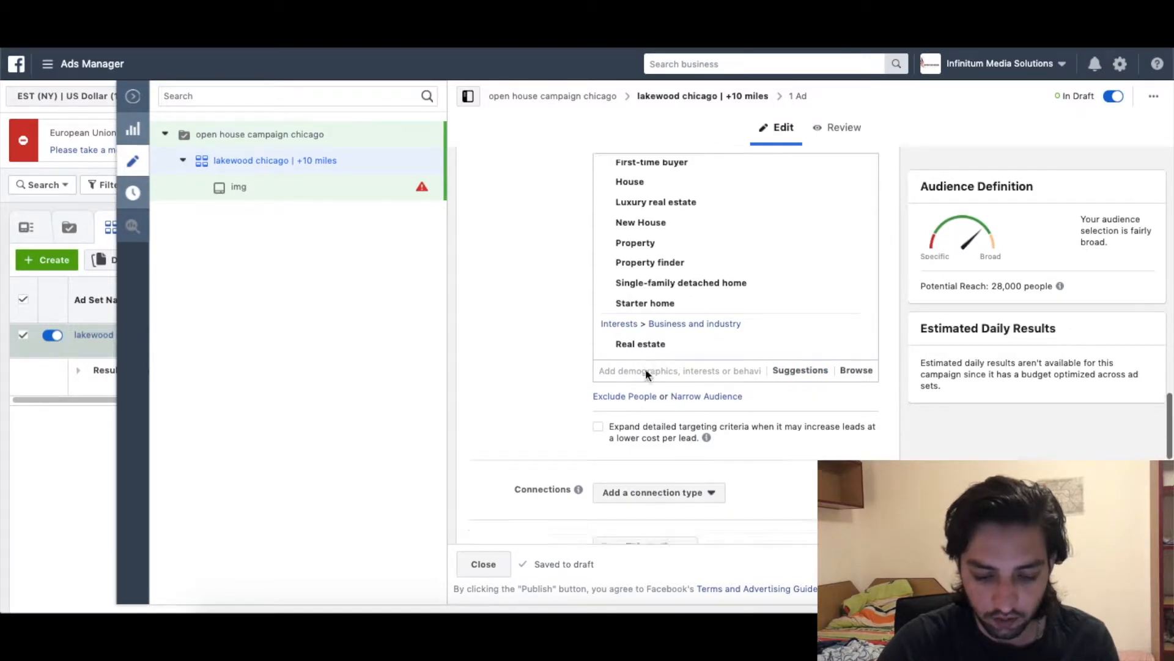
scroll(556, 379, down, 8)
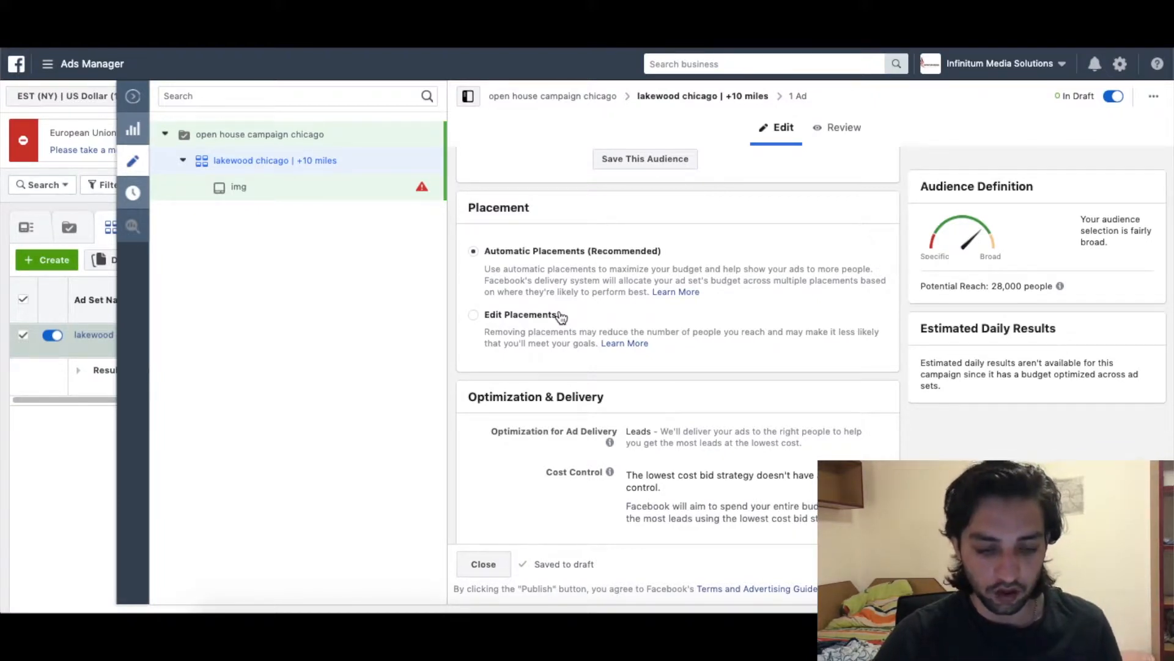
Use manual placements, keeping only Facebook Feeds and Instagram Feed.
click(560, 315)
scroll(619, 327, down, 2)
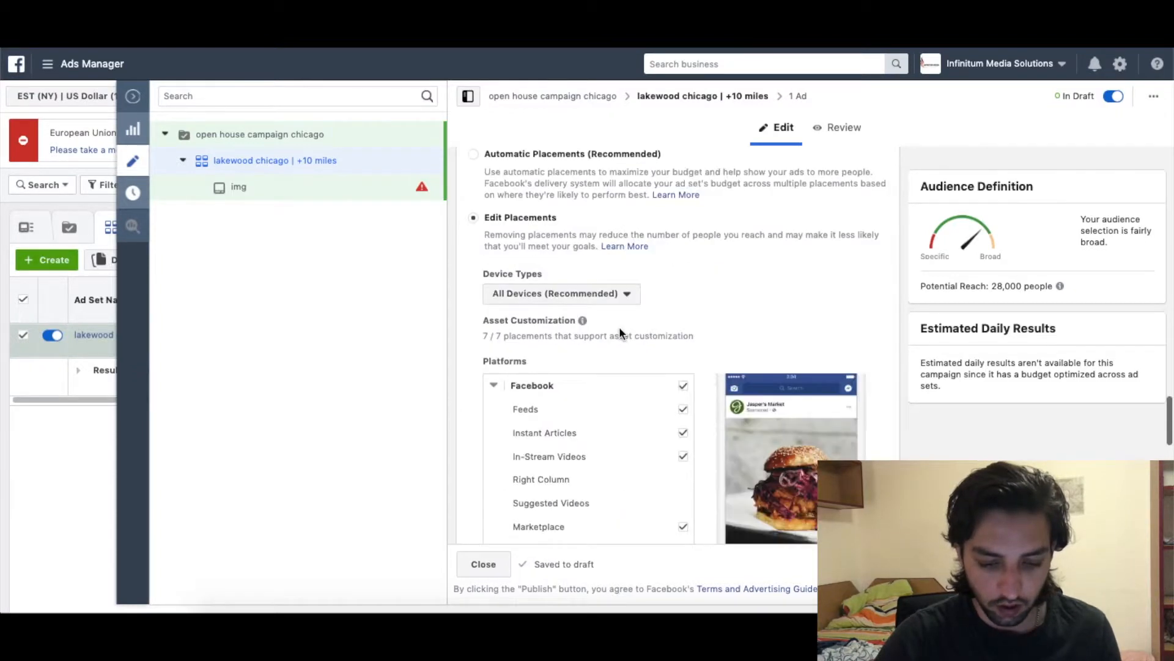
scroll(636, 297, down, 2)
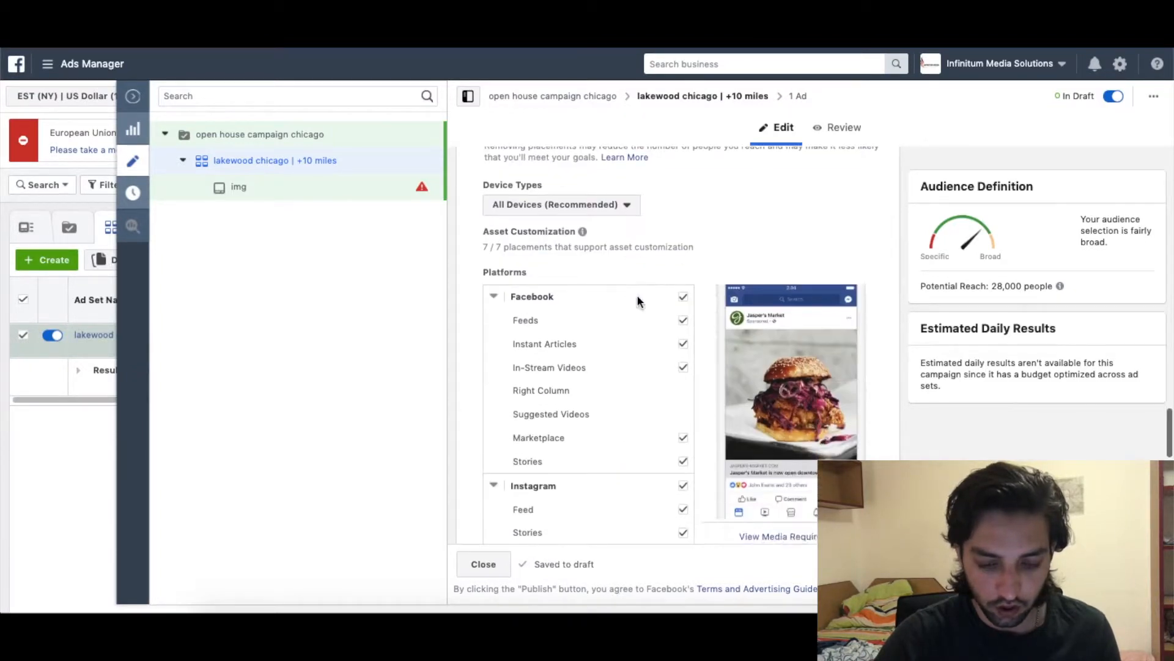
click(684, 296)
click(684, 333)
scroll(683, 337, down, 3)
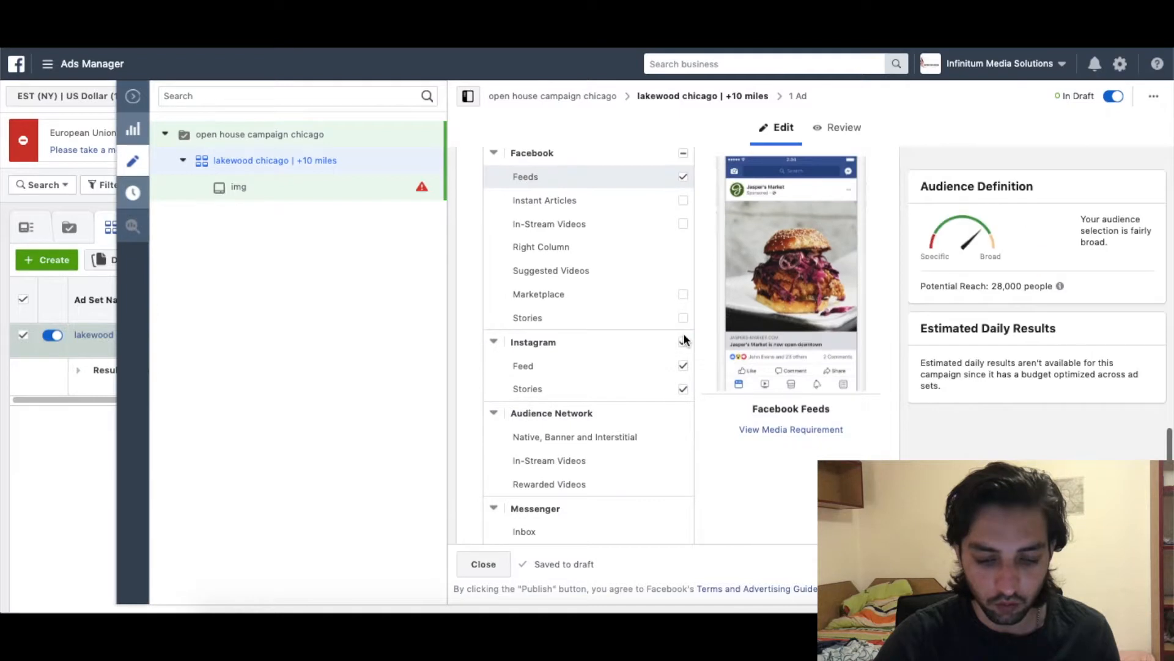
click(684, 345)
click(684, 368)
scroll(685, 374, down, 2)
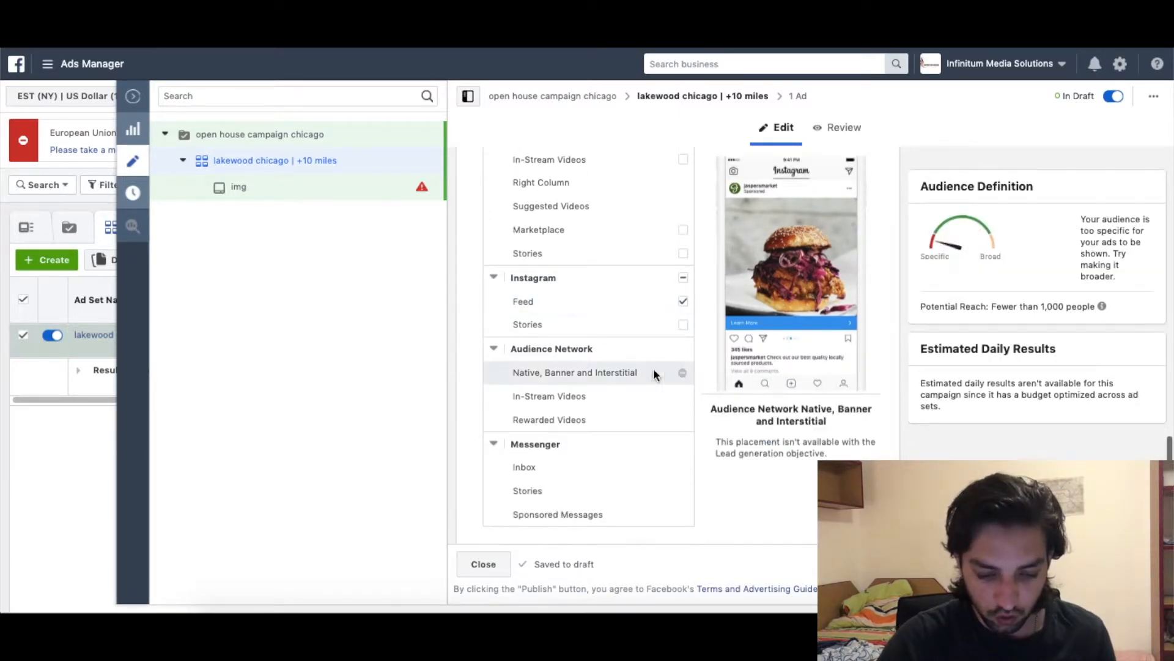
scroll(604, 444, up, 2)
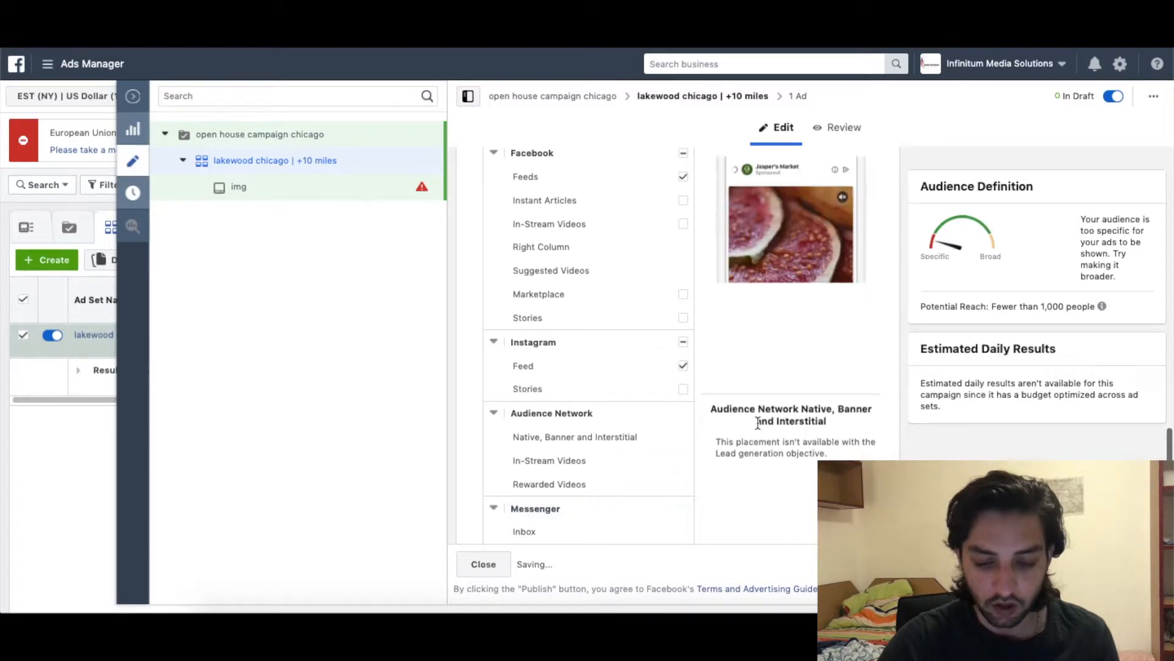
scroll(747, 495, up, 1)
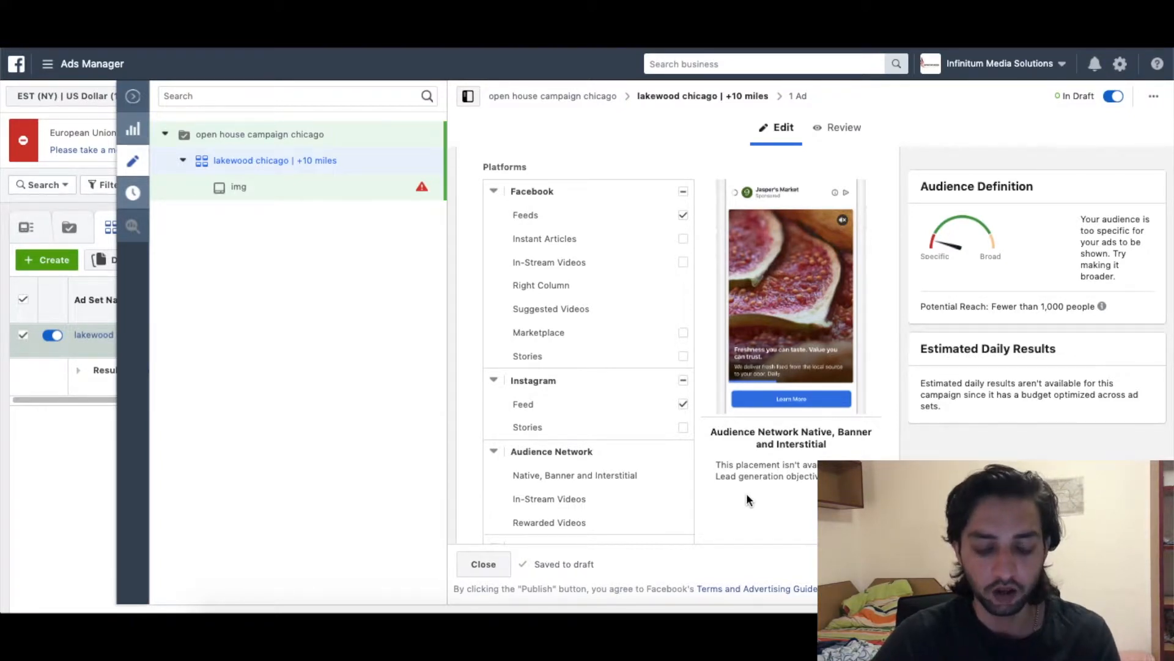
scroll(747, 493, down, 1)
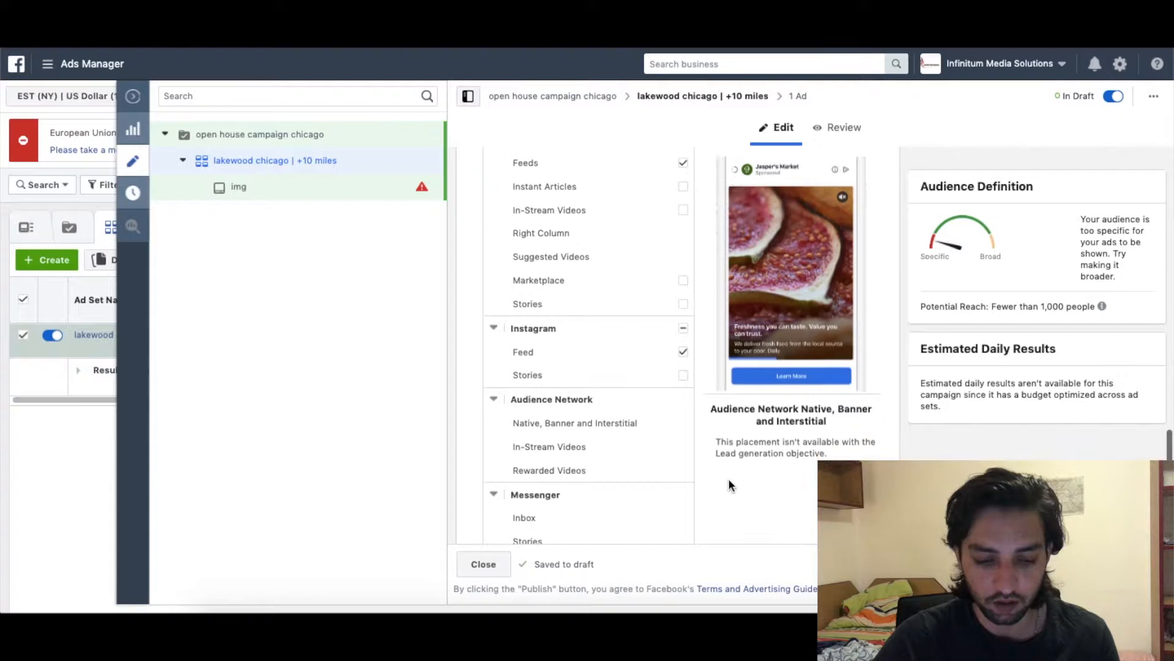
scroll(710, 460, up, 1)
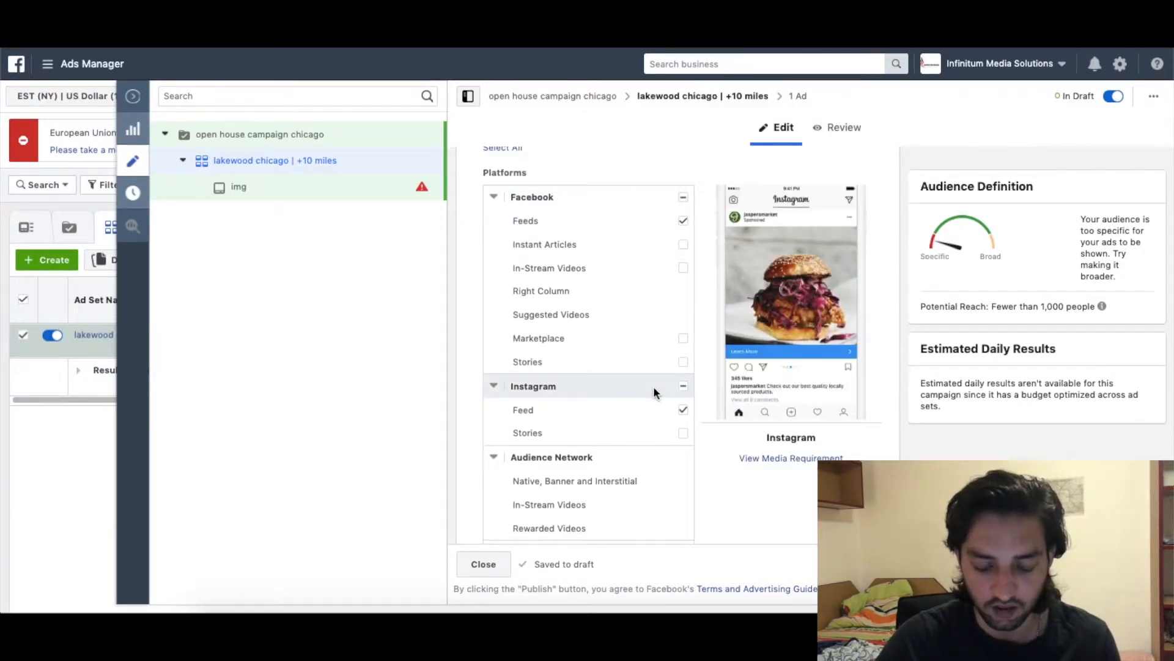
scroll(653, 386, down, 3)
scroll(793, 399, up, 1)
scroll(792, 399, down, 6)
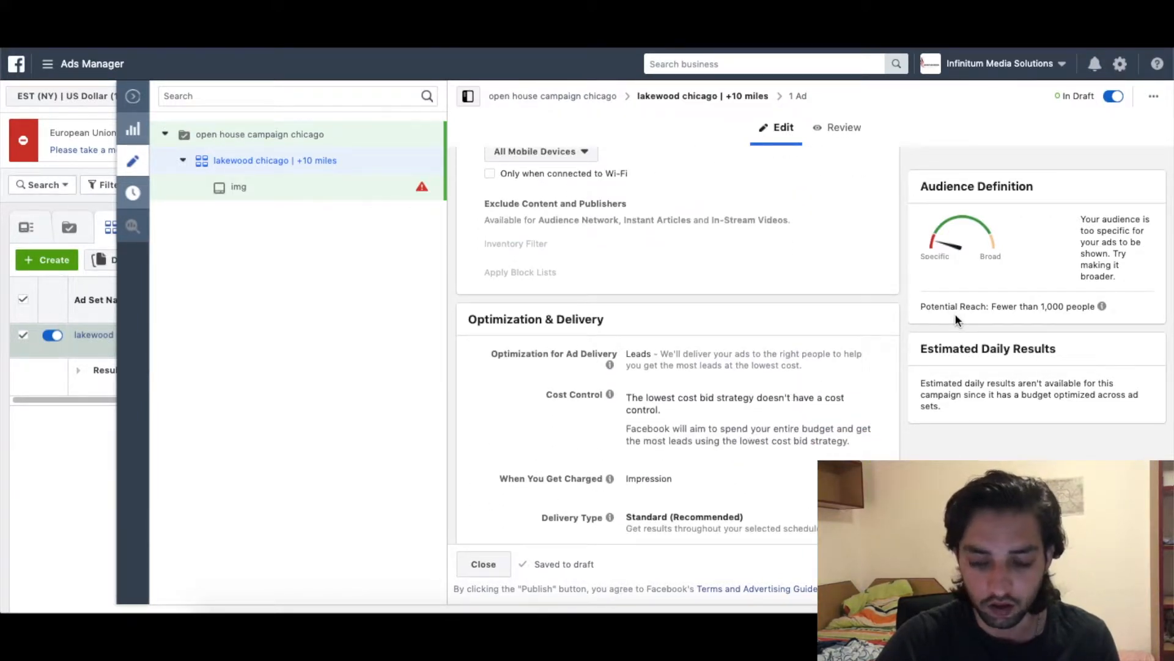
scroll(838, 360, up, 1)
scroll(838, 367, down, 1)
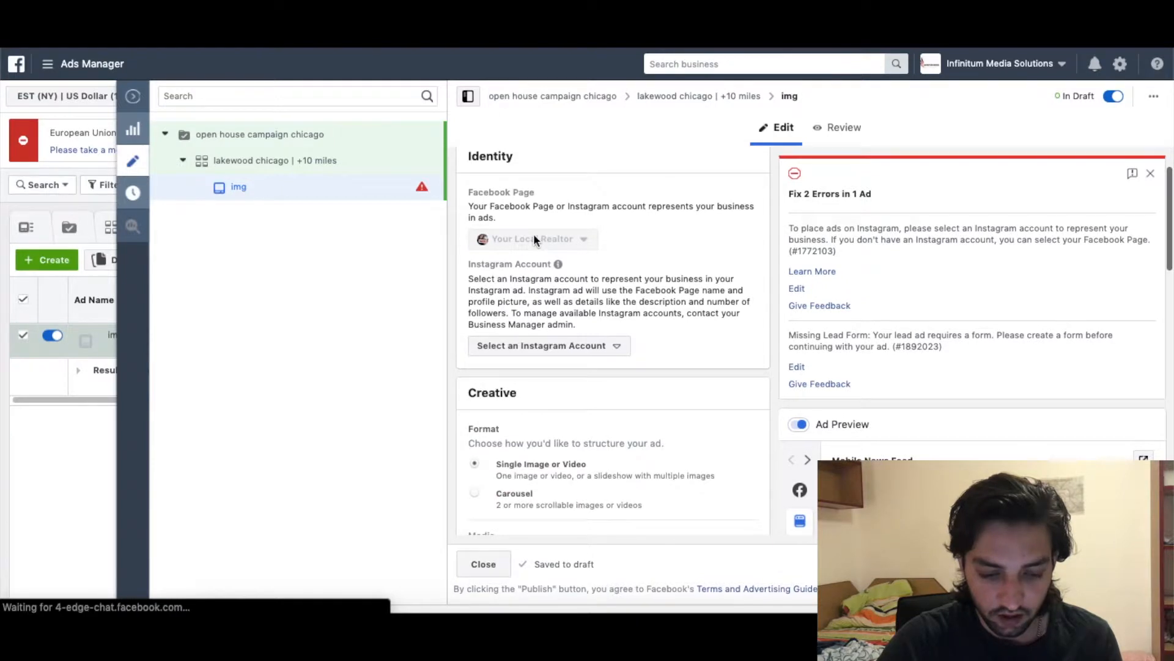
Set the img ad's Instagram account to Use selected Page.
scroll(583, 318, down, 1)
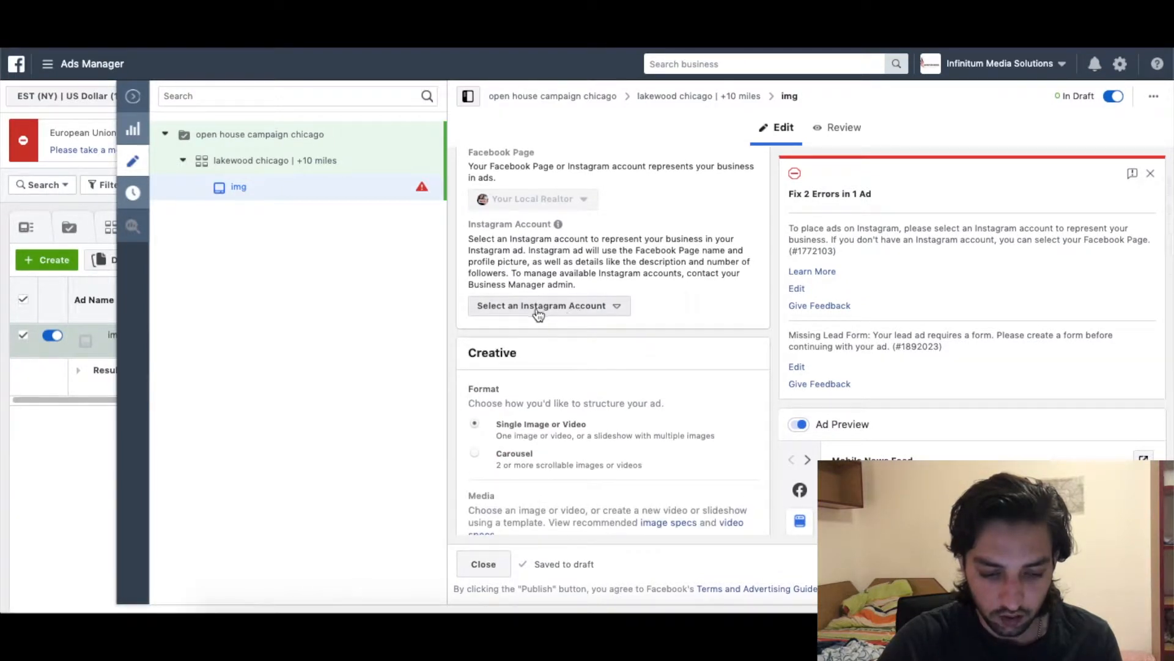
click(574, 309)
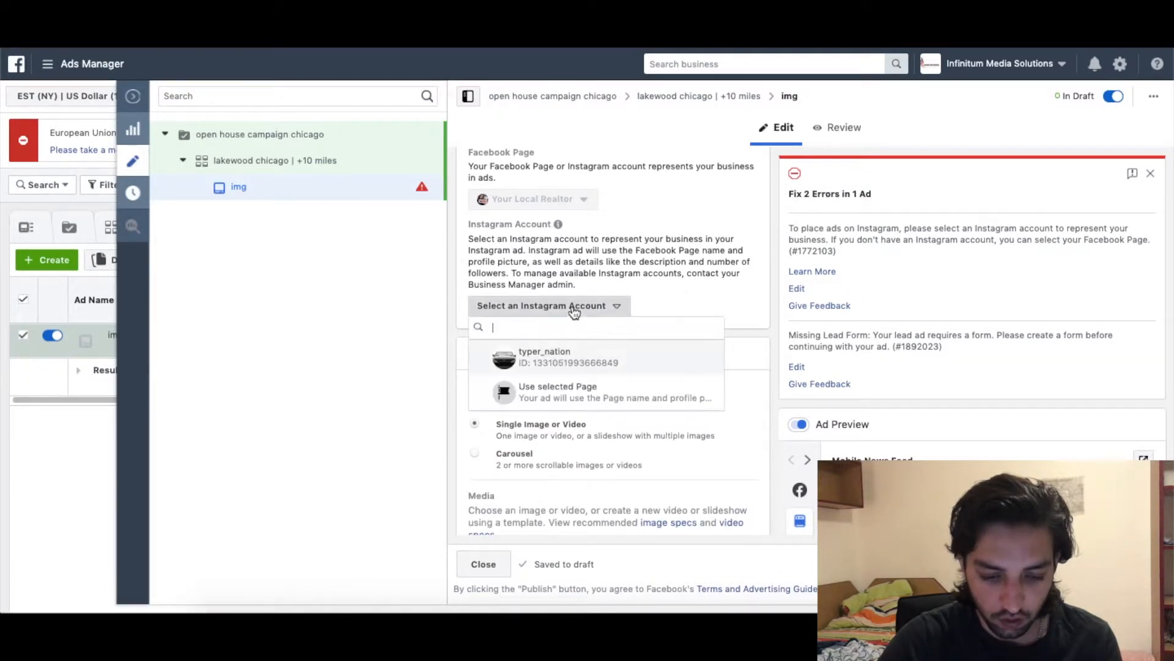
click(561, 395)
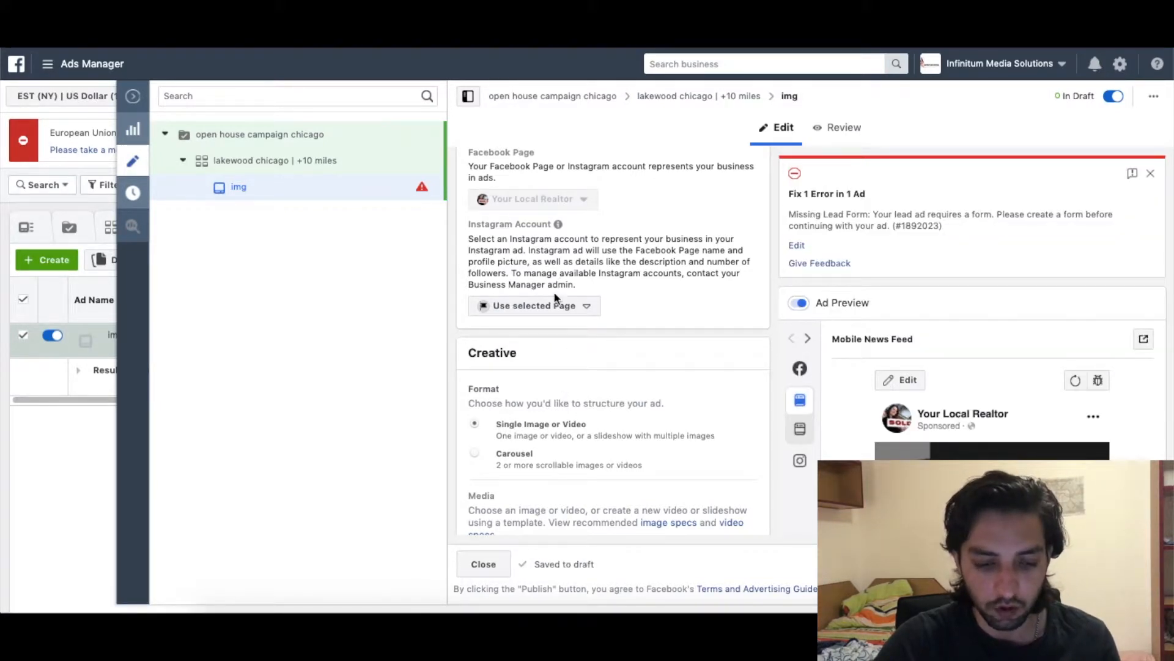
mouse_move(558, 224)
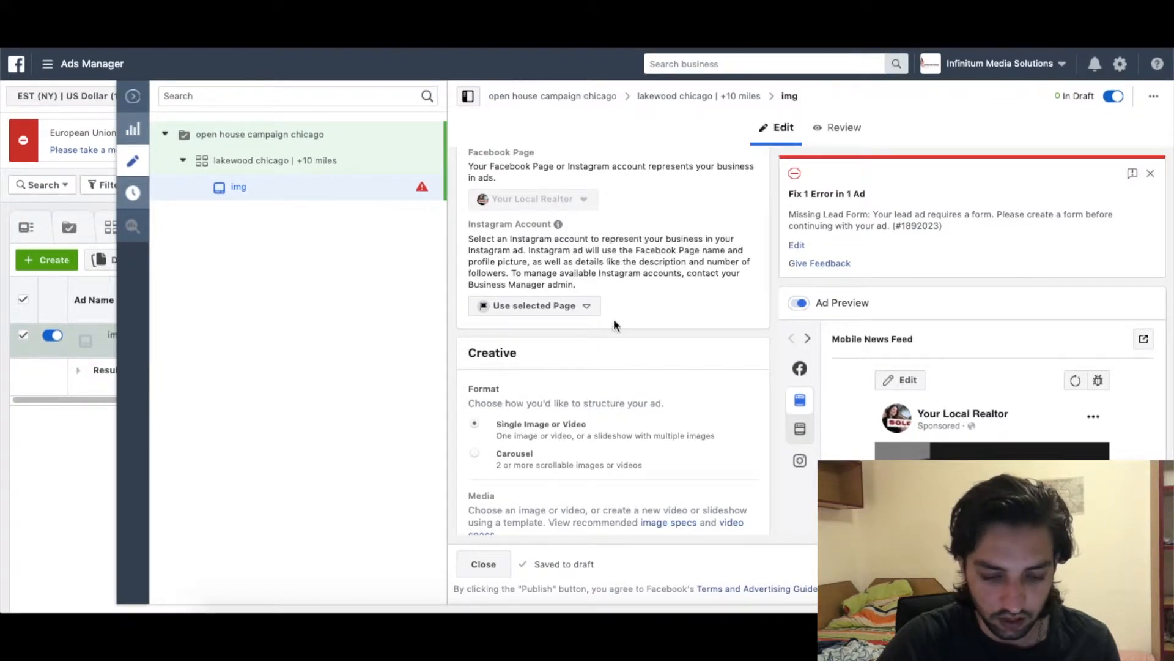
scroll(615, 318, down, 2)
scroll(645, 308, down, 1)
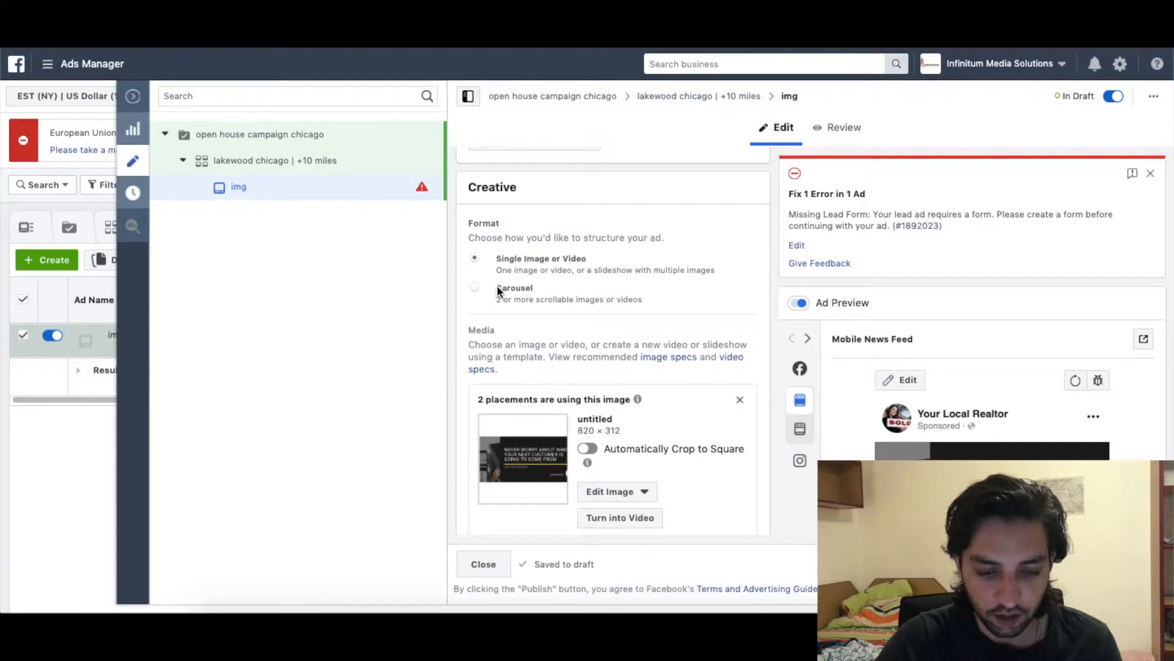
Replace the ad image with architecture-beautiful-home from the account's Image Assets.
click(741, 404)
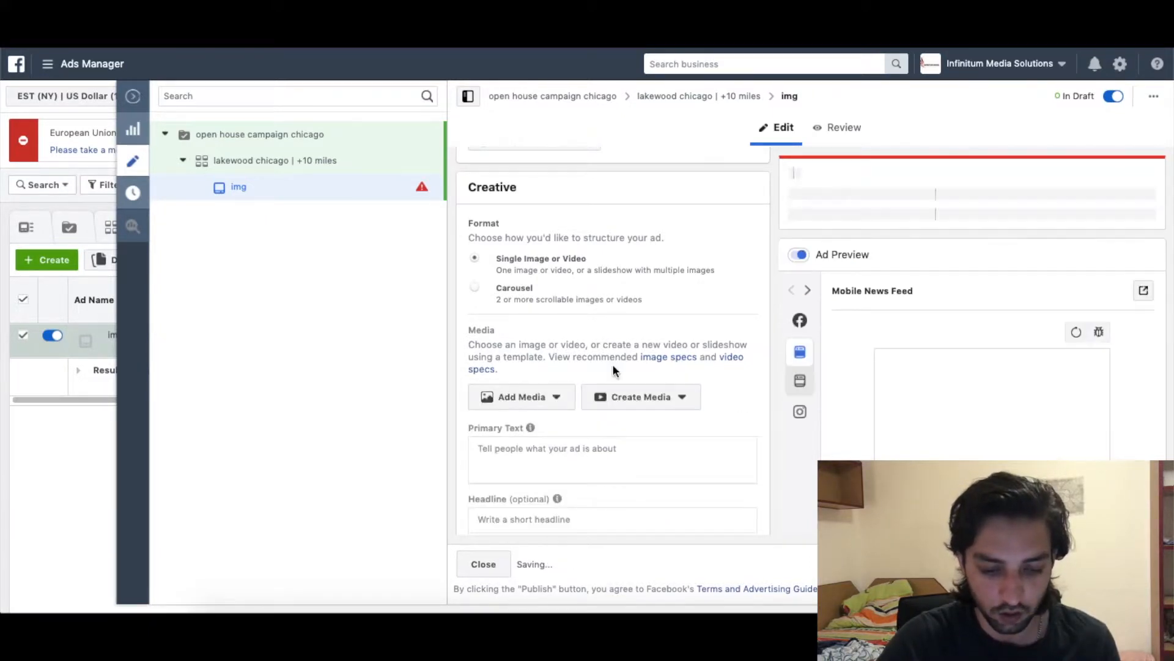
click(536, 397)
click(514, 424)
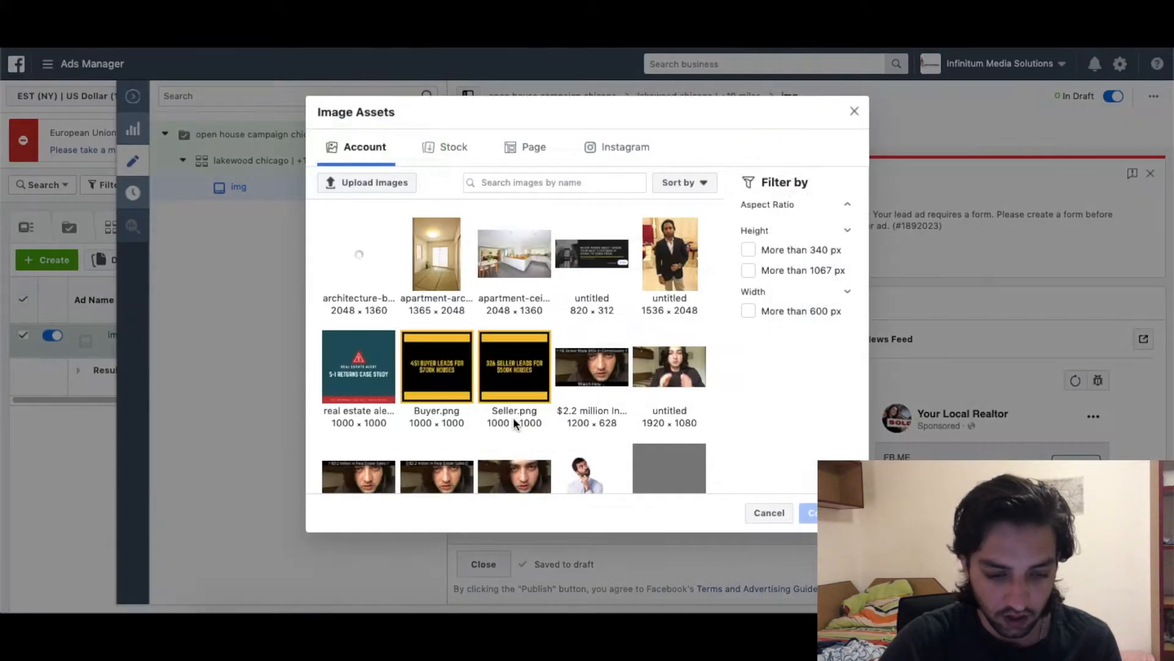
click(373, 245)
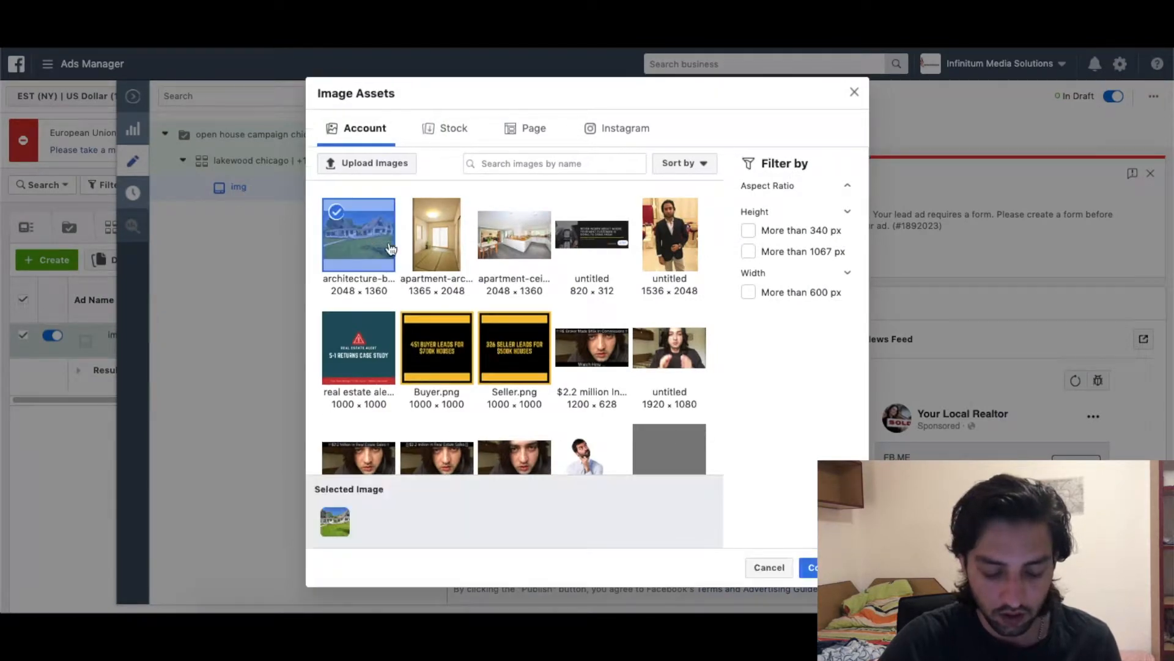
click(802, 561)
scroll(701, 443, down, 3)
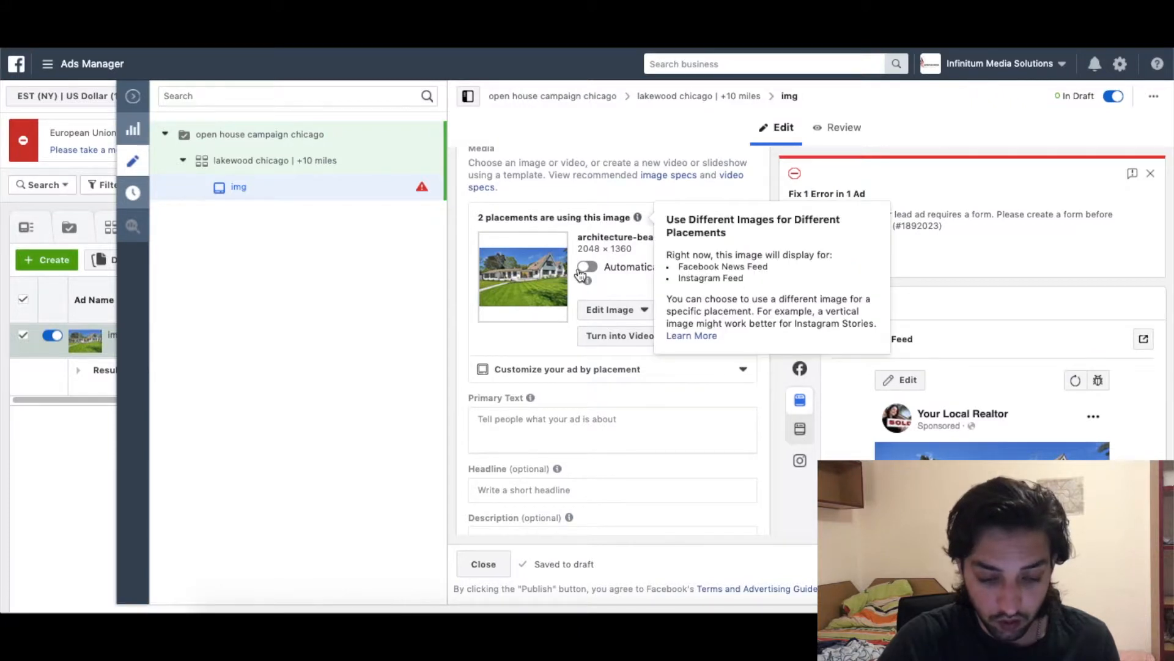
scroll(558, 441, down, 1)
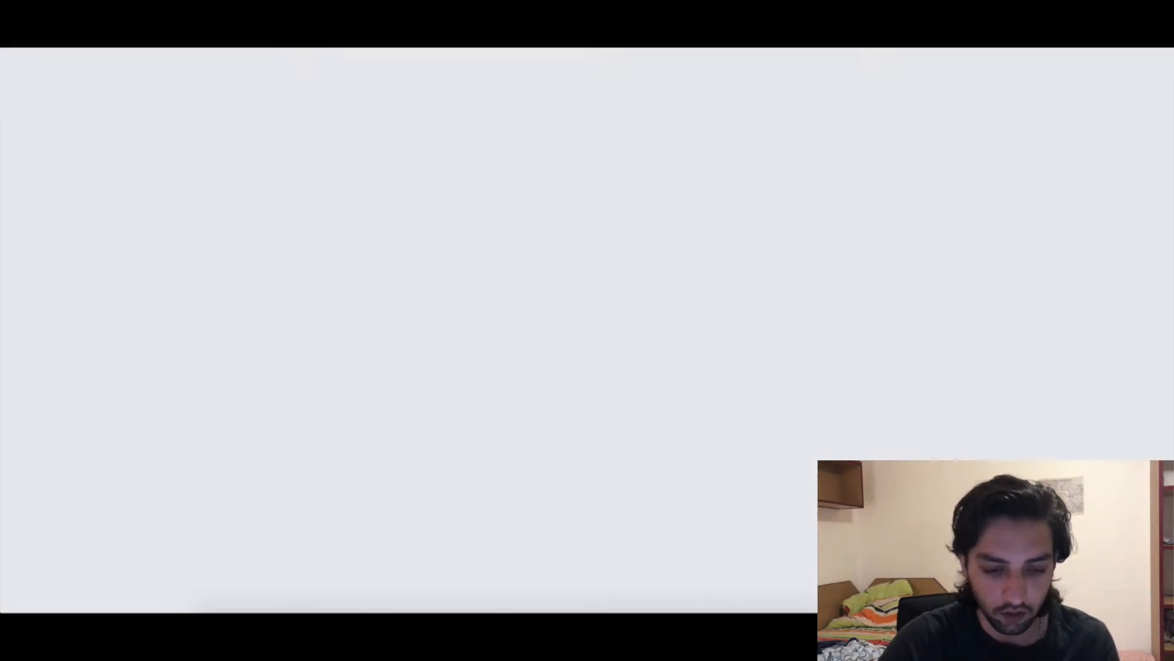
Expand the Your Local Realtor #Justlisted post and copy its full listing text.
scroll(427, 328, up, 3)
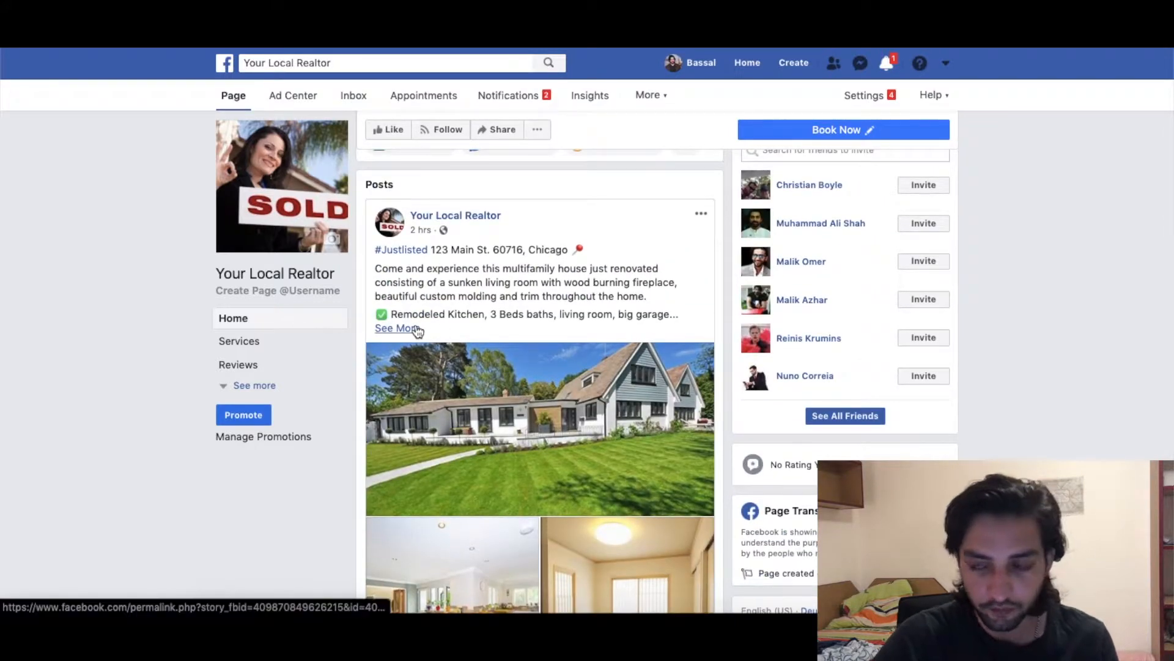
click(415, 328)
scroll(593, 379, up, 1)
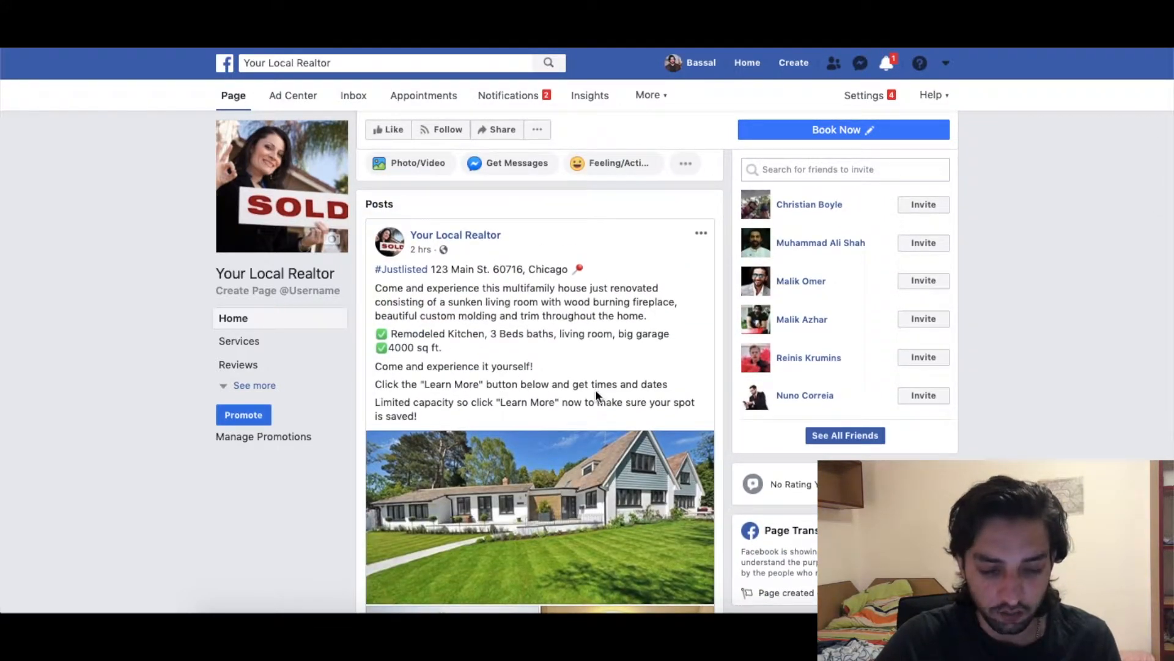
scroll(596, 389, down, 2)
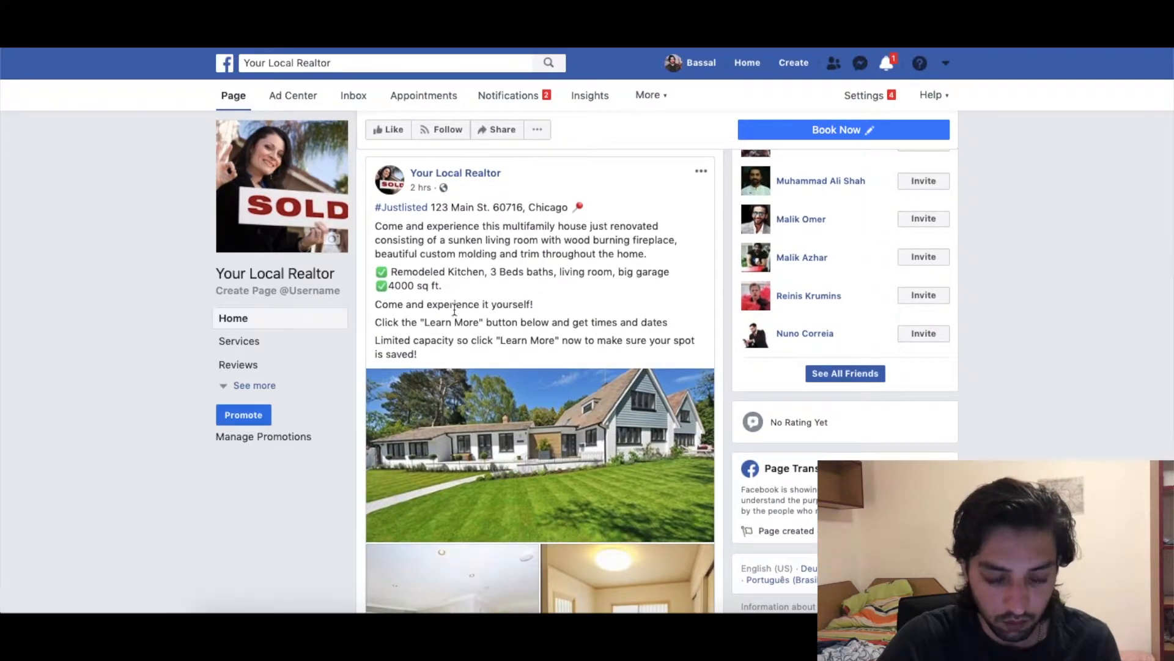
scroll(493, 328, down, 3)
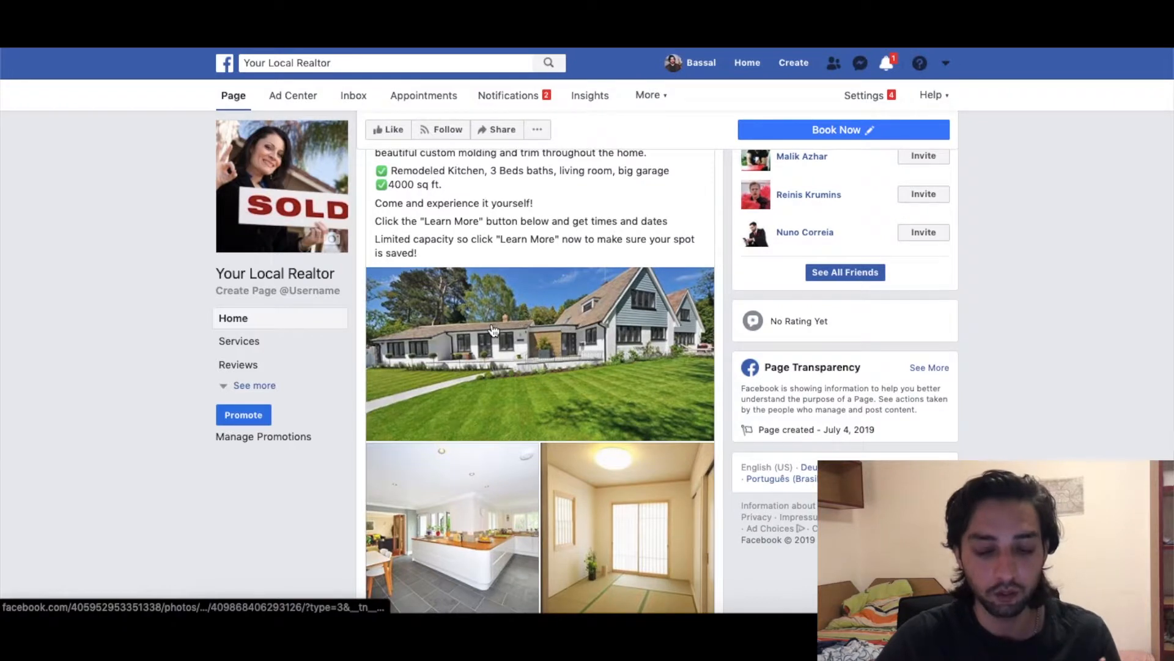
scroll(494, 330, down, 2)
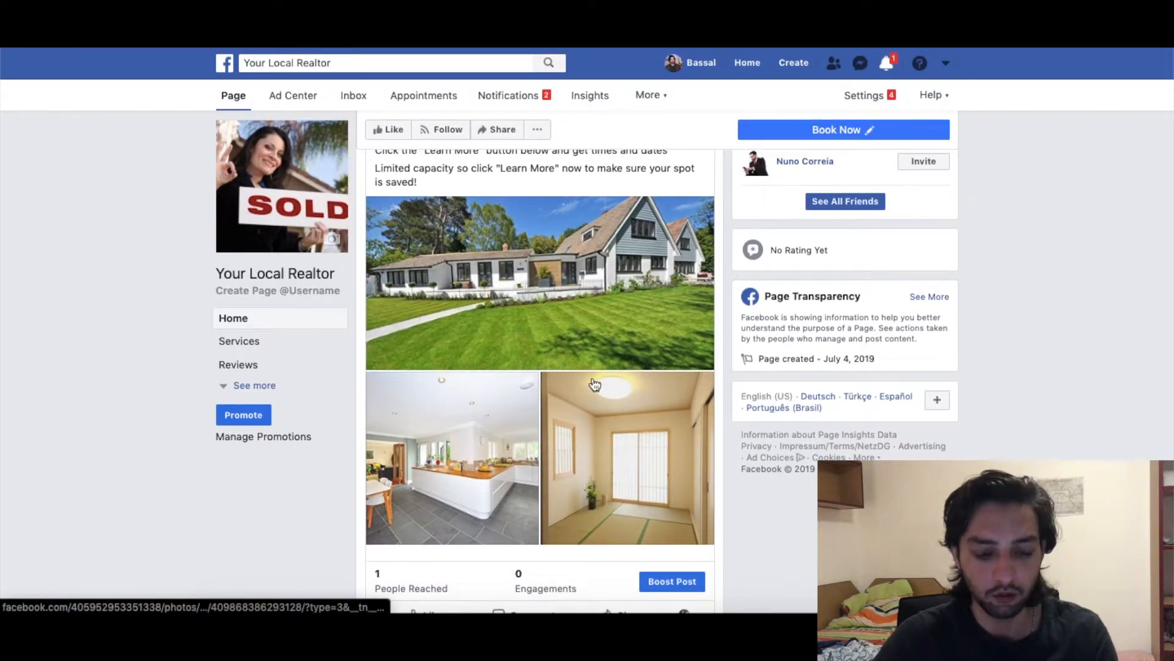
scroll(595, 385, up, 2)
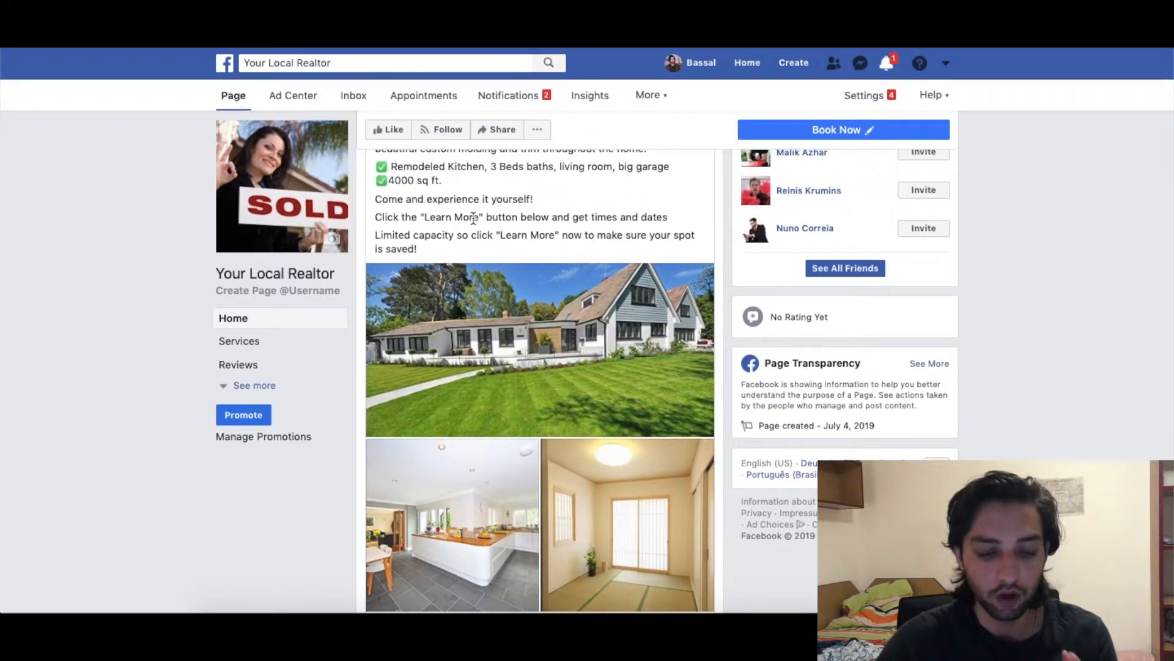
scroll(472, 217, up, 1)
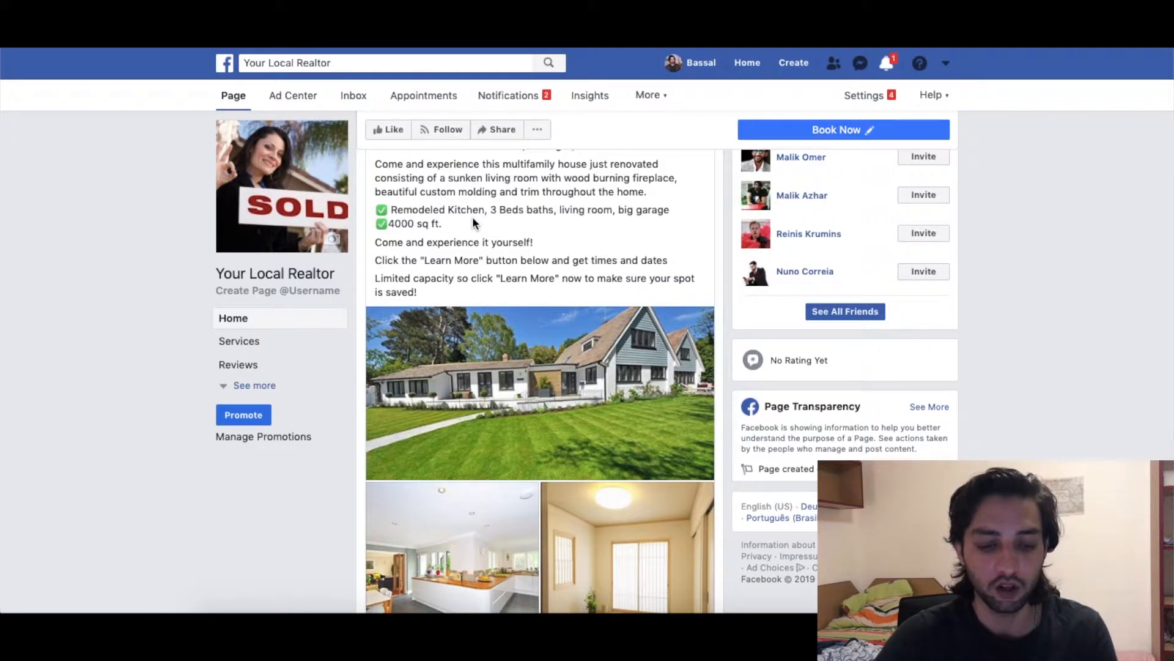
scroll(473, 220, up, 1)
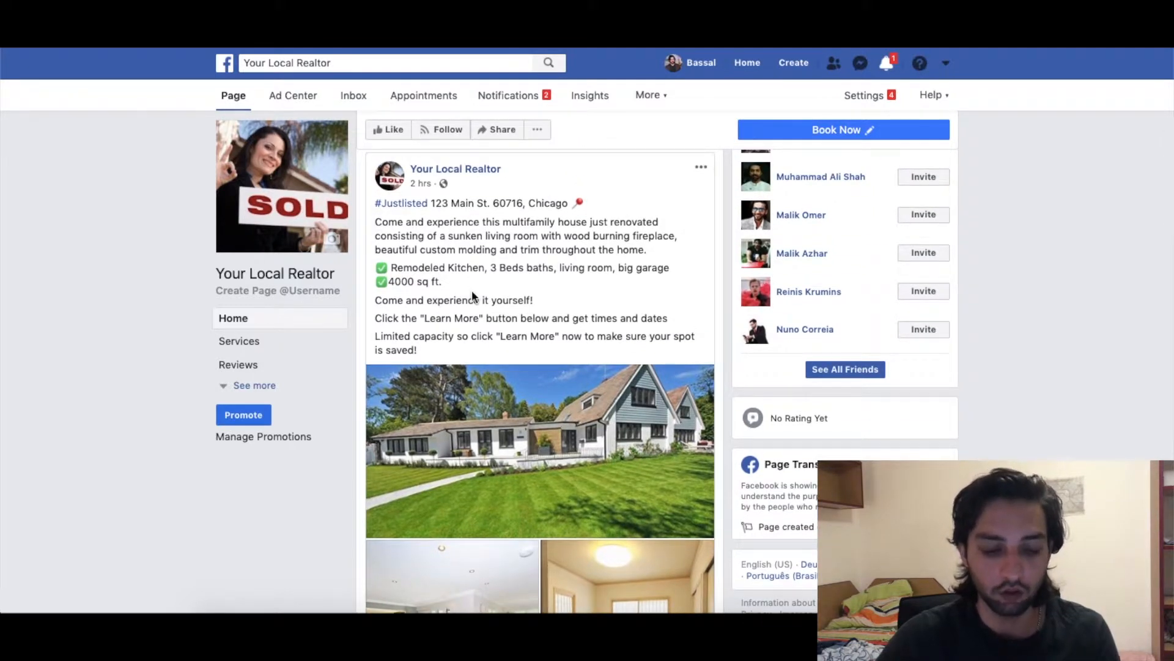
drag(436, 358, 374, 205)
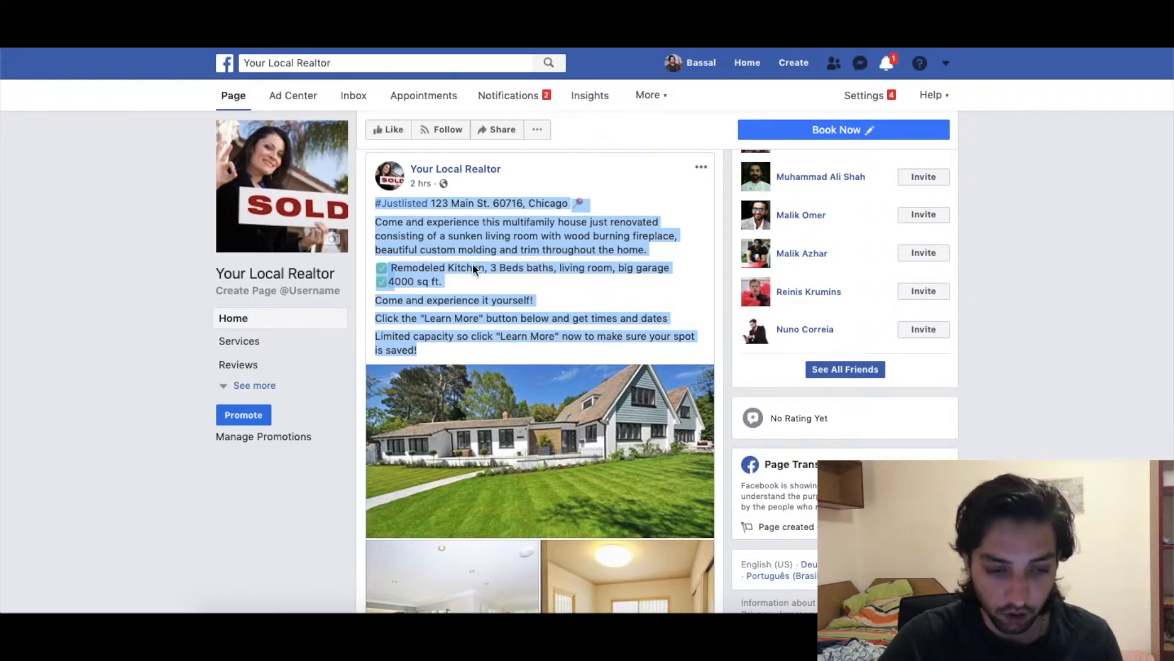
click(346, 96)
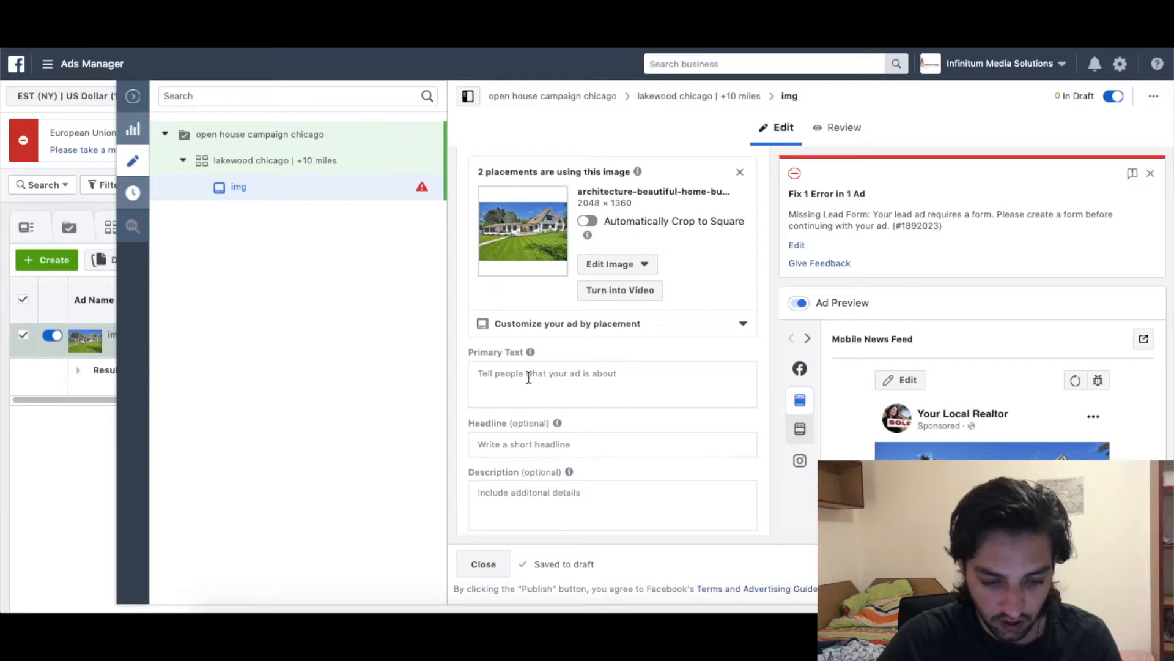
Paste the copied #Justlisted listing description into the ad's Primary Text.
click(528, 376)
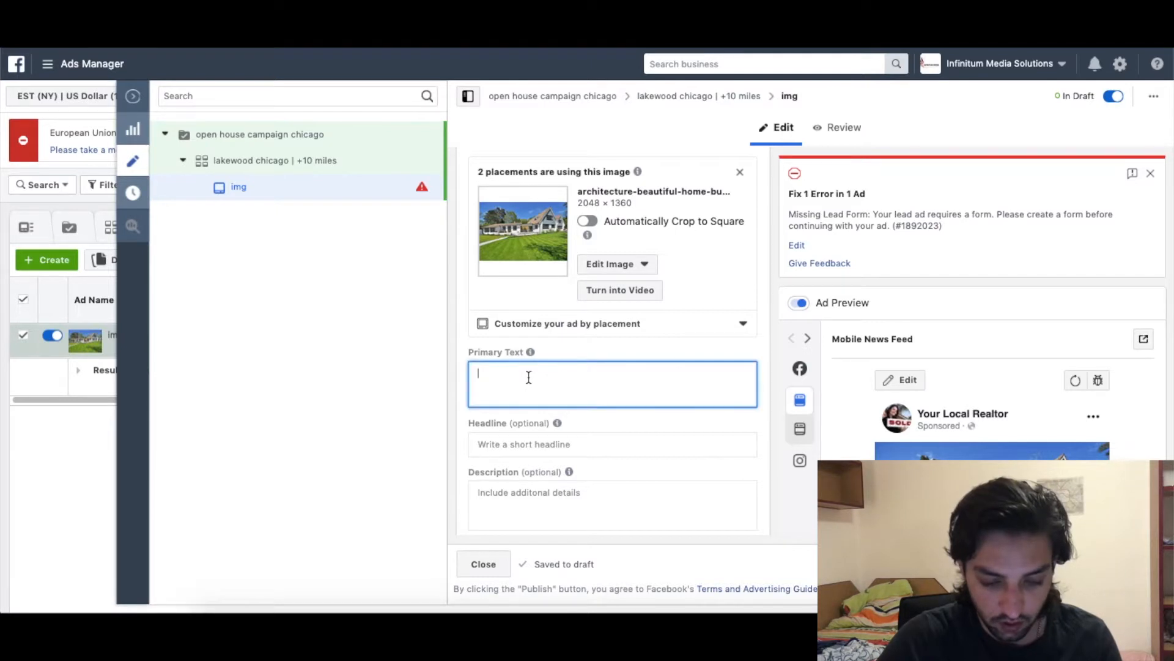
key(ctrl+v)
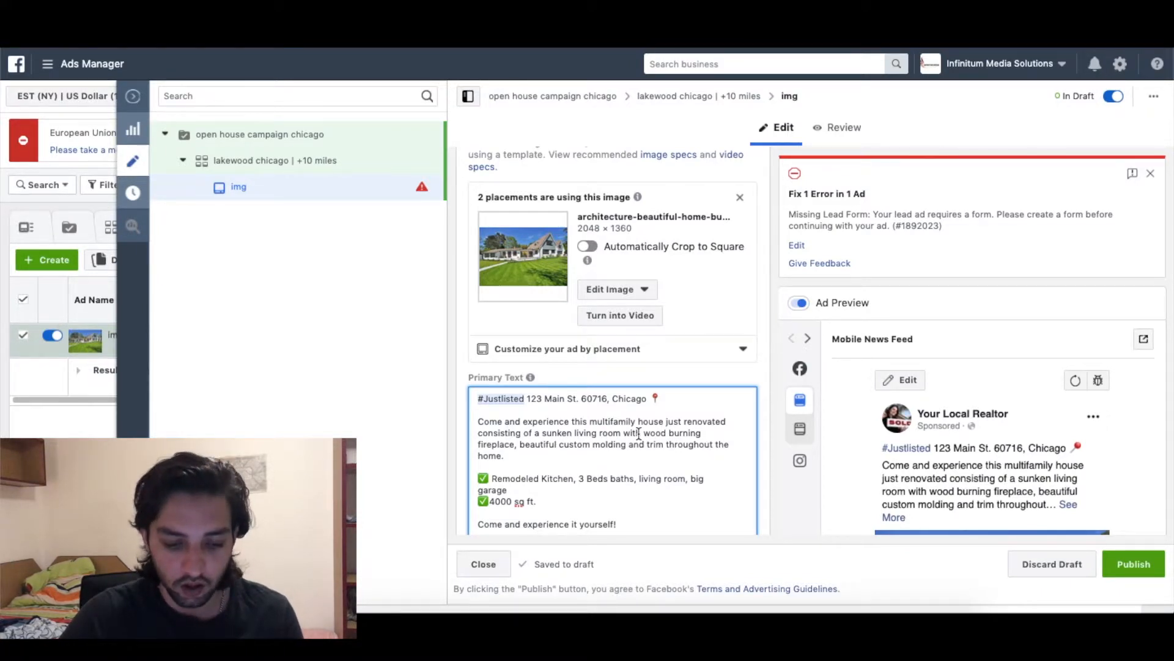
scroll(639, 434, down, 1)
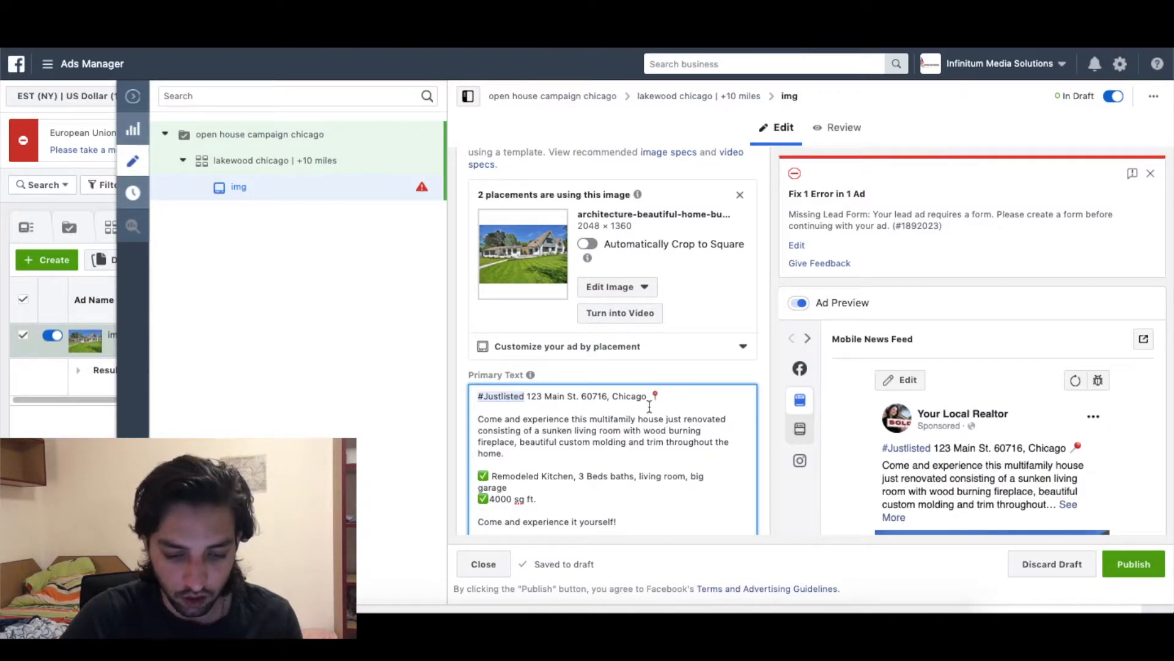
scroll(650, 406, down, 1)
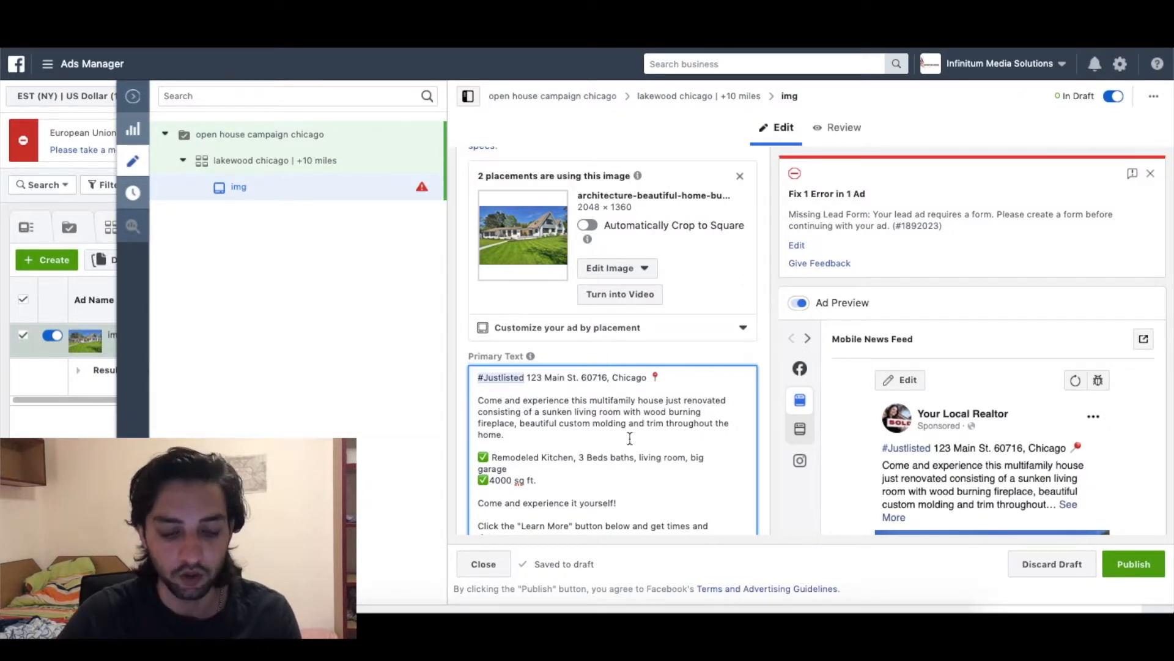
scroll(630, 438, down, 1)
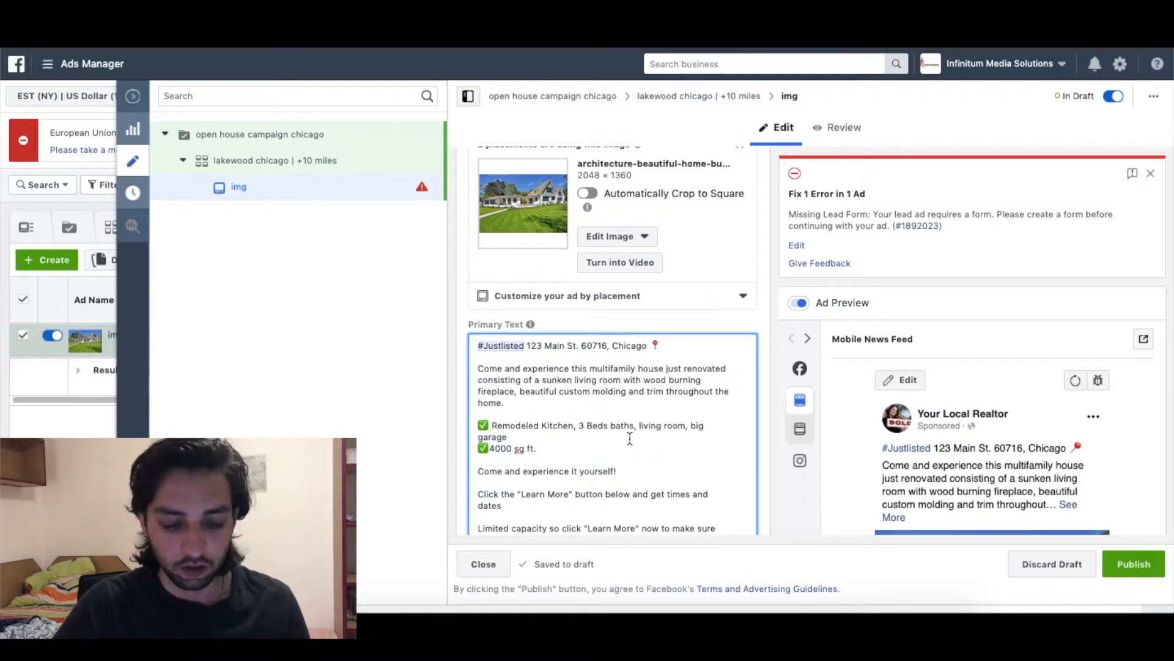
Add the line 'Free refreshments and cookies etc.' to the primary text.
key(Return)
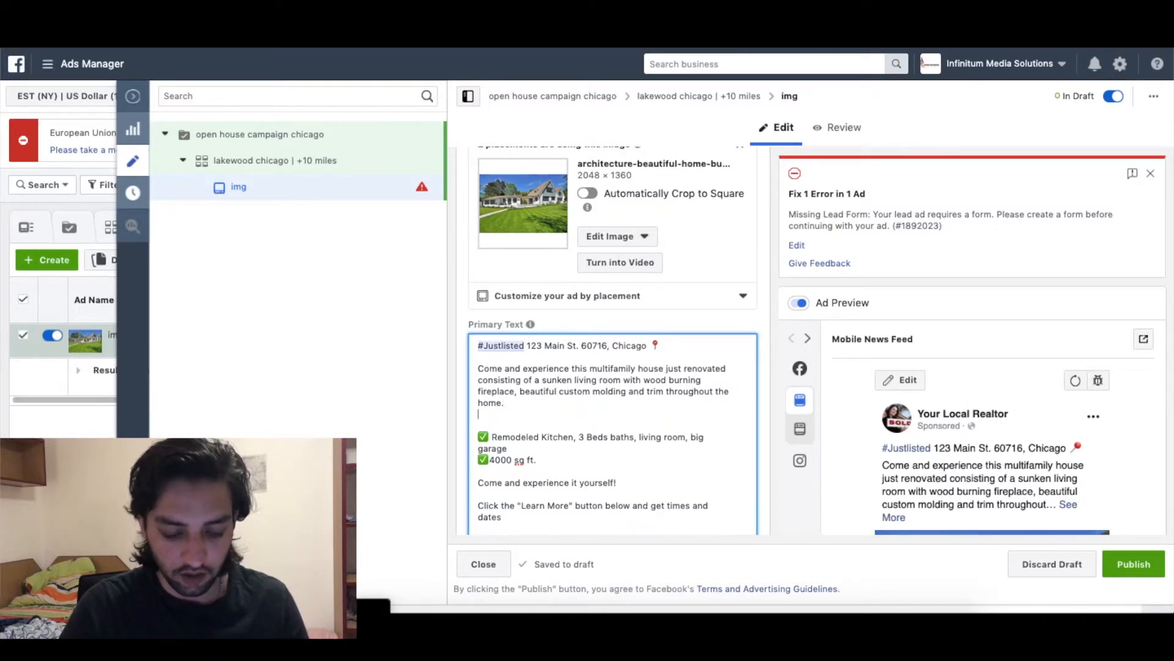
text(Free refresh)
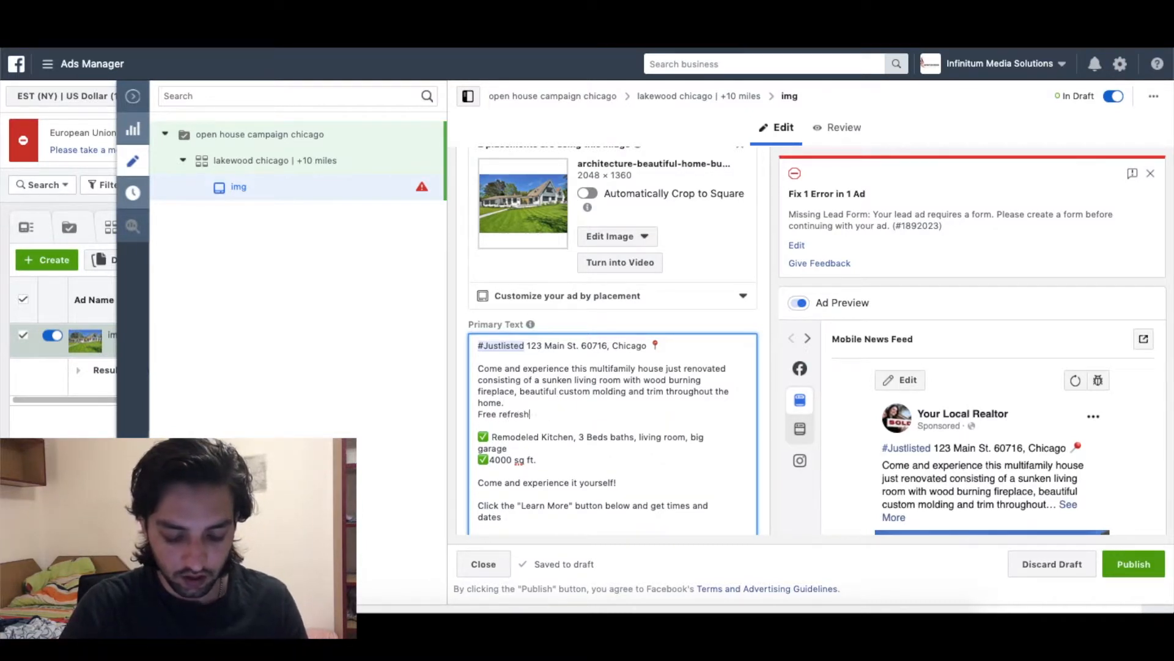
text(ments and cooki)
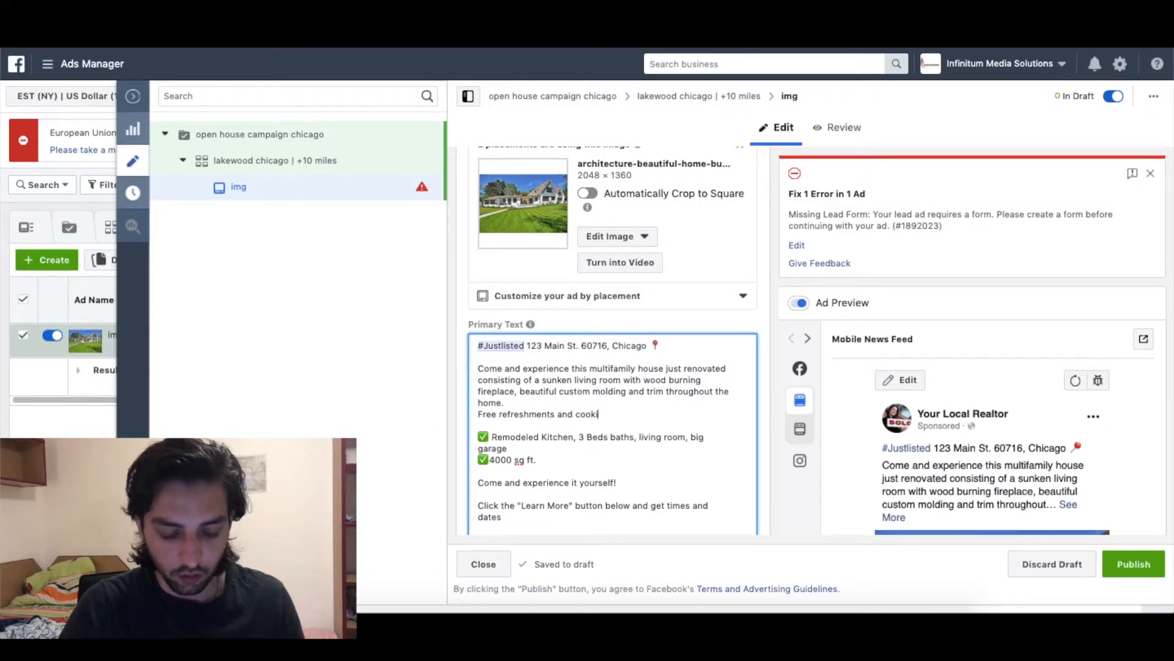
text(es etc)
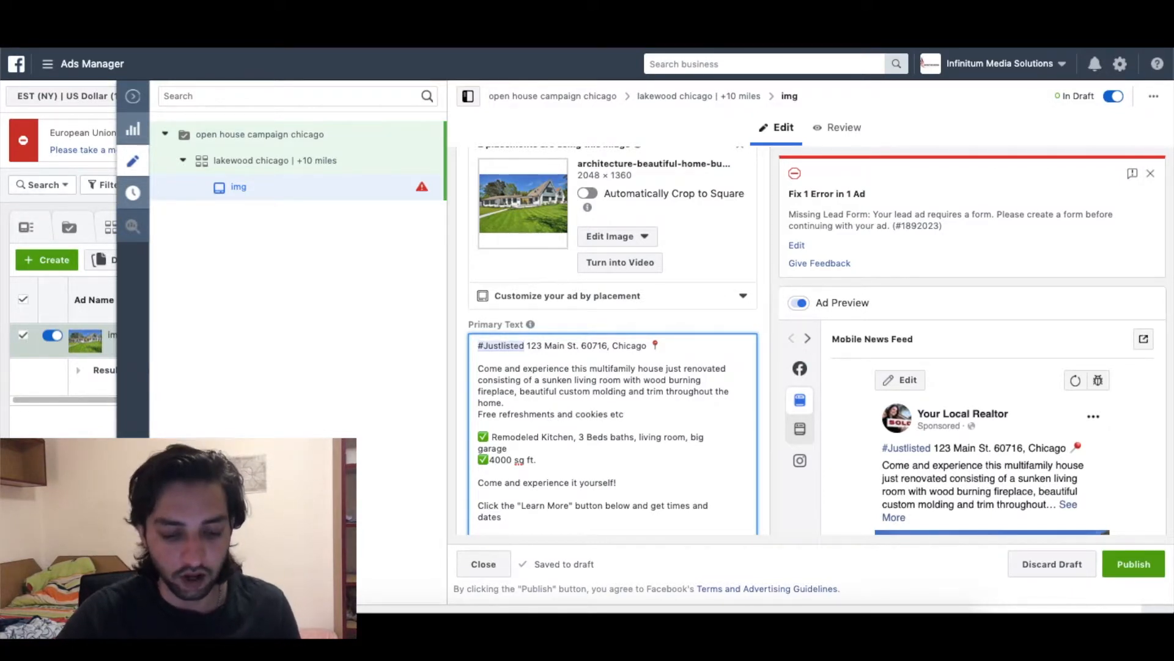
text(.)
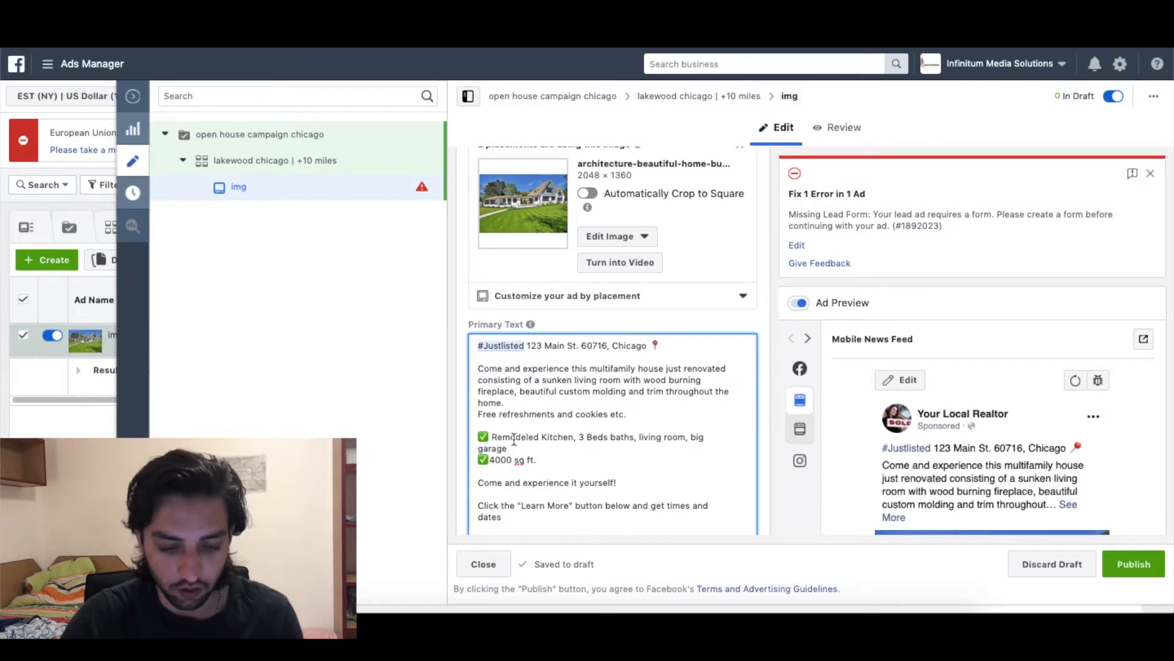
scroll(514, 438, down, 2)
scroll(493, 430, down, 1)
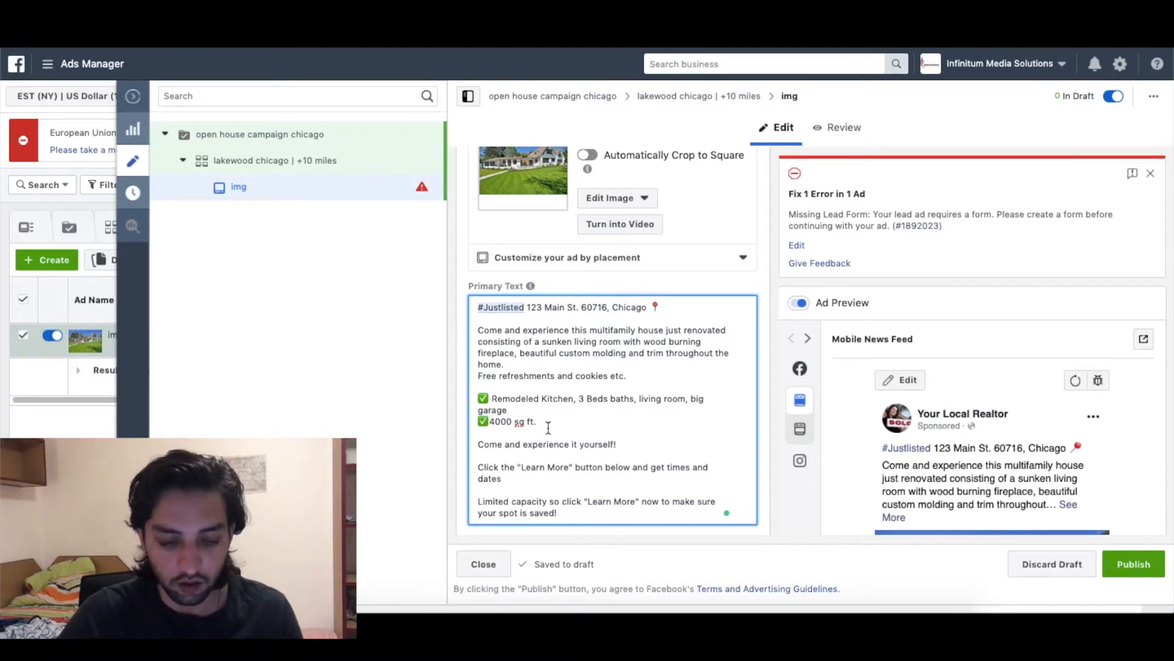
key(Return)
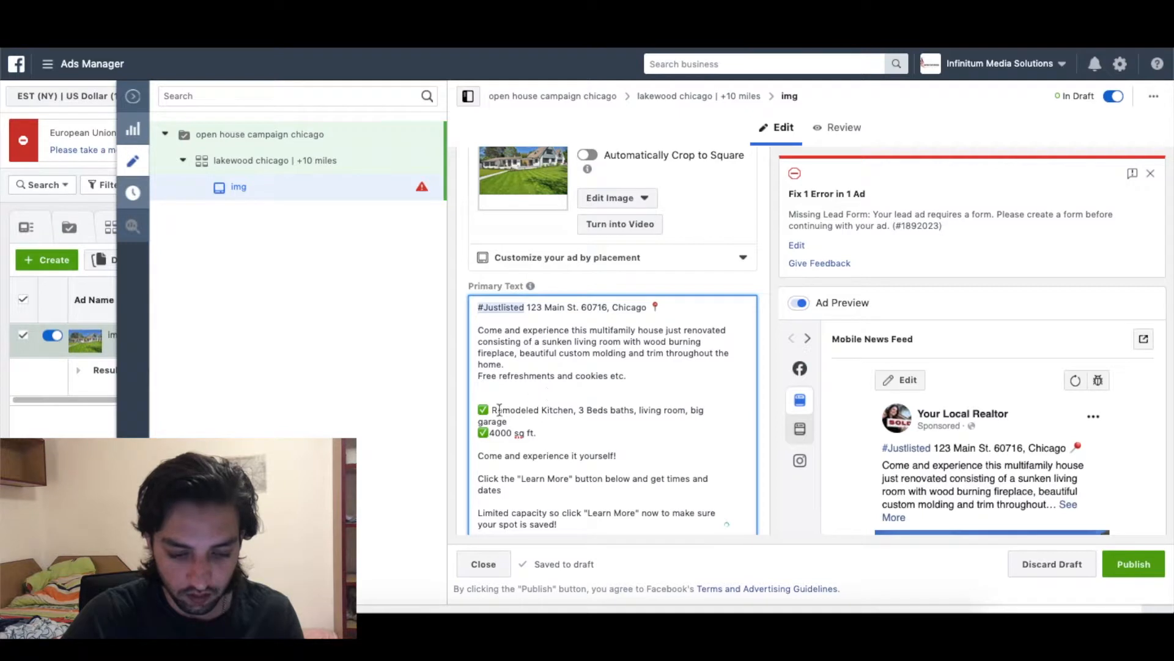
Add a '1.2 Million' price line below the 4000 sq ft. line.
drag(537, 433, 487, 434)
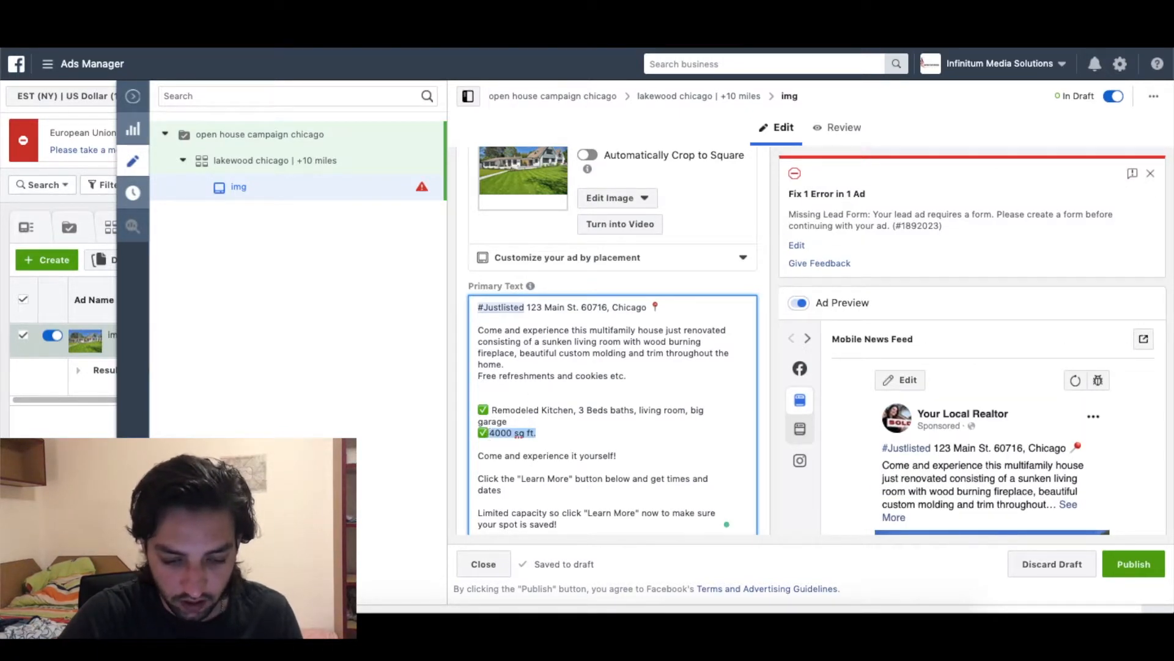
click(541, 434)
key(Return)
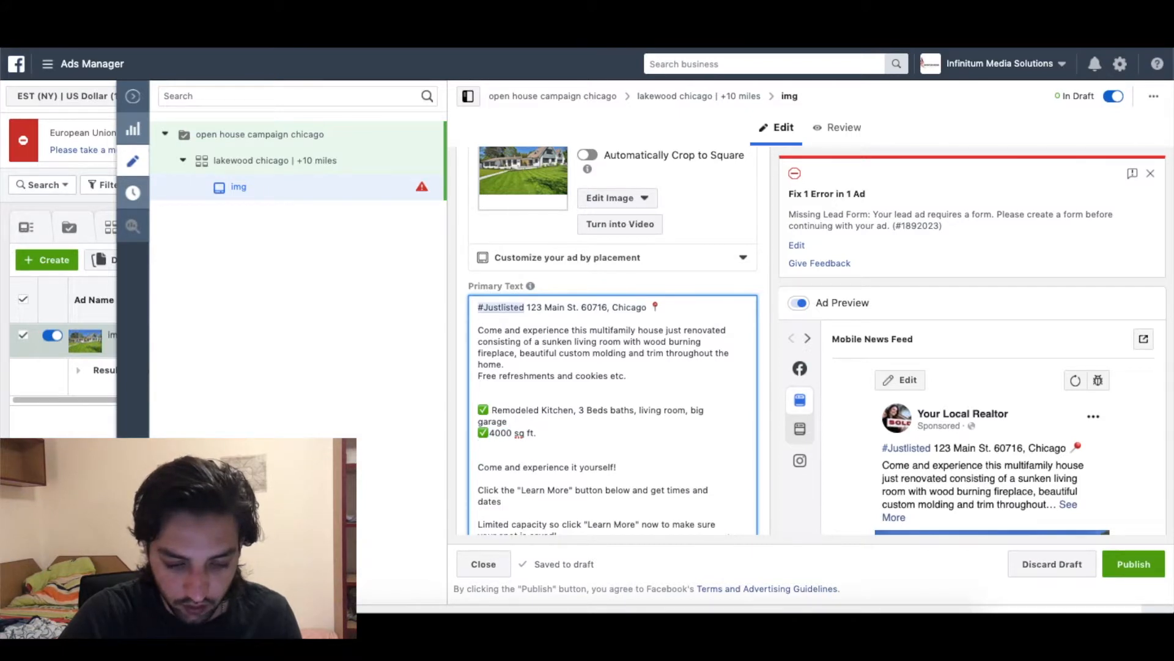
text(✅4000 sq ft.)
drag(537, 445, 490, 443)
text(1.2M)
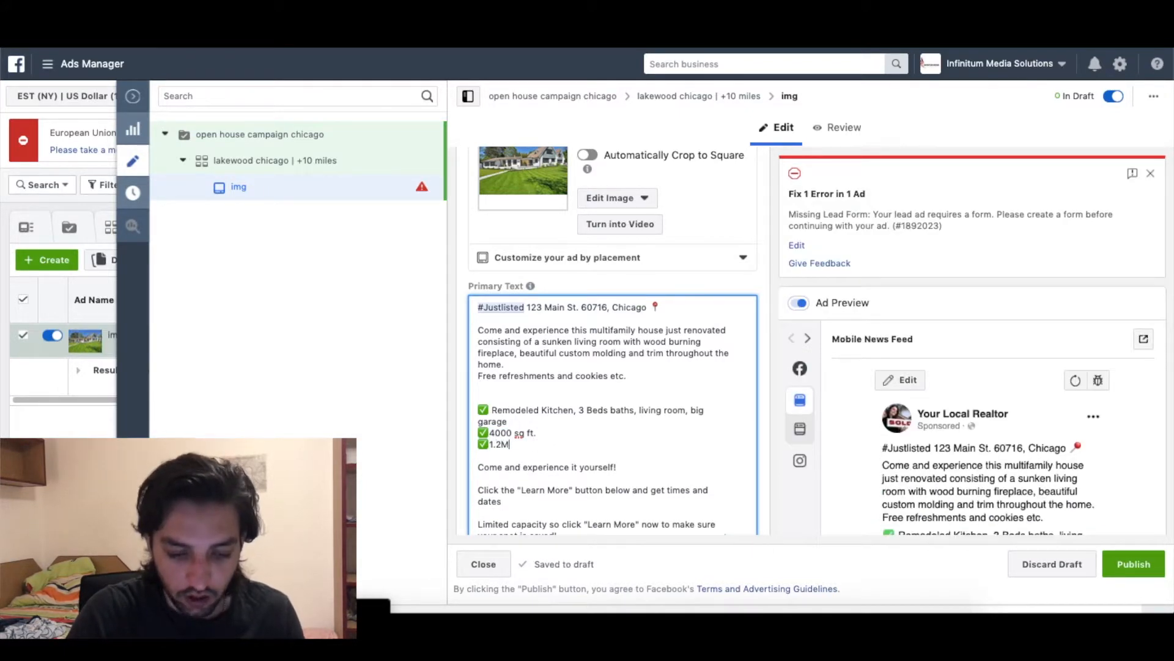
text(illion)
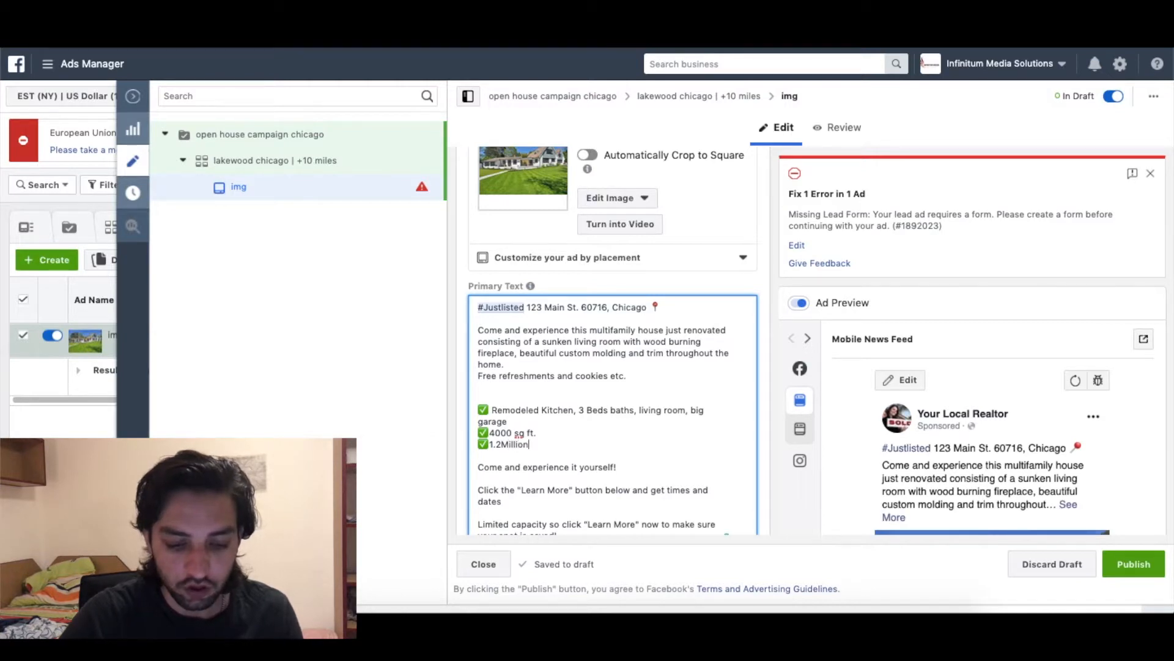
click(503, 444)
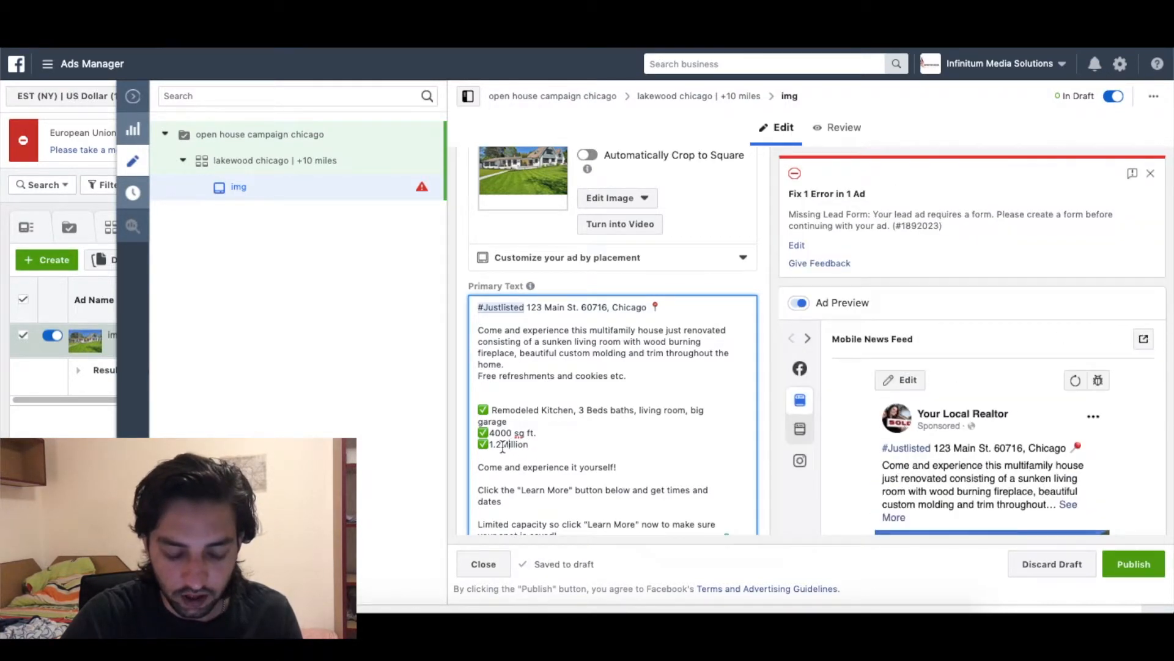
click(587, 447)
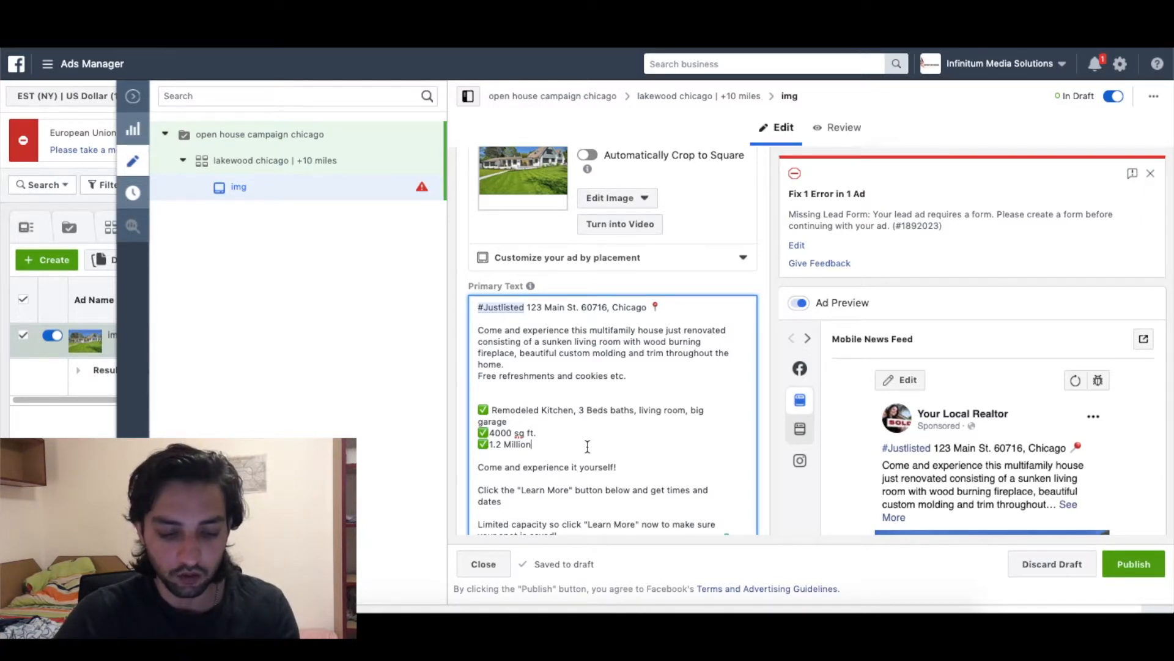
Delete the blank line above 'Remodeled Kitchen'.
click(548, 448)
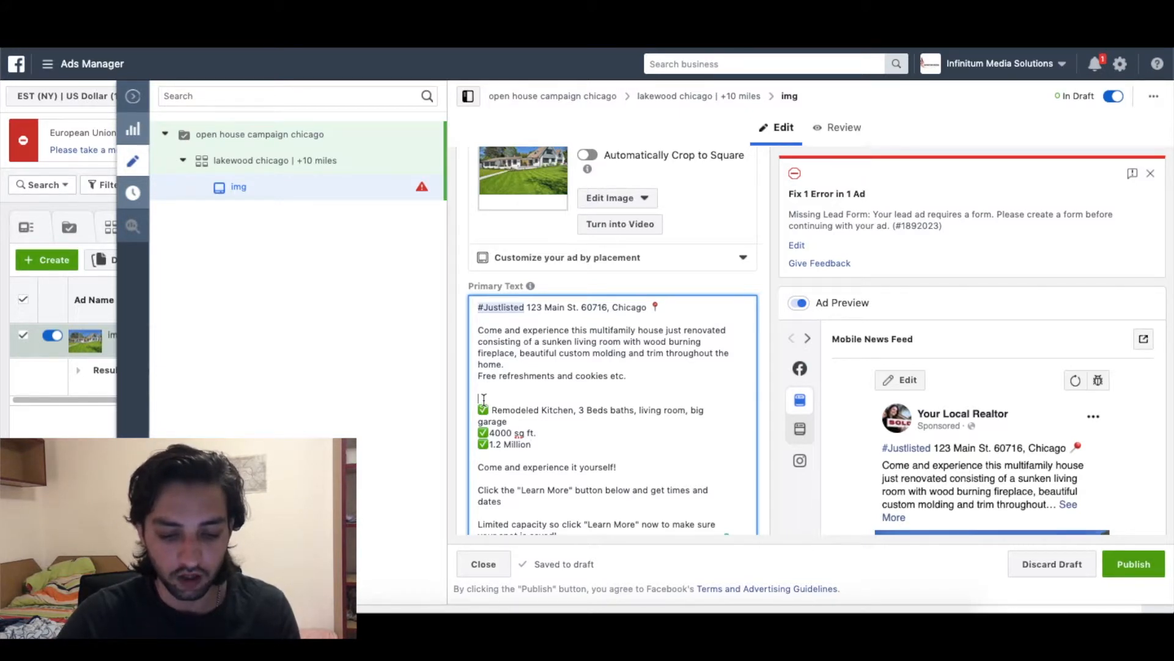
key(BackSpace)
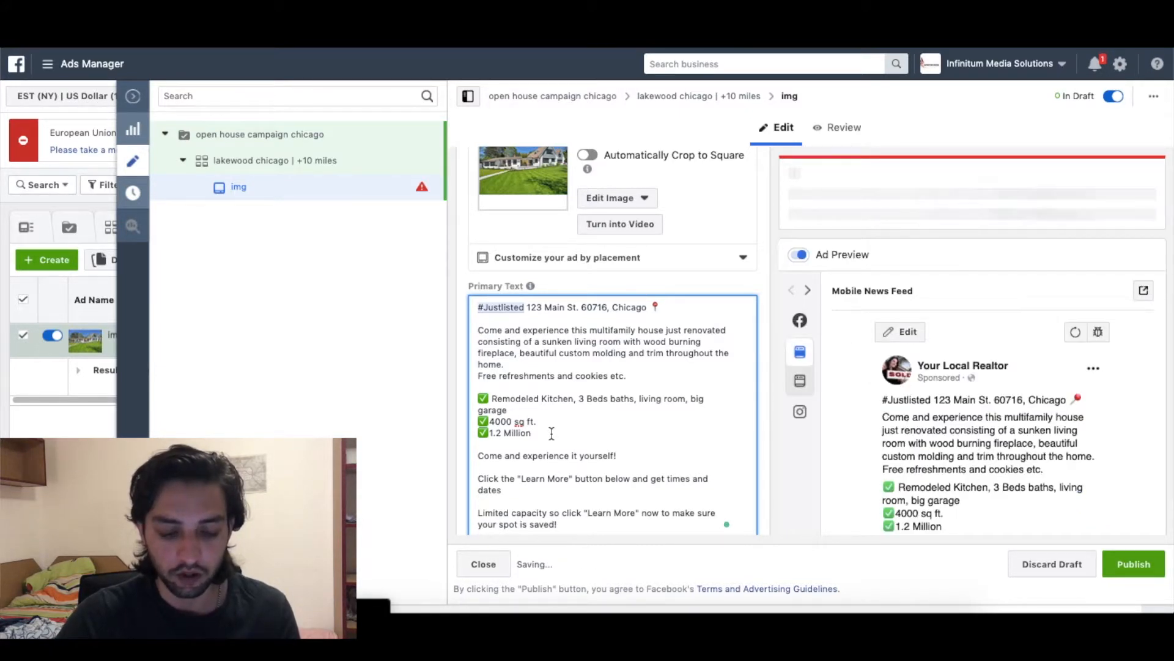
scroll(551, 434, down, 1)
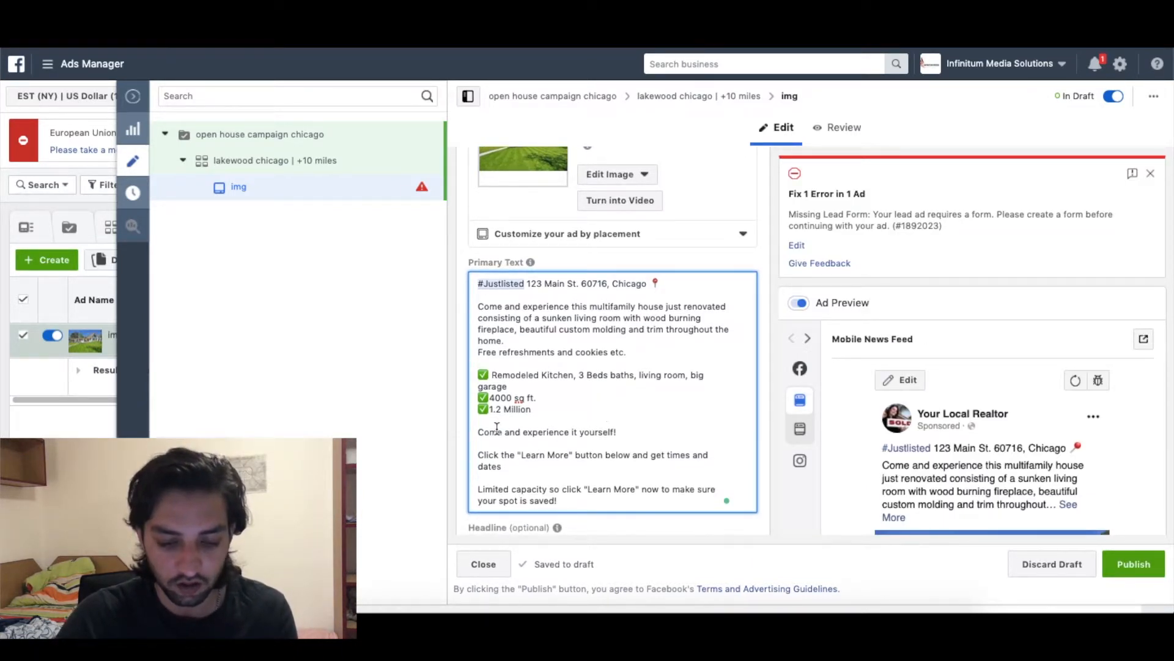
scroll(545, 436, down, 1)
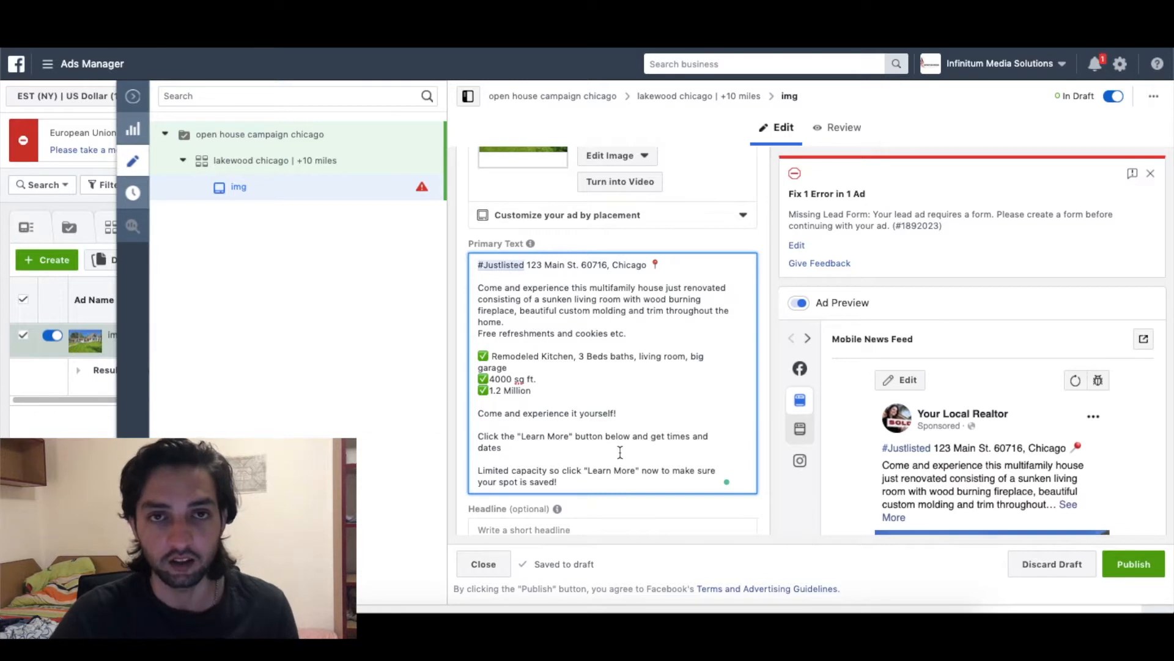
scroll(619, 452, down, 1)
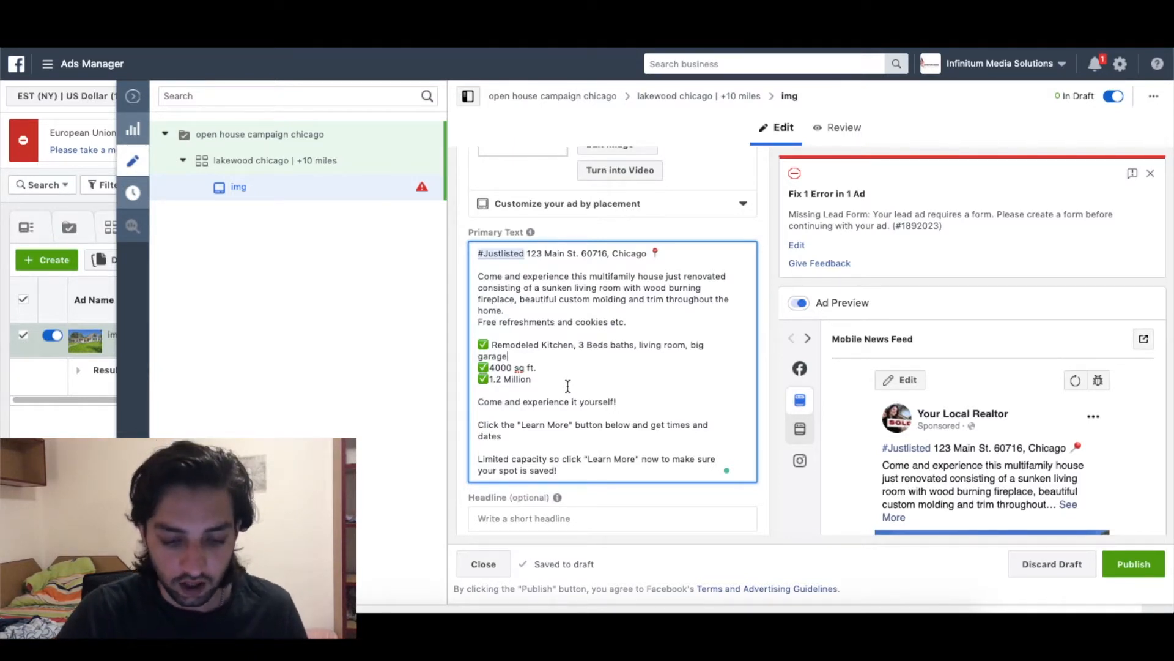
scroll(568, 386, down, 2)
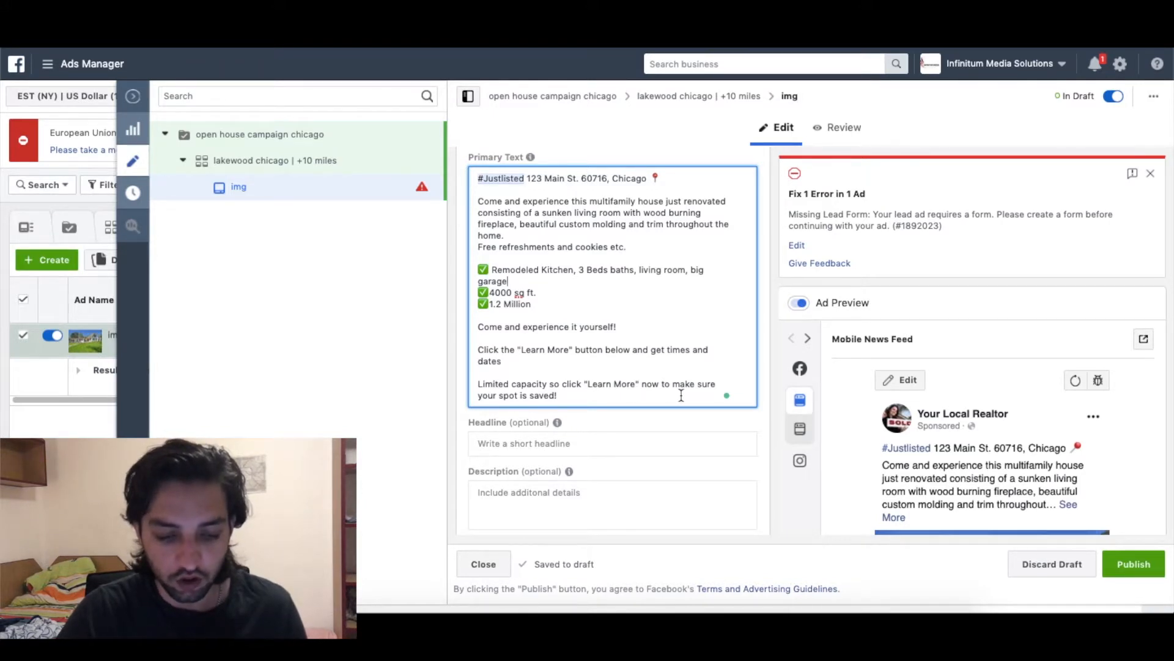
Enter the headline 'Save your spot. Dont miss out on this beauty'.
scroll(646, 402, down, 2)
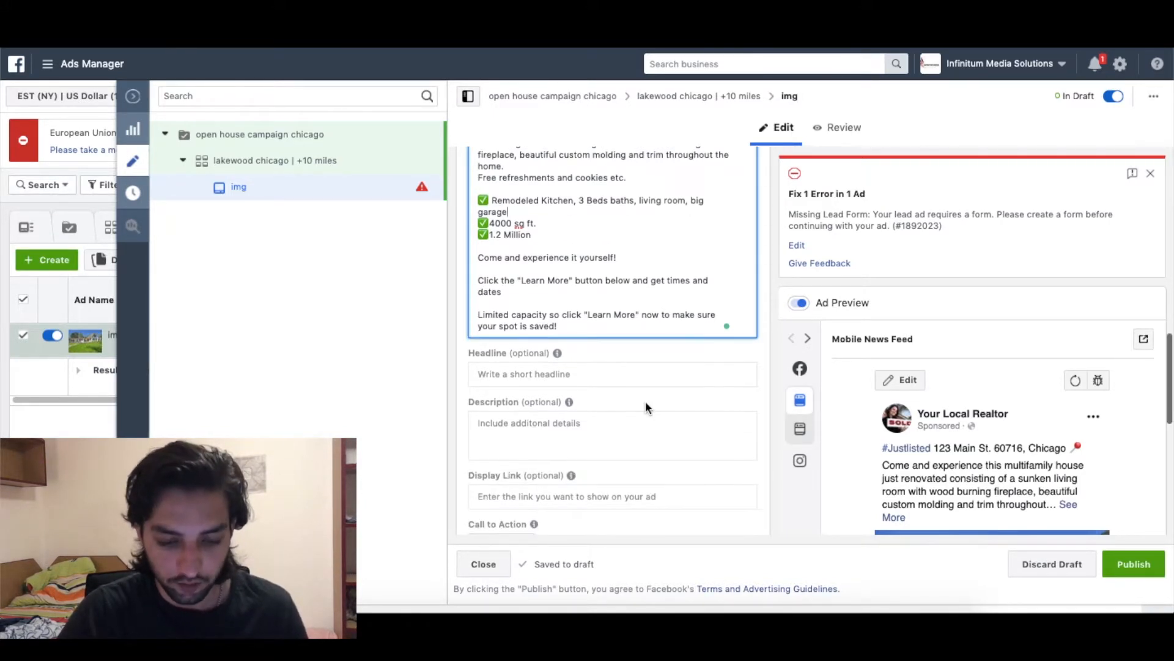
click(523, 380)
text(S)
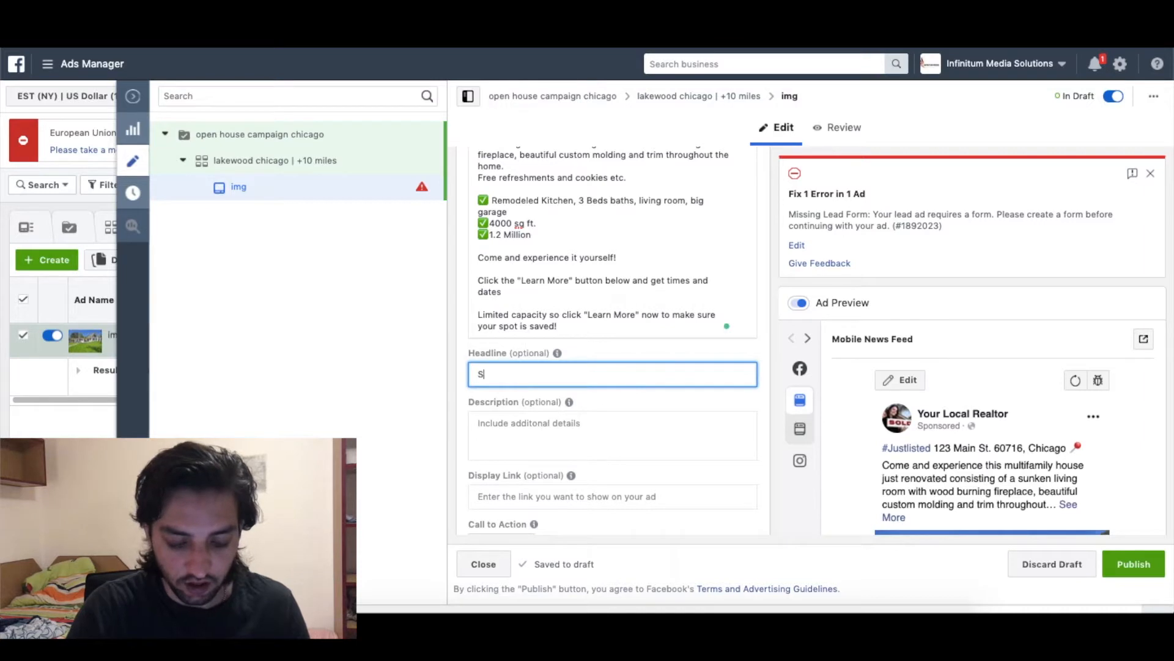
text(ave your spo)
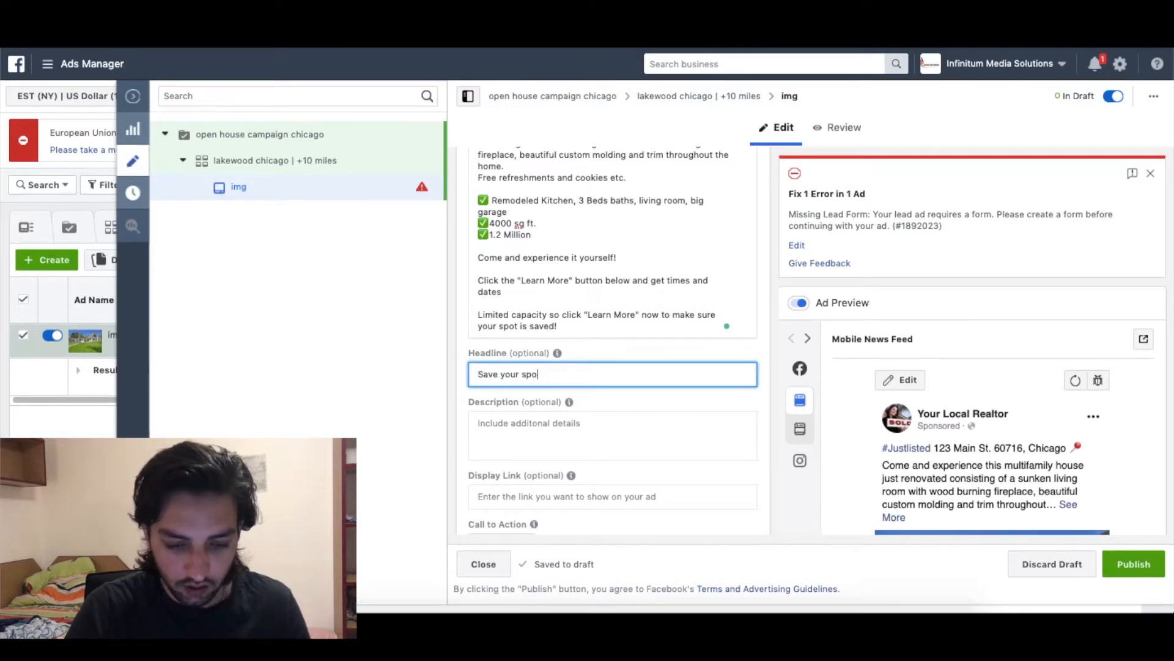
text(t. Dont miss ou)
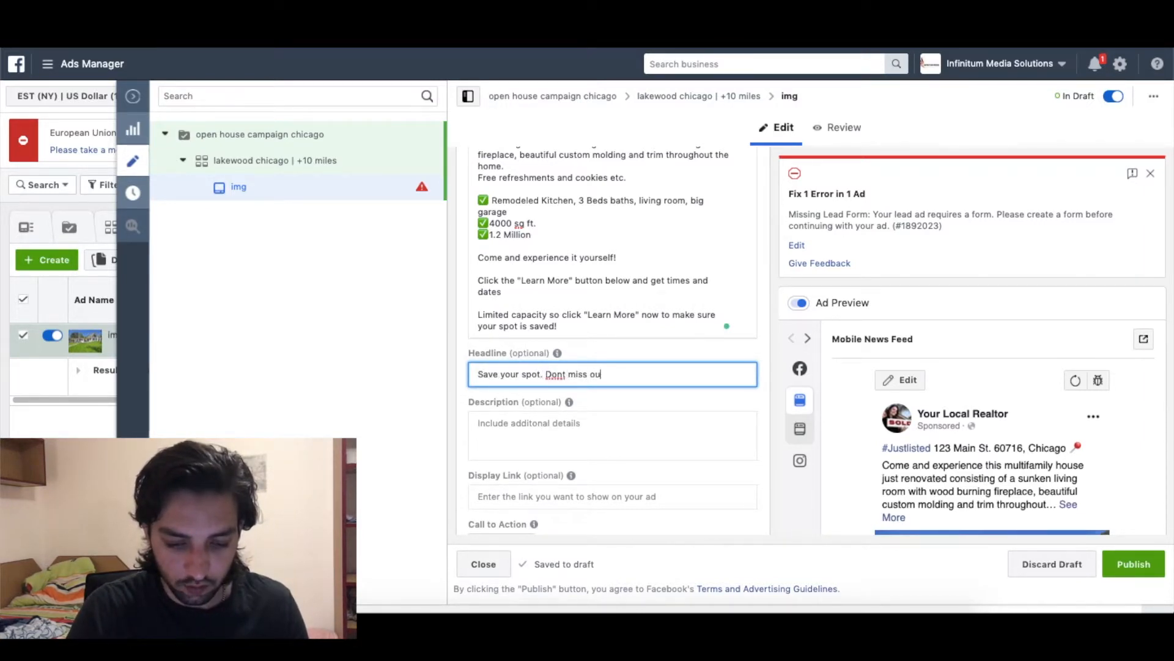
text(t on this beauty)
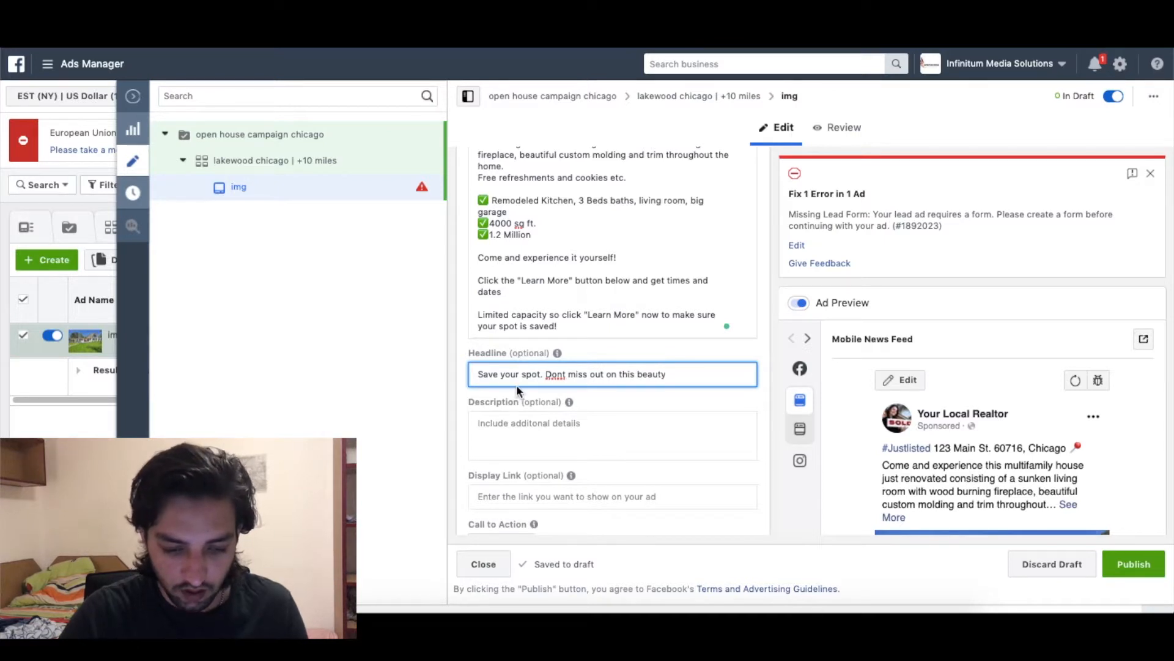
scroll(574, 397, down, 2)
Type the description '3beds, 2 baths, big garage. Click learn more'.
click(558, 358)
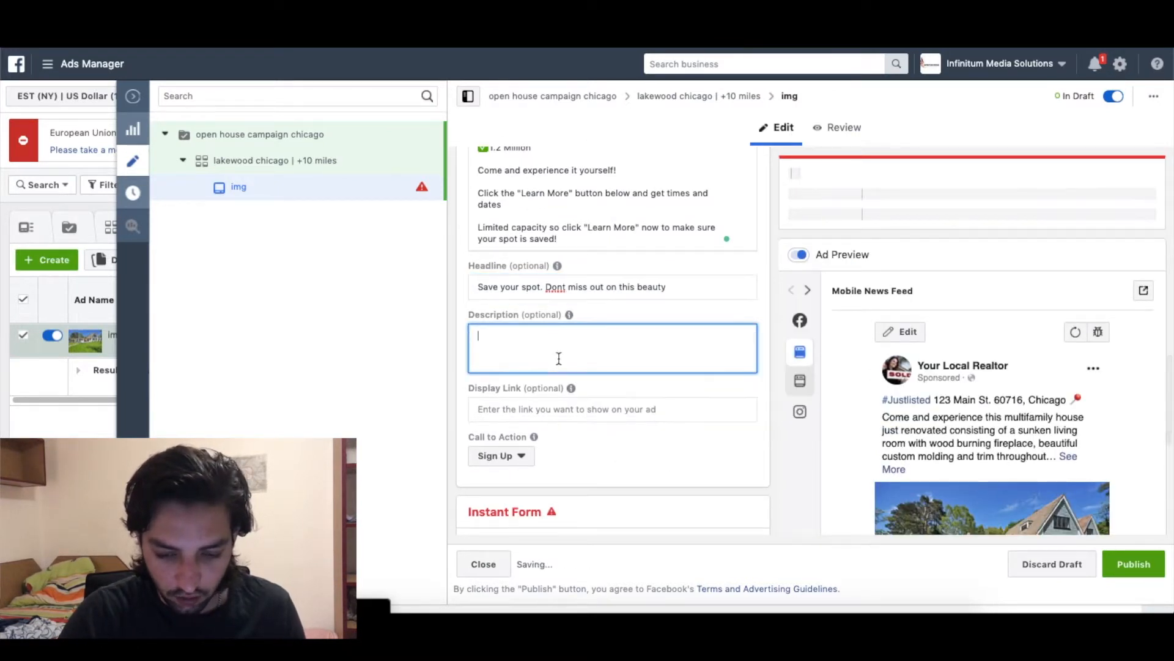
scroll(648, 387, down, 1)
scroll(650, 390, down, 1)
scroll(869, 412, down, 3)
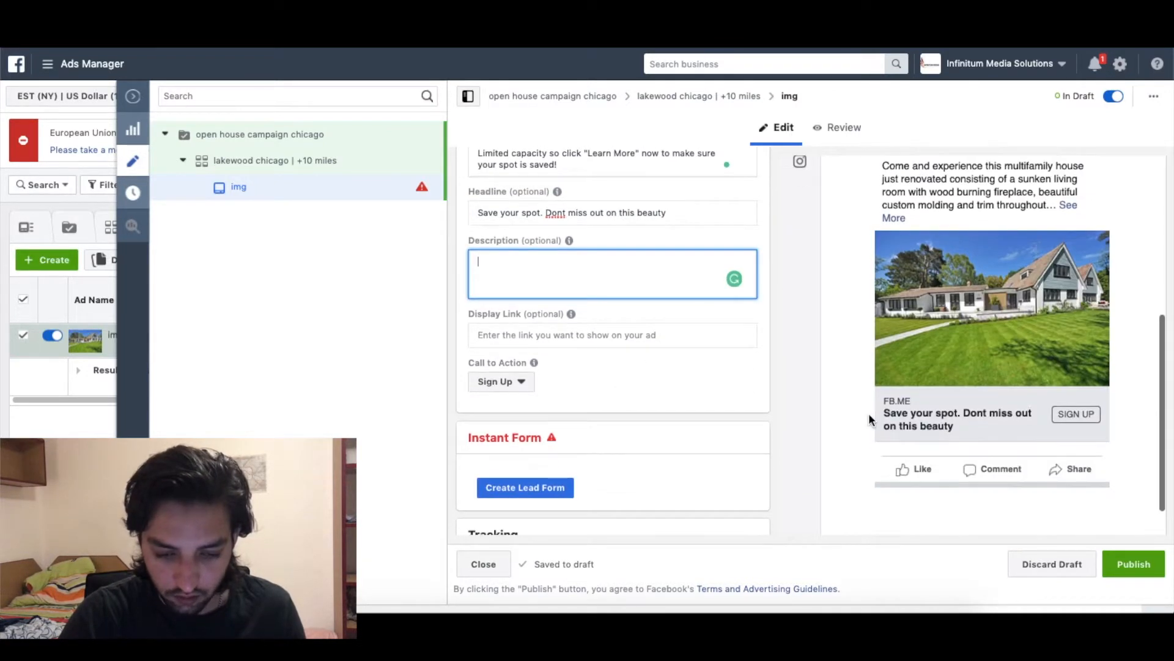
scroll(714, 330, up, 1)
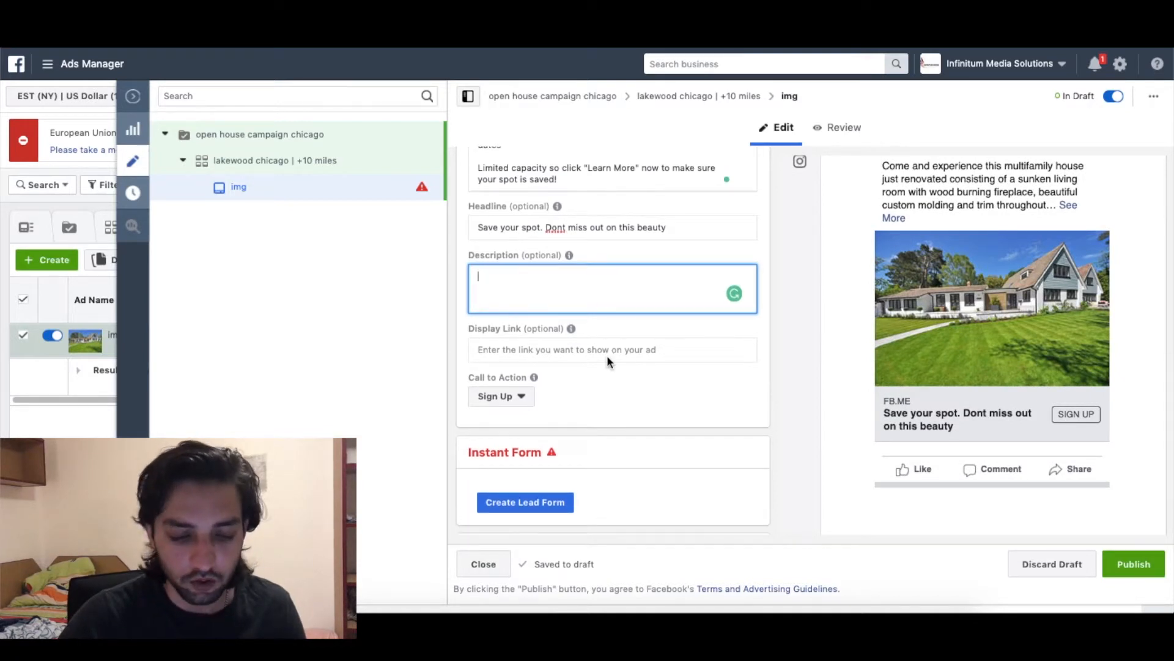
text(3bedsm)
key(BackSpace)
text(, )
text(2 baths,)
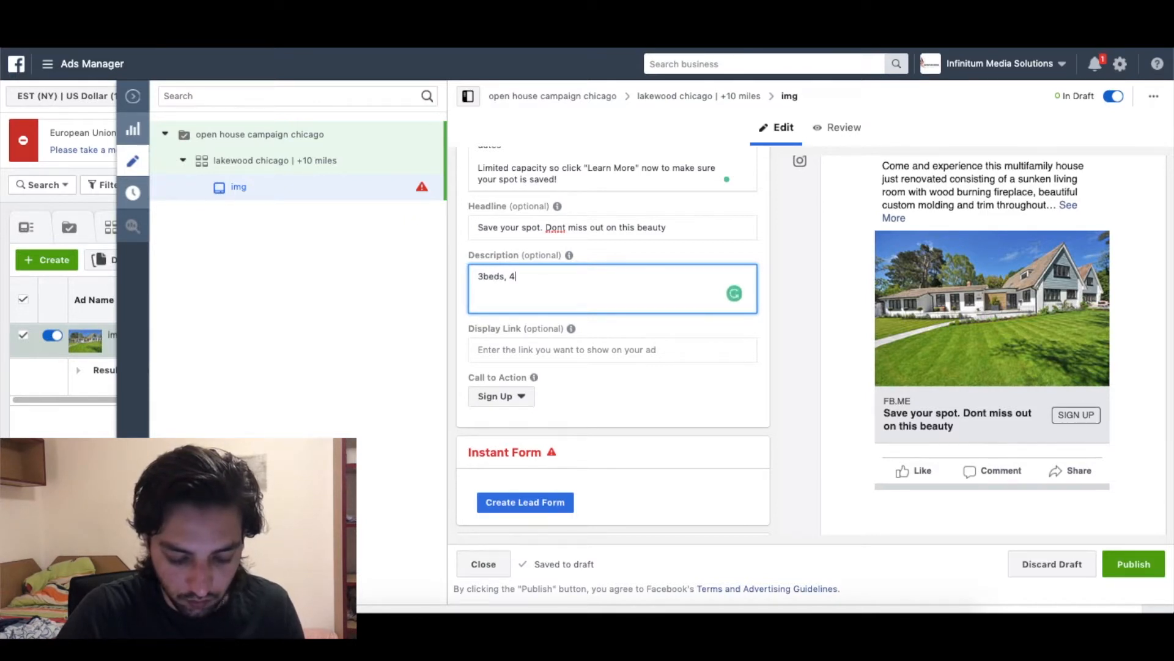
text( big garage)
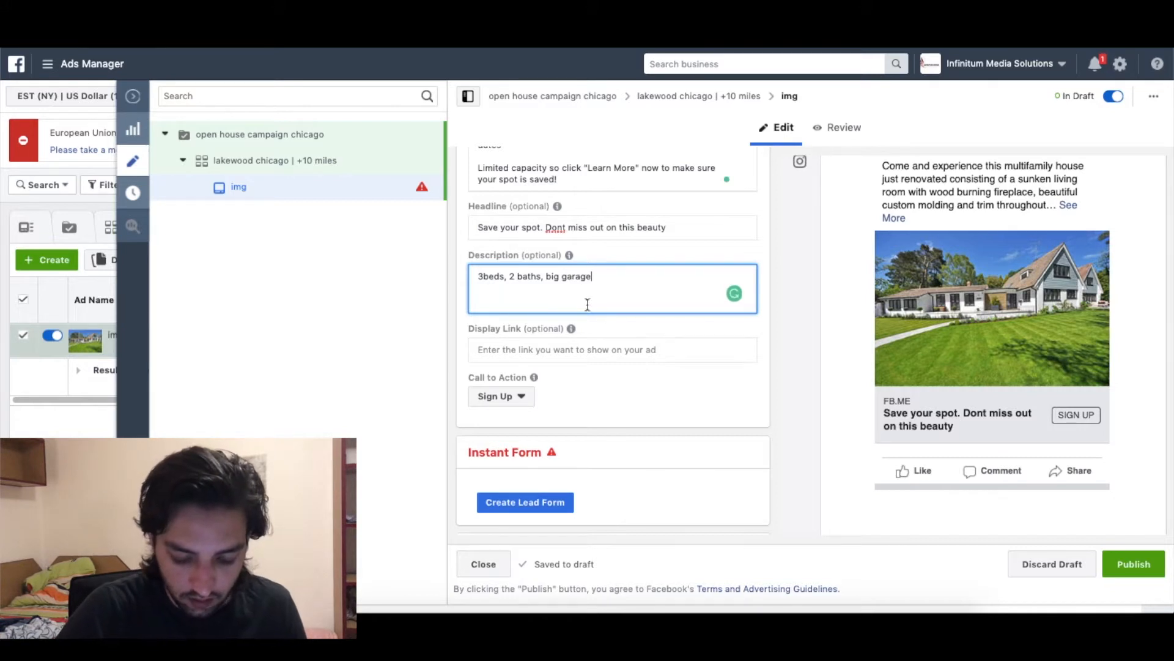
text(. Click learn more)
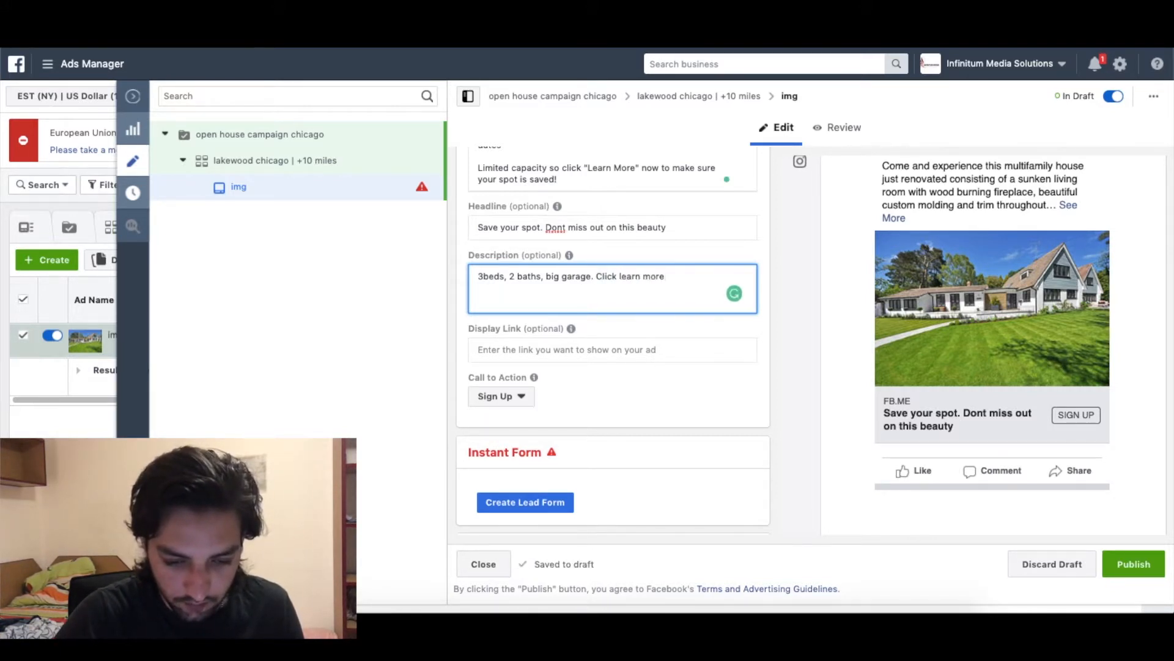
Append '. Click learn more now' to the headline and trim the description to '3beds, 2 baths, big garage'.
click(681, 227)
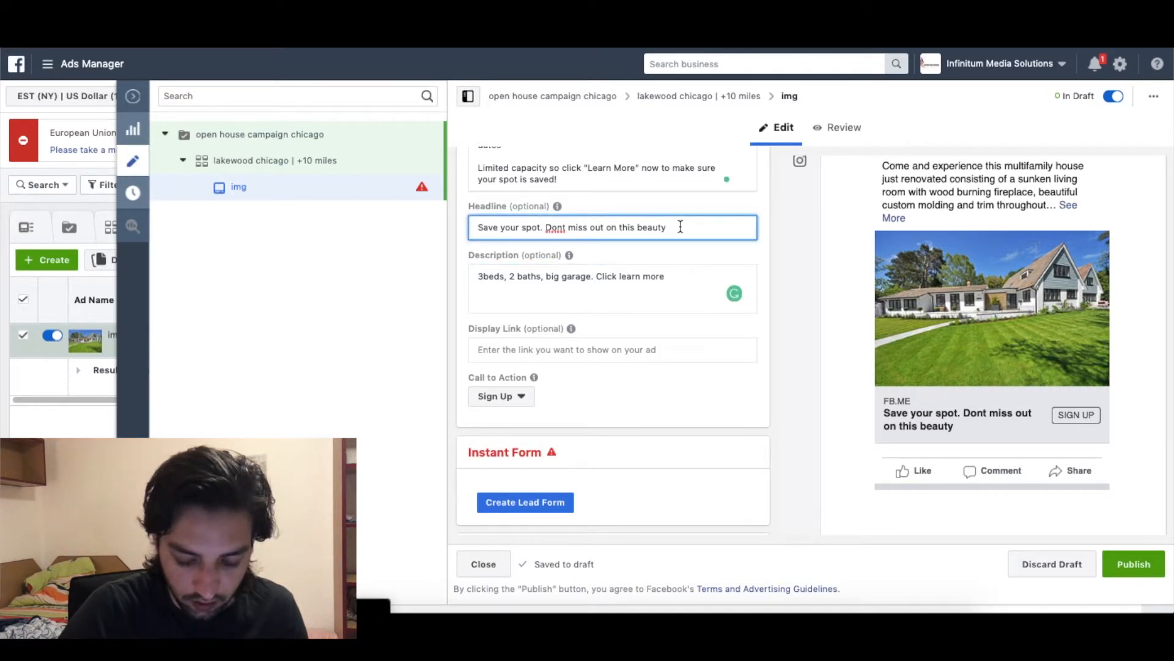
text(. Click learn)
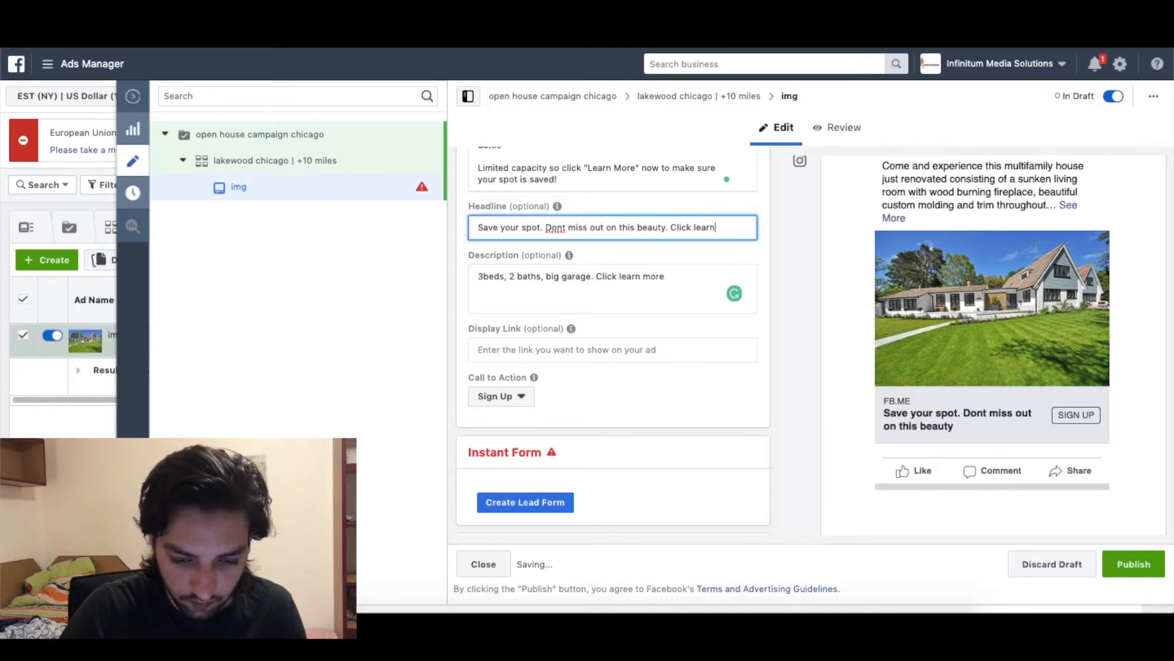
text( more now)
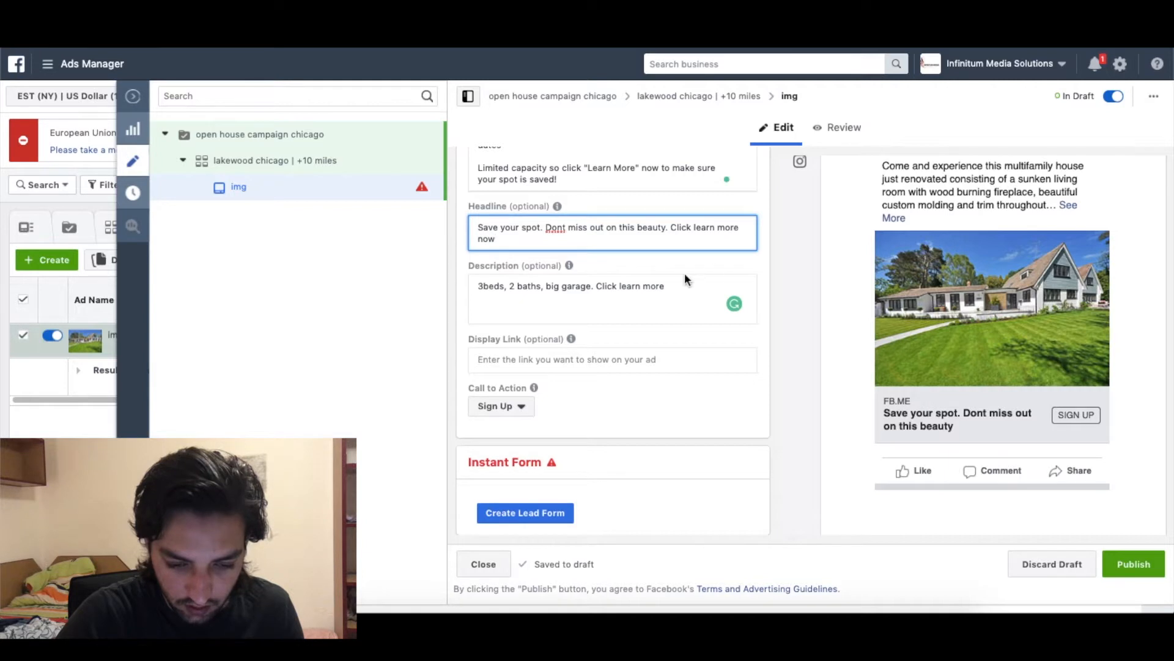
drag(592, 285, 672, 286)
key(BackSpace)
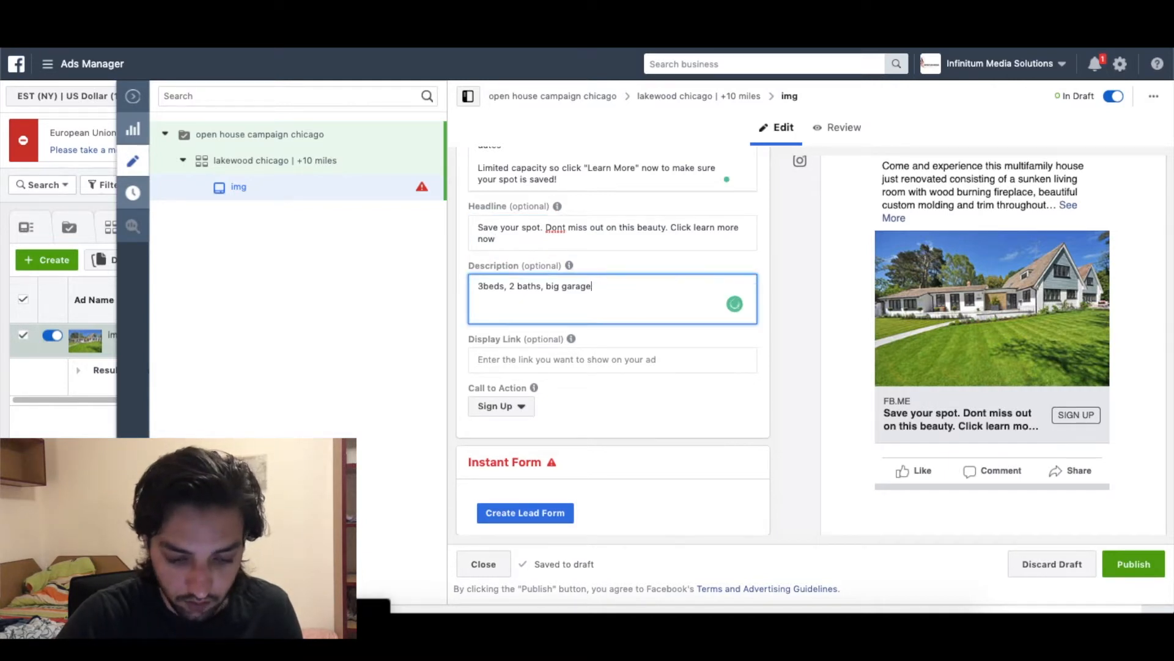
click(521, 406)
scroll(526, 406, down, 3)
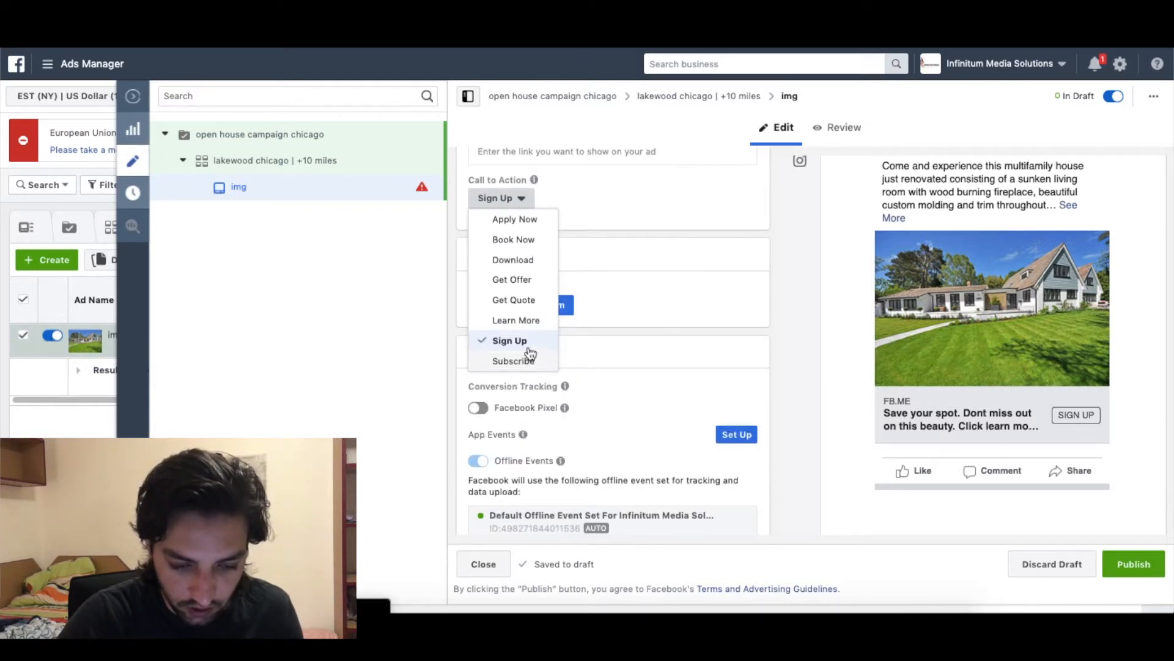
Switch the ad's call to action to Learn More and check it in the preview.
click(518, 320)
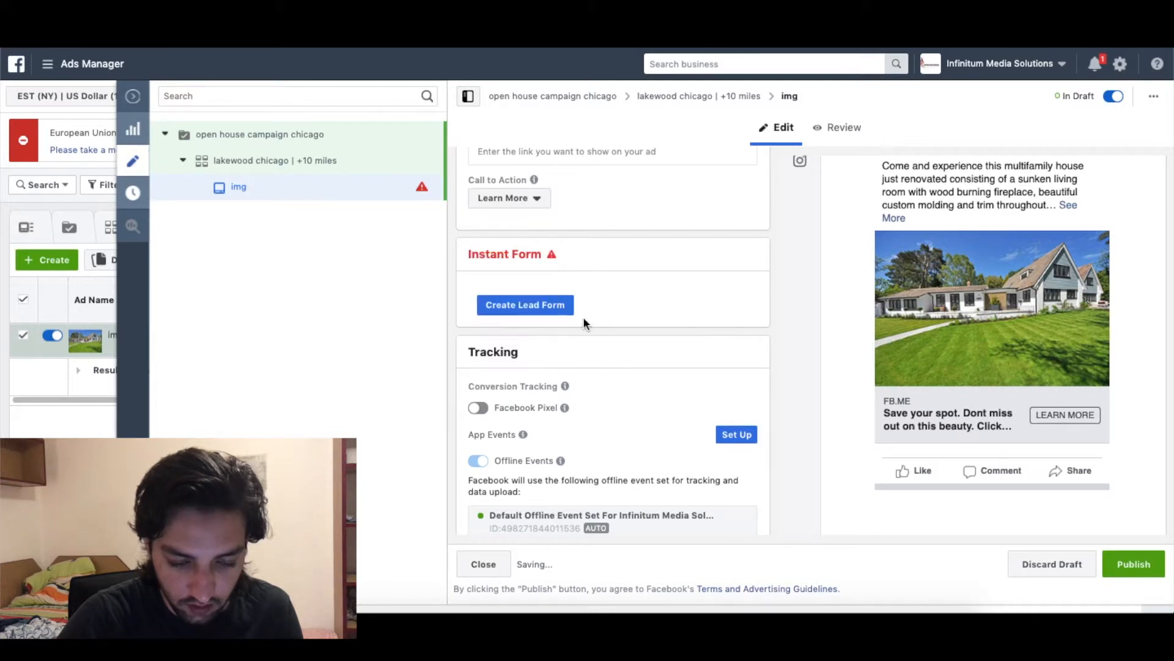
scroll(588, 275, up, 2)
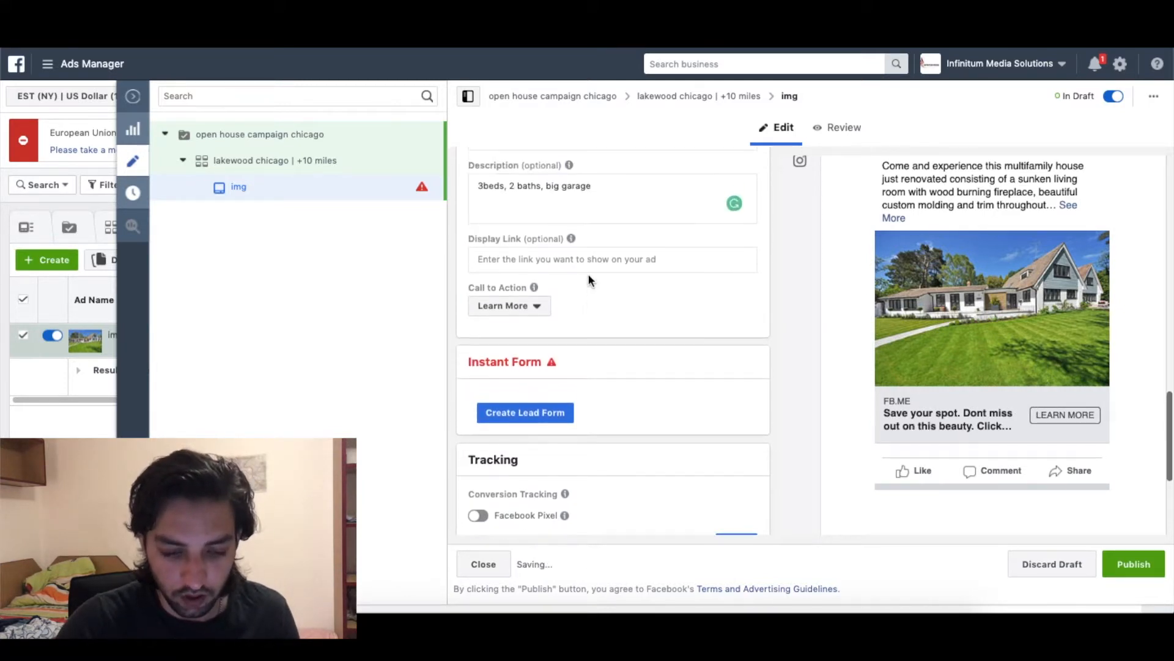
scroll(691, 317, up, 5)
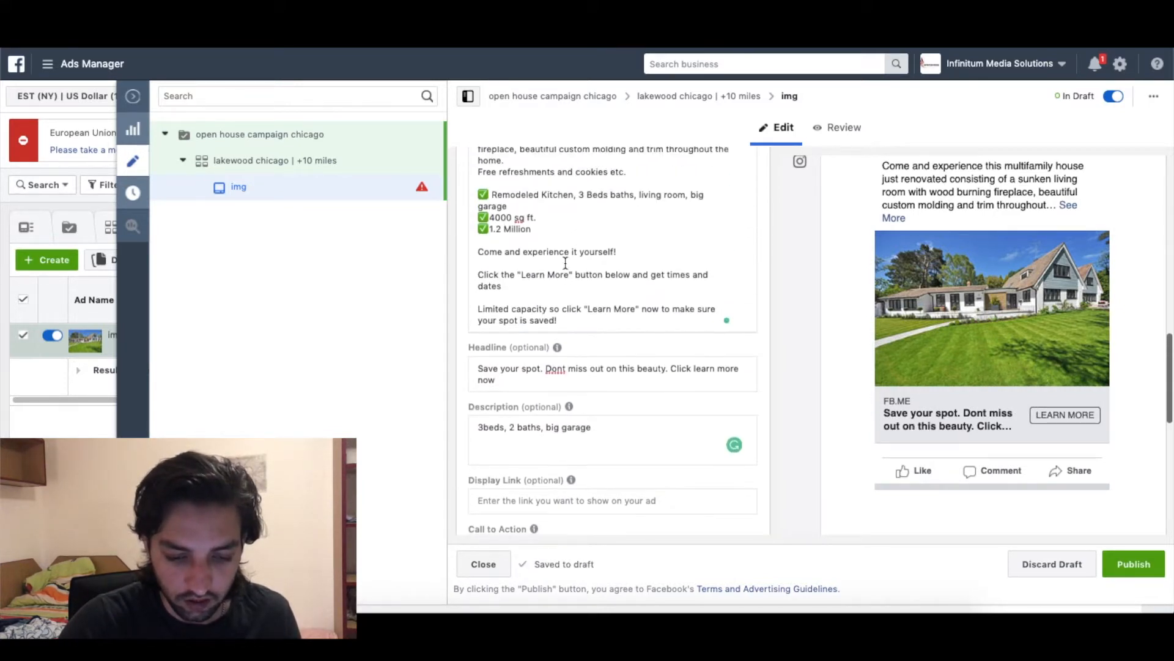
scroll(598, 308, down, 5)
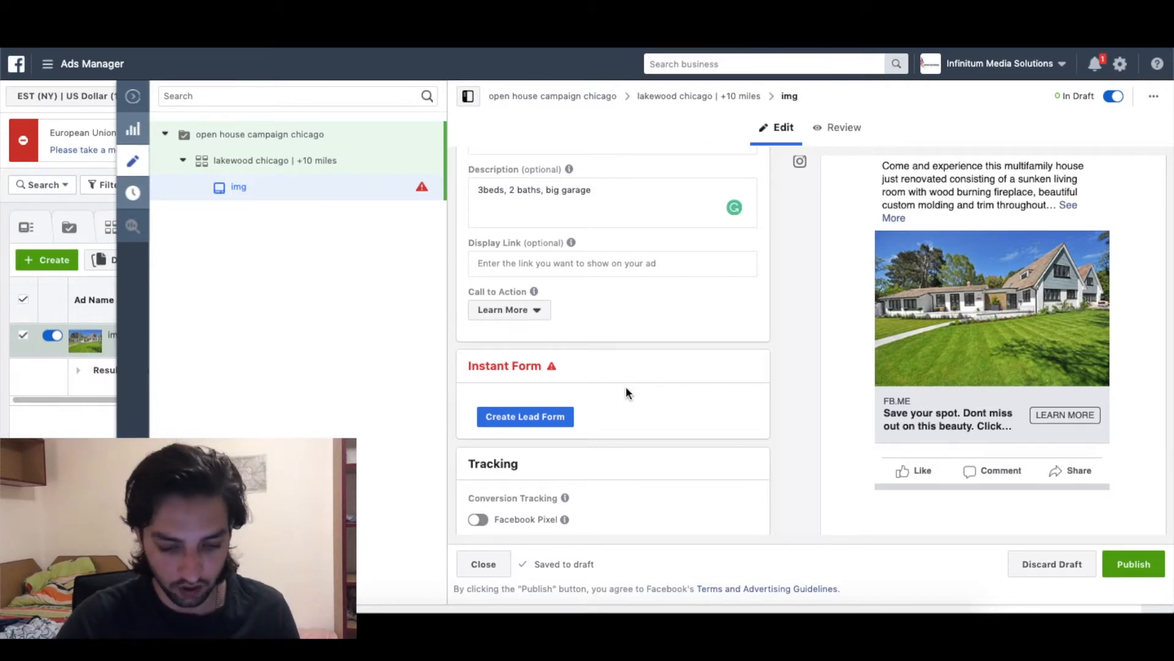
Create a new lead form and rename it 'open house chicago'.
click(534, 418)
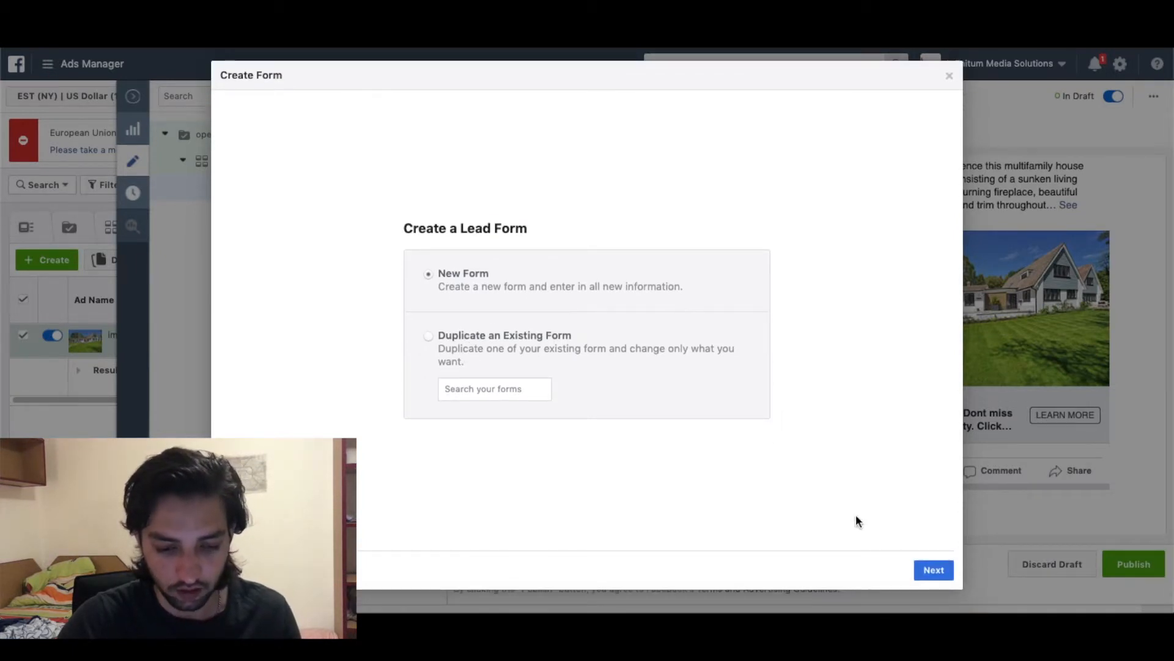
click(934, 571)
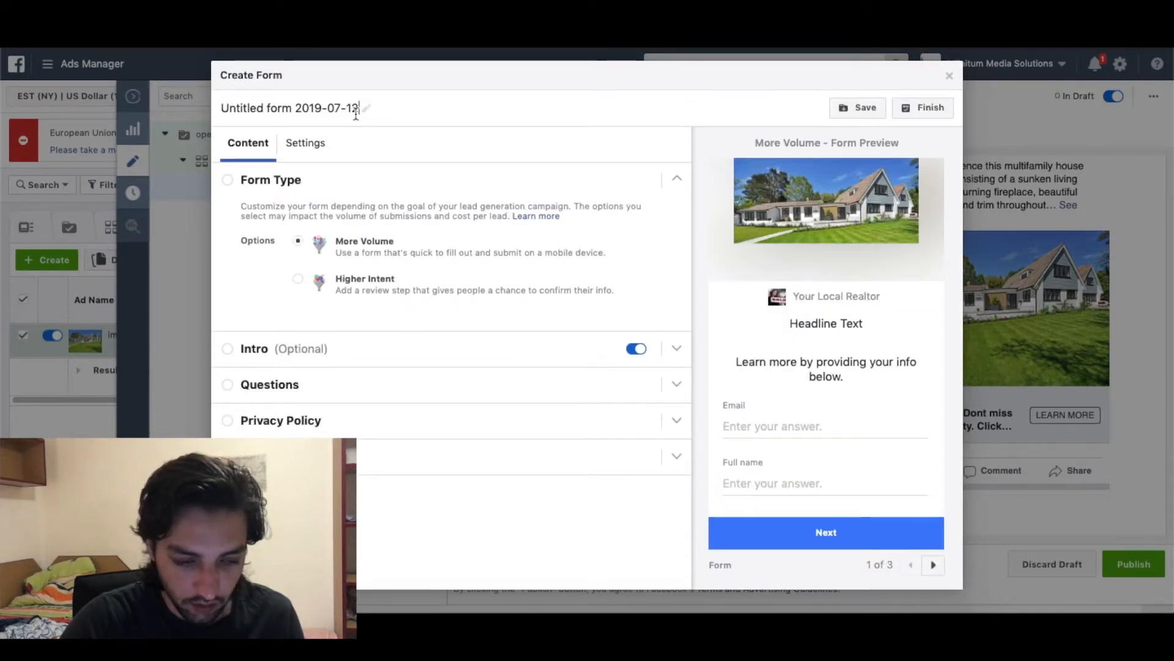
drag(293, 109, 199, 108)
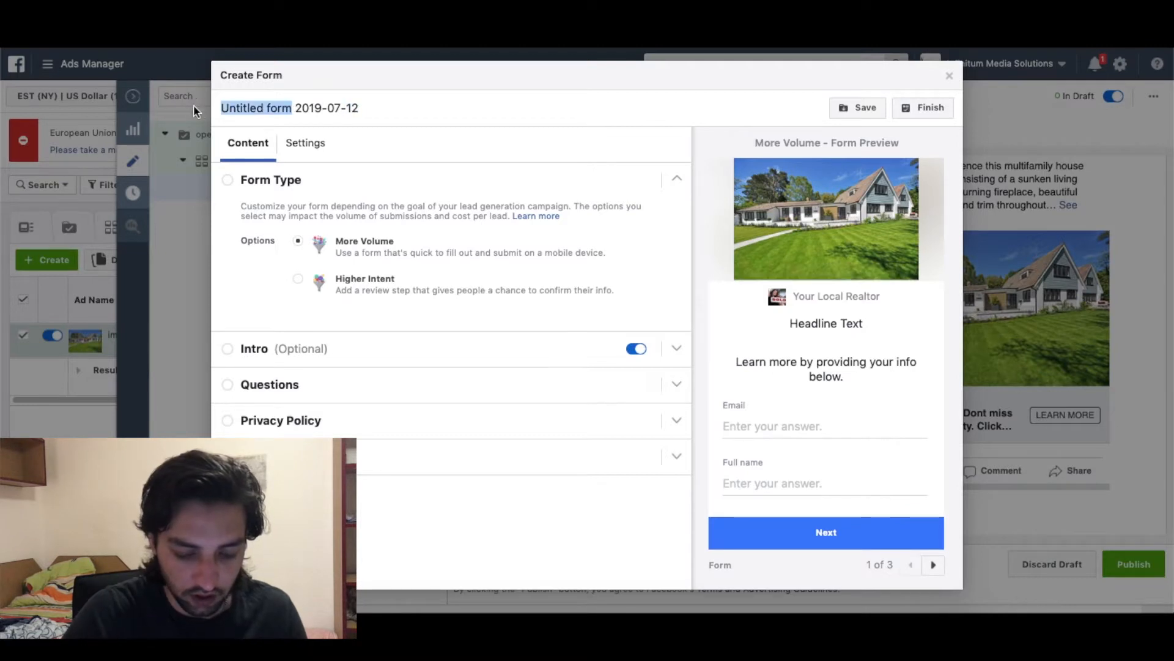
text(open house chicago)
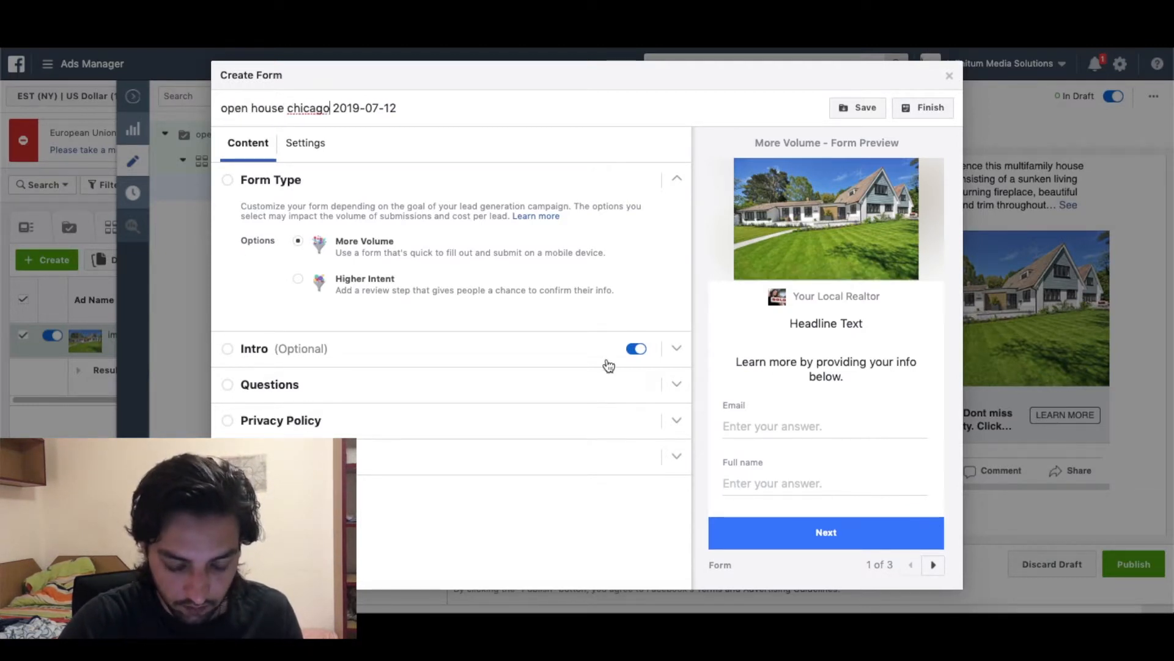
Turn off the form's intro screen and begin editing the questions headline.
click(636, 348)
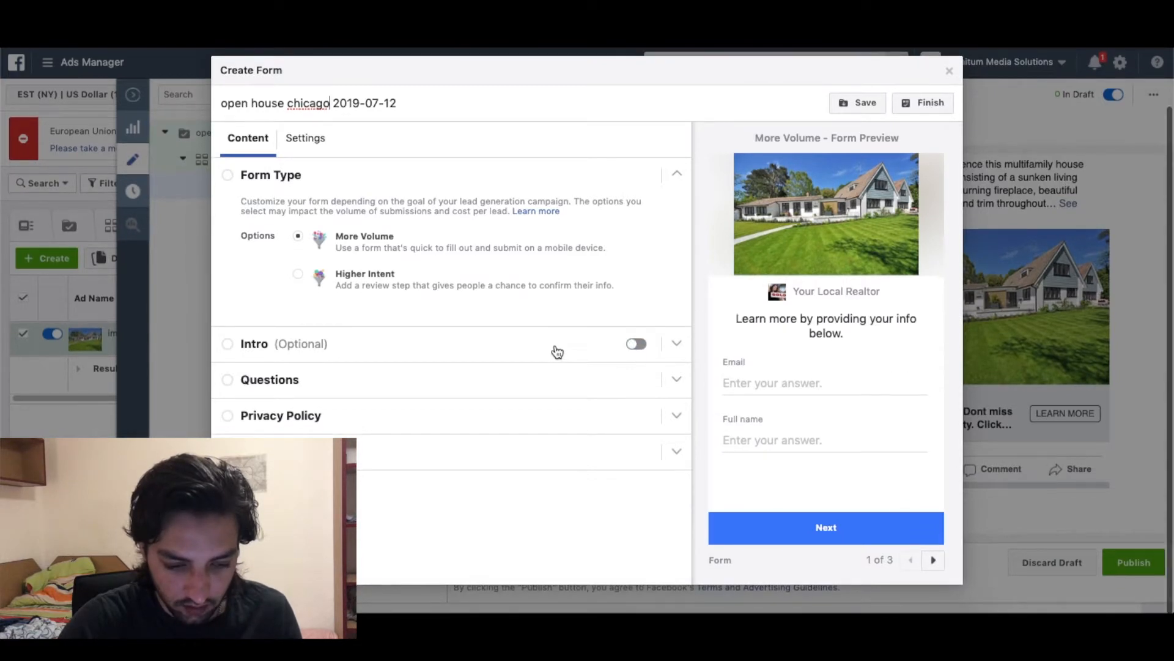
click(638, 379)
click(475, 299)
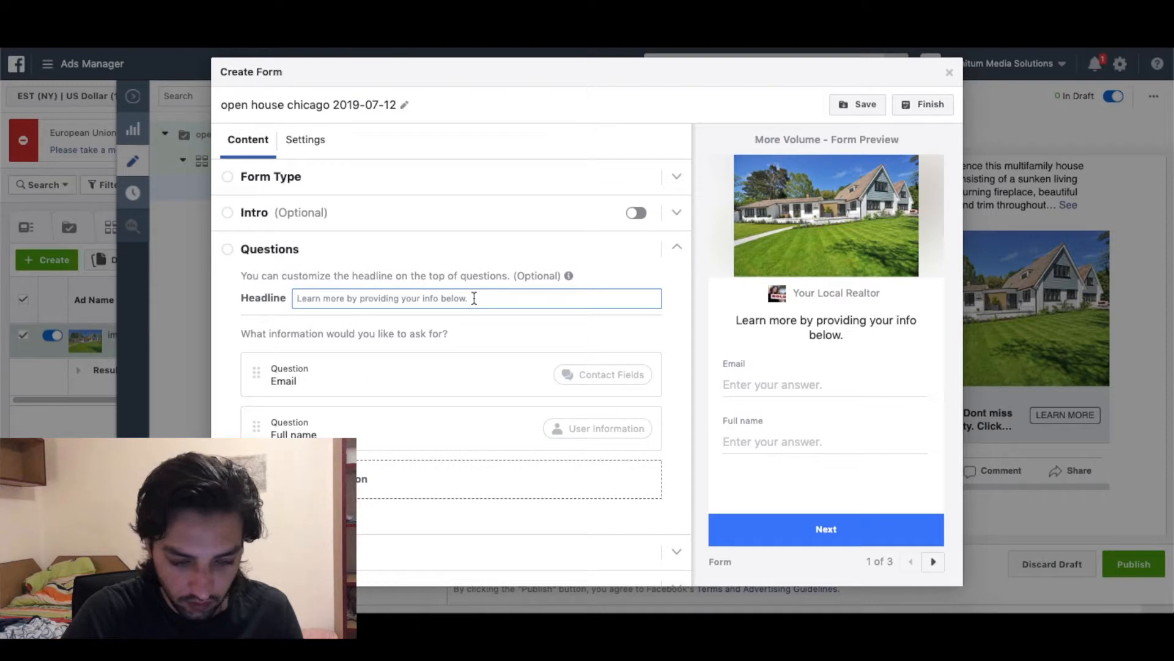
Set the questions headline to 'Enter your info below to get the dates and times for the open house'.
text(Click)
key(BackSpace)
key(BackSpace)
key(BackSpace)
key(BackSpace)
key(BackSpace)
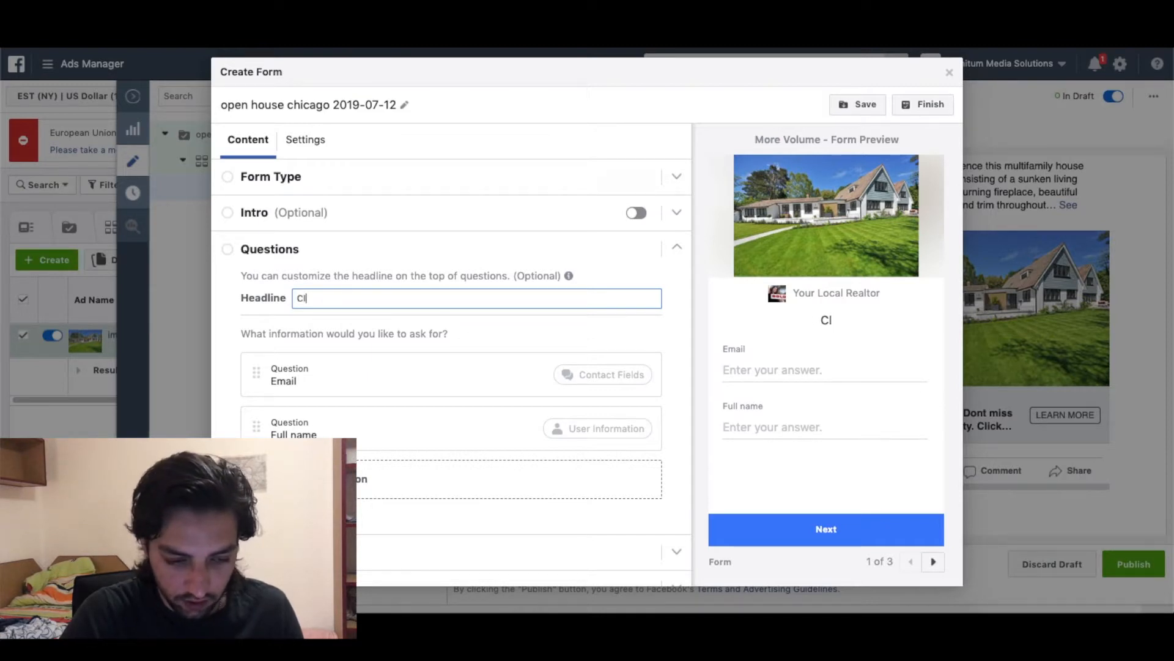
text(Enter you)
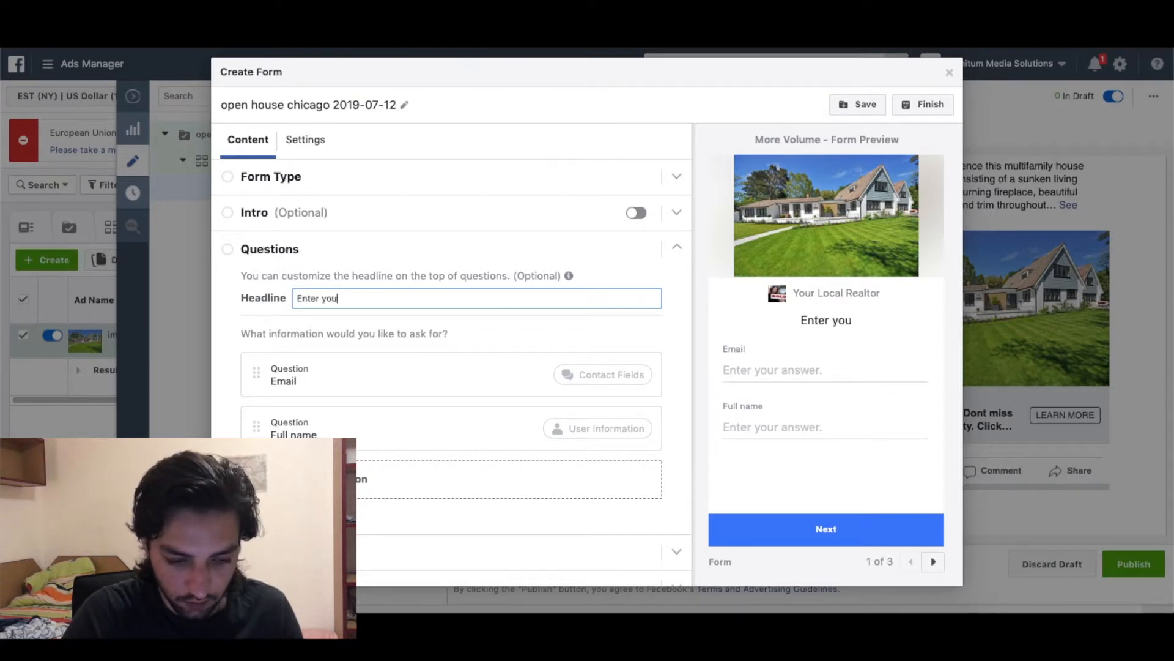
text(r info below to get t)
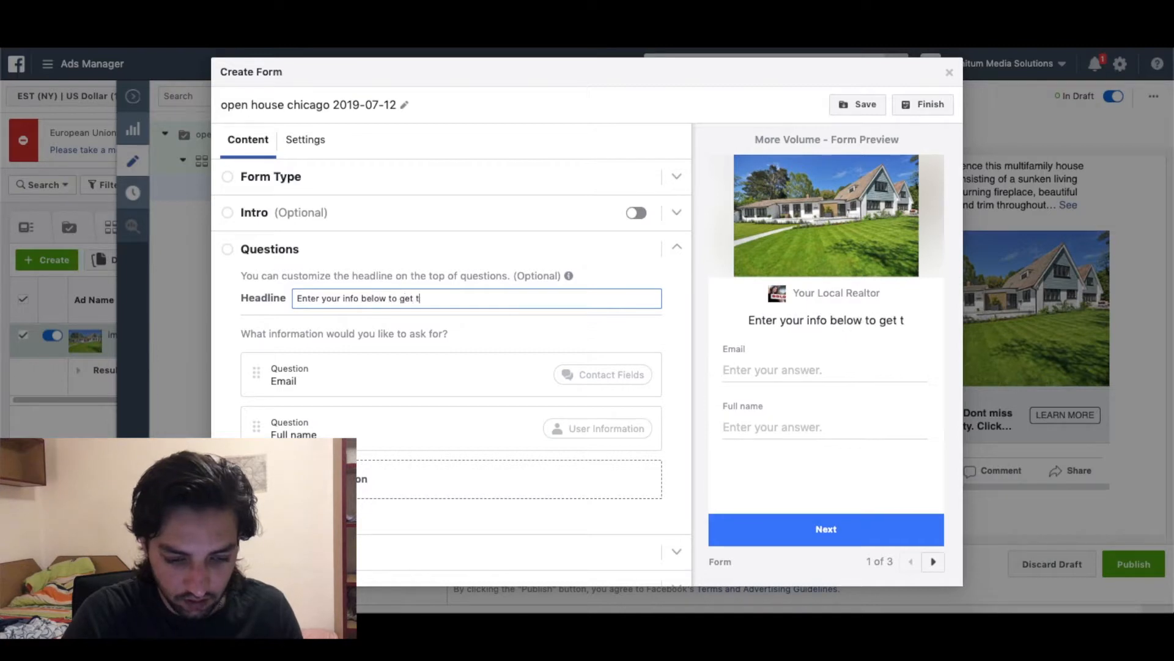
text(he dates and times for the open hous)
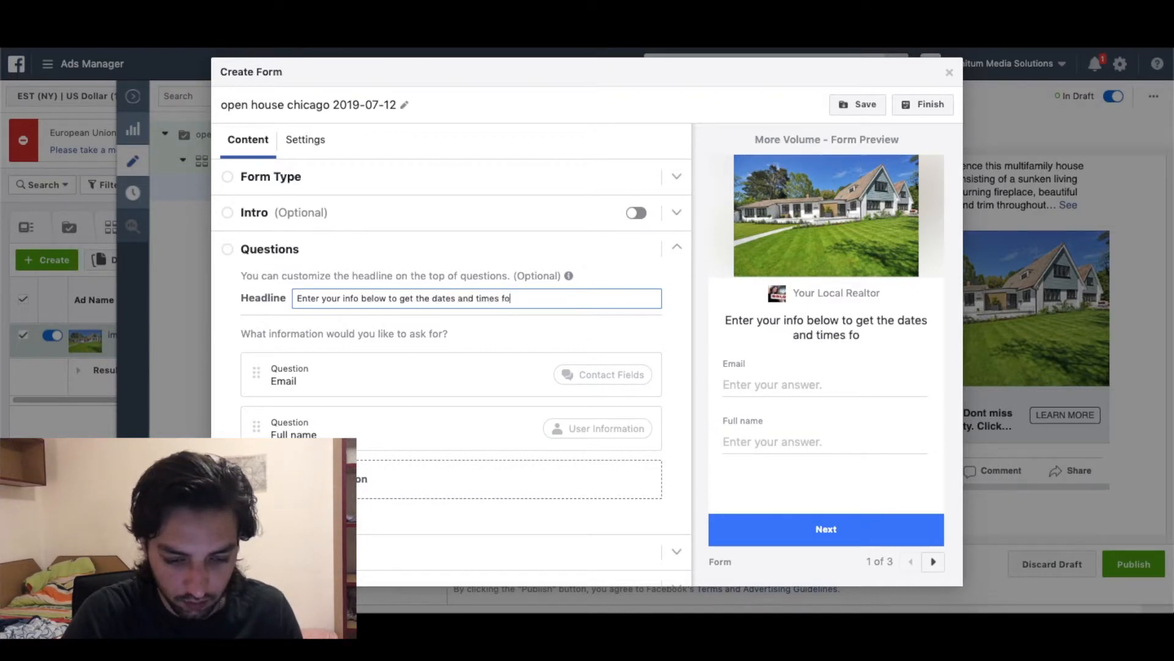
text(e)
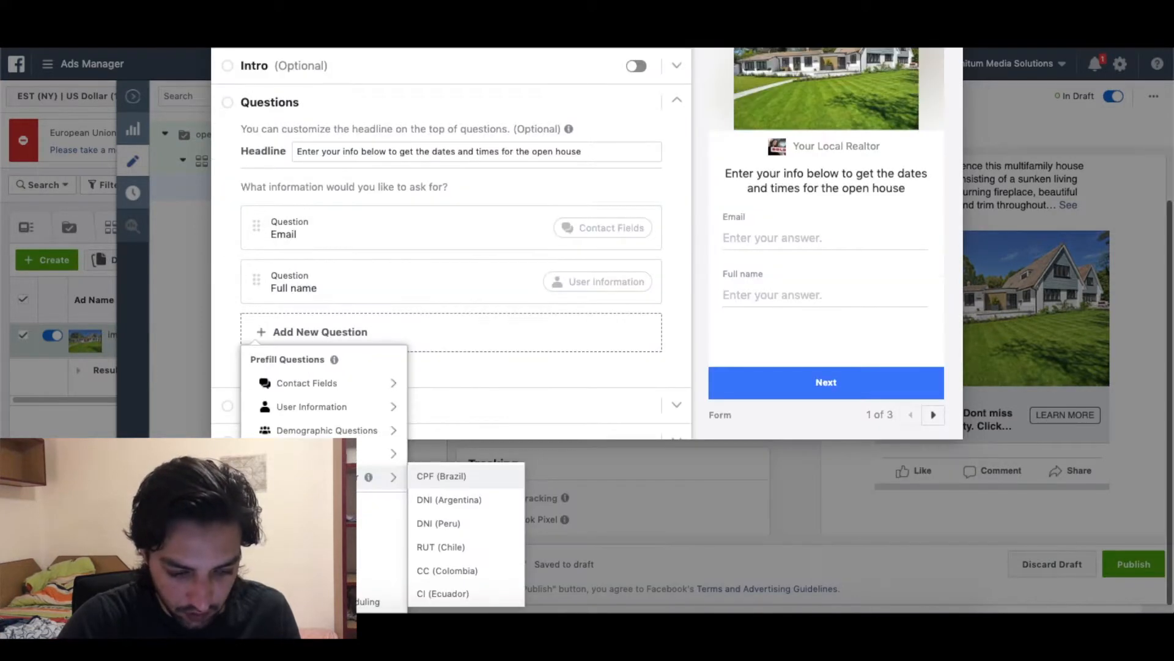
scroll(354, 395, down, 1)
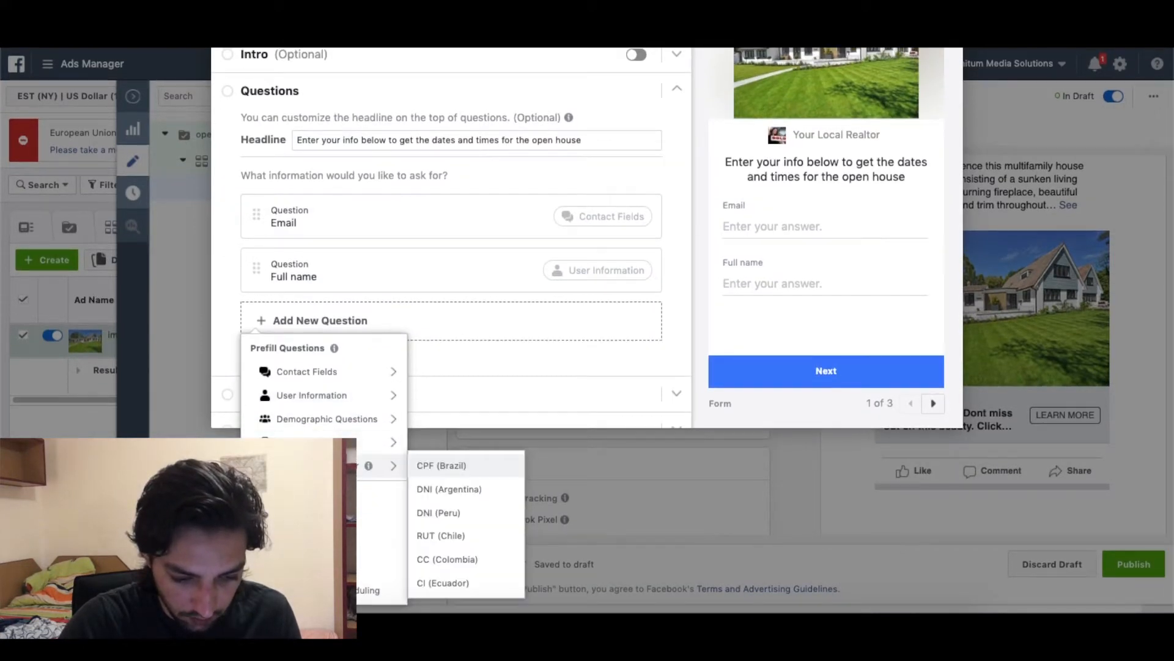
Add a Phone number question and delete the Full name question.
mouse_move(336, 396)
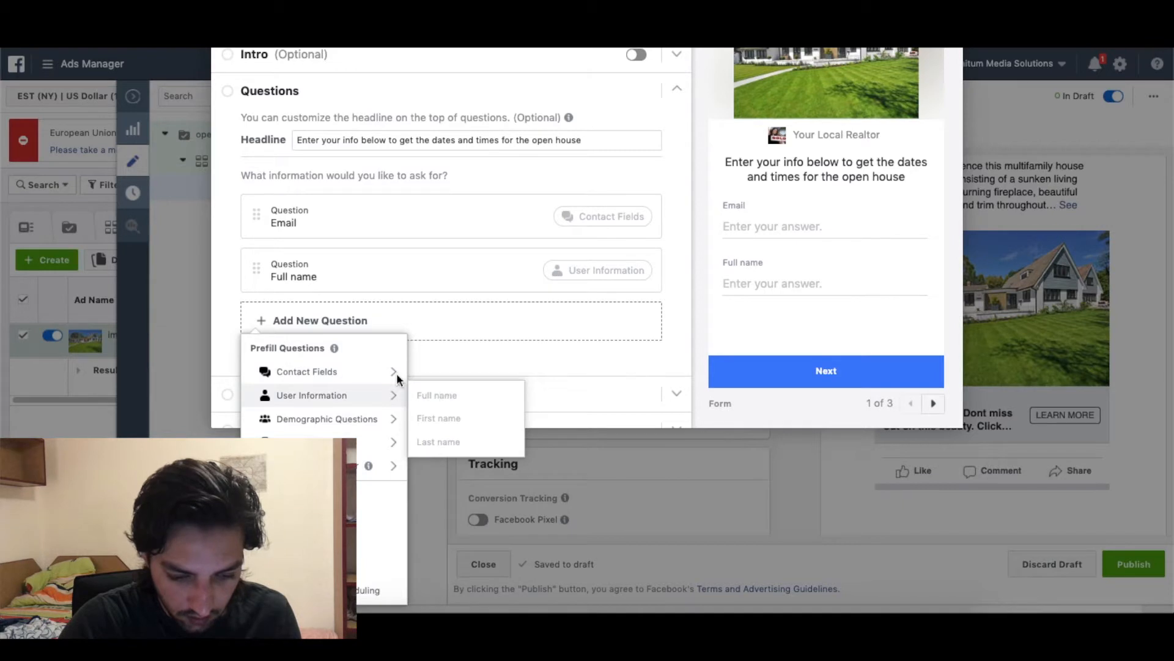
mouse_move(395, 372)
click(427, 394)
scroll(479, 362, down, 1)
click(411, 397)
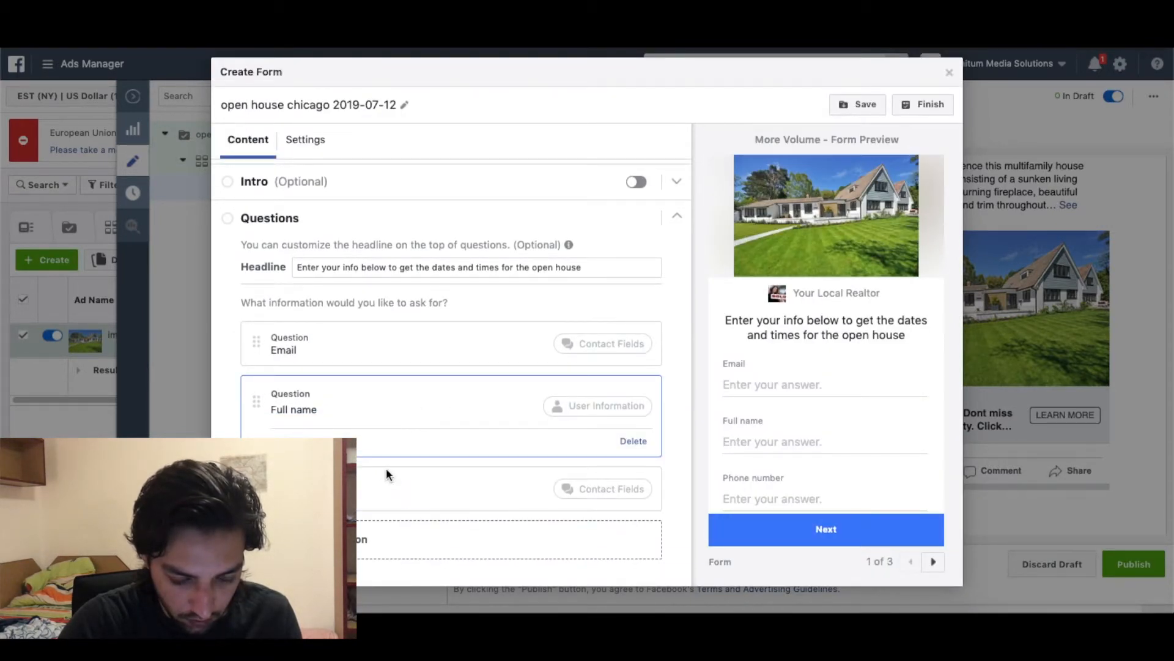
click(367, 528)
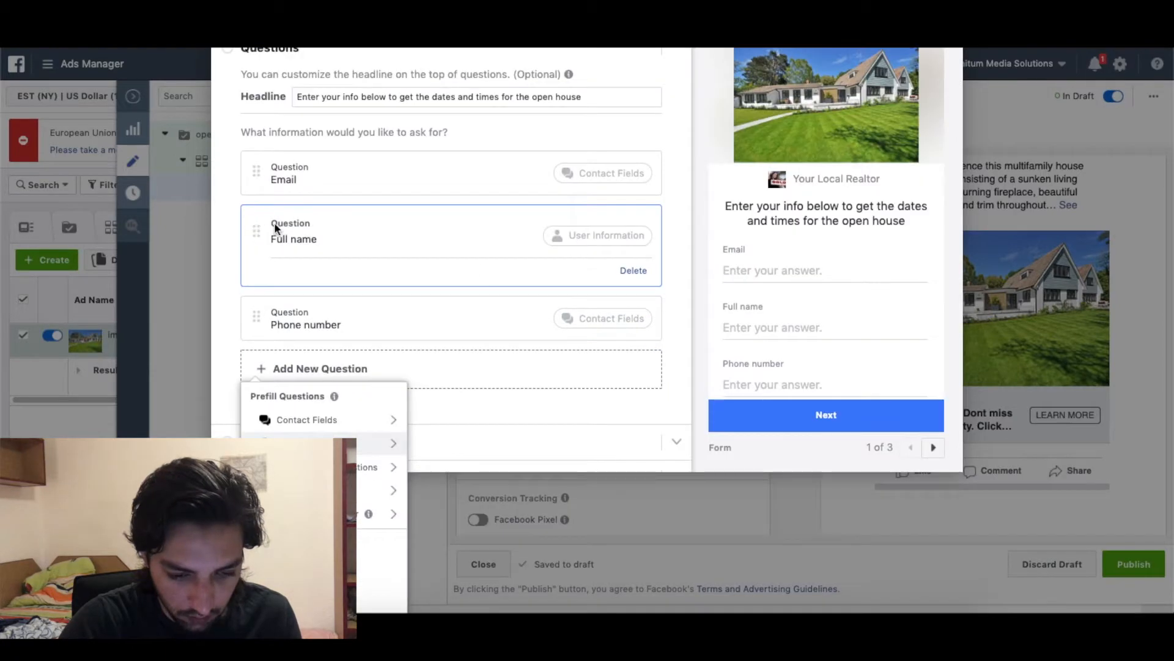
click(621, 273)
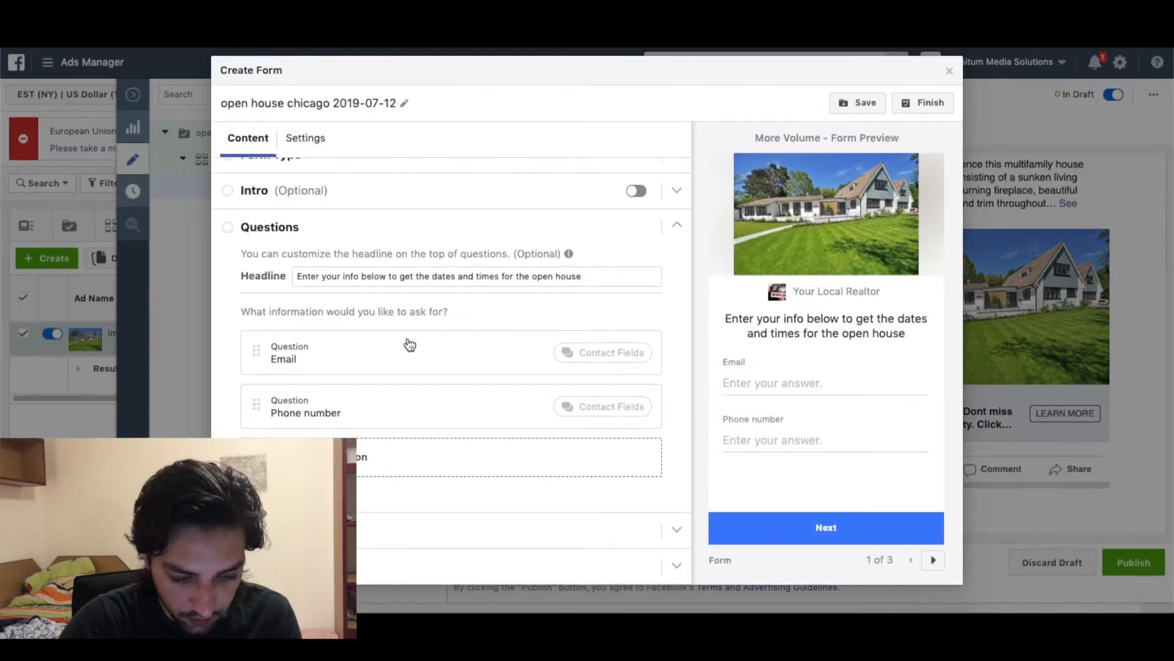
Add First name and Last name prefill questions.
click(318, 459)
mouse_move(325, 401)
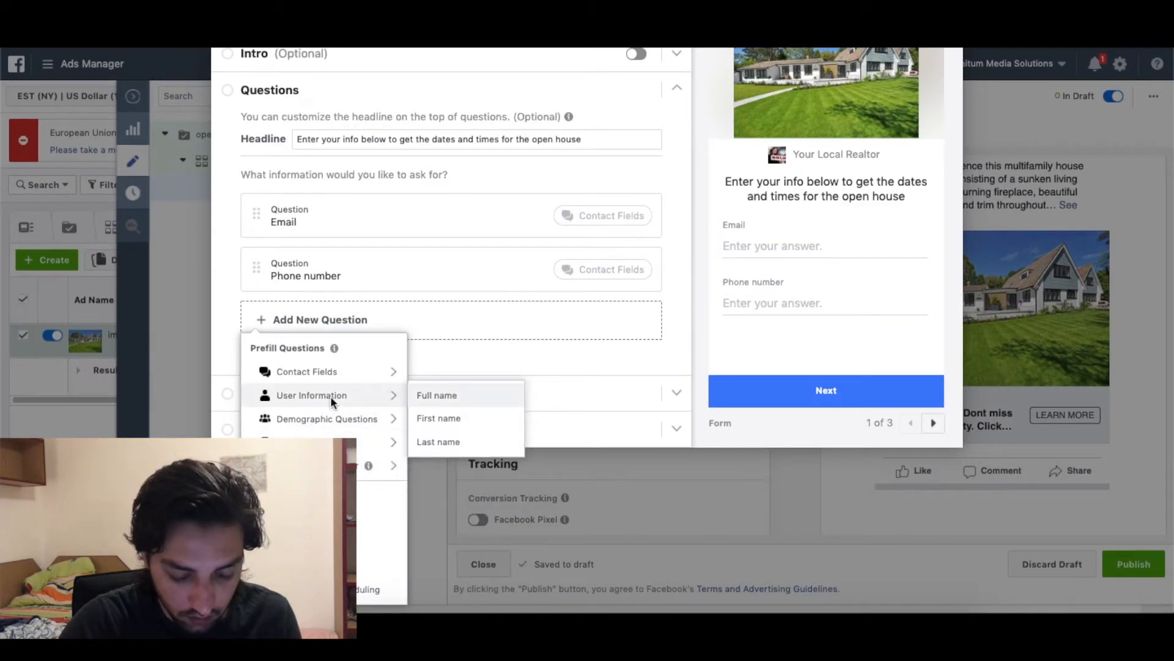
click(451, 419)
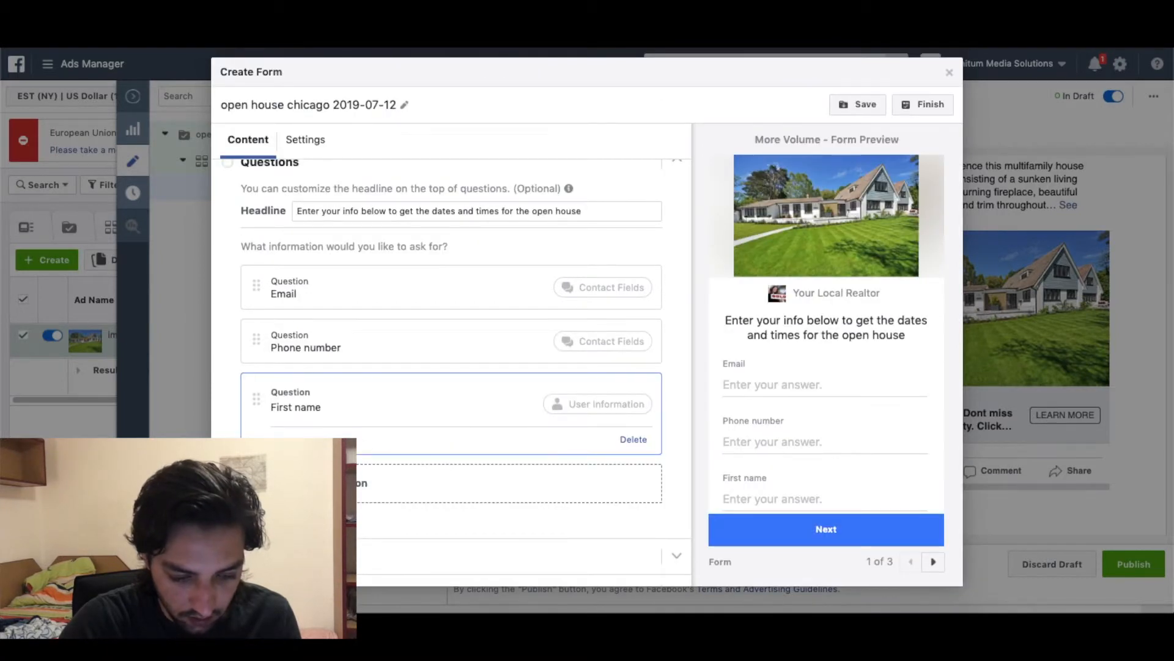
click(318, 484)
mouse_move(359, 413)
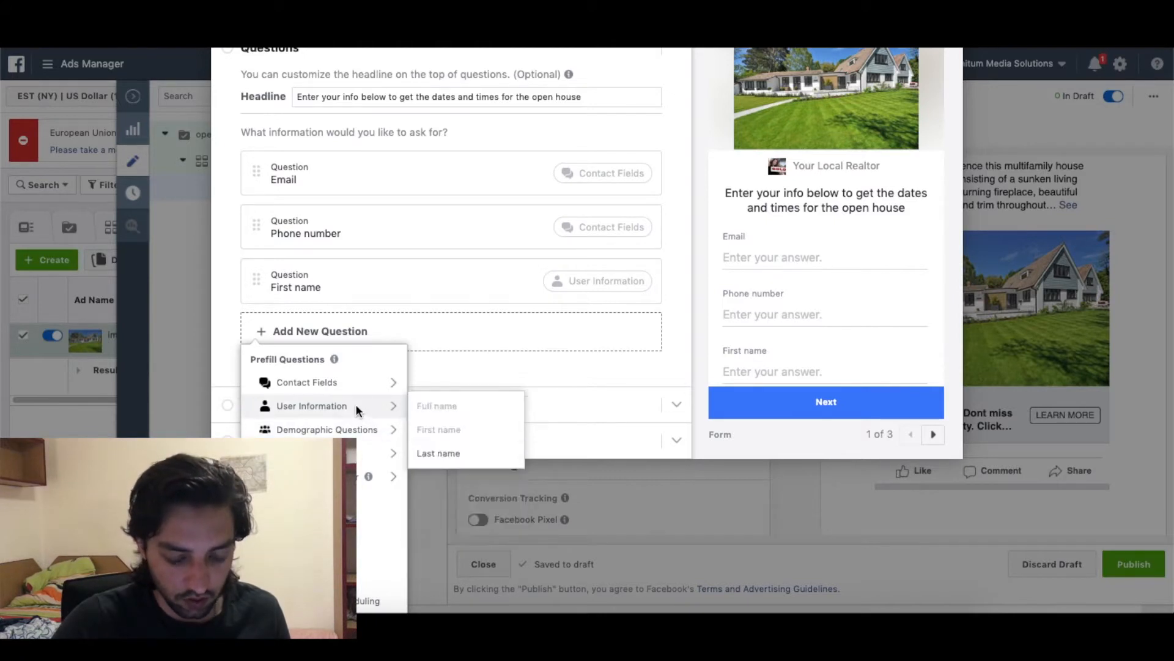
click(438, 453)
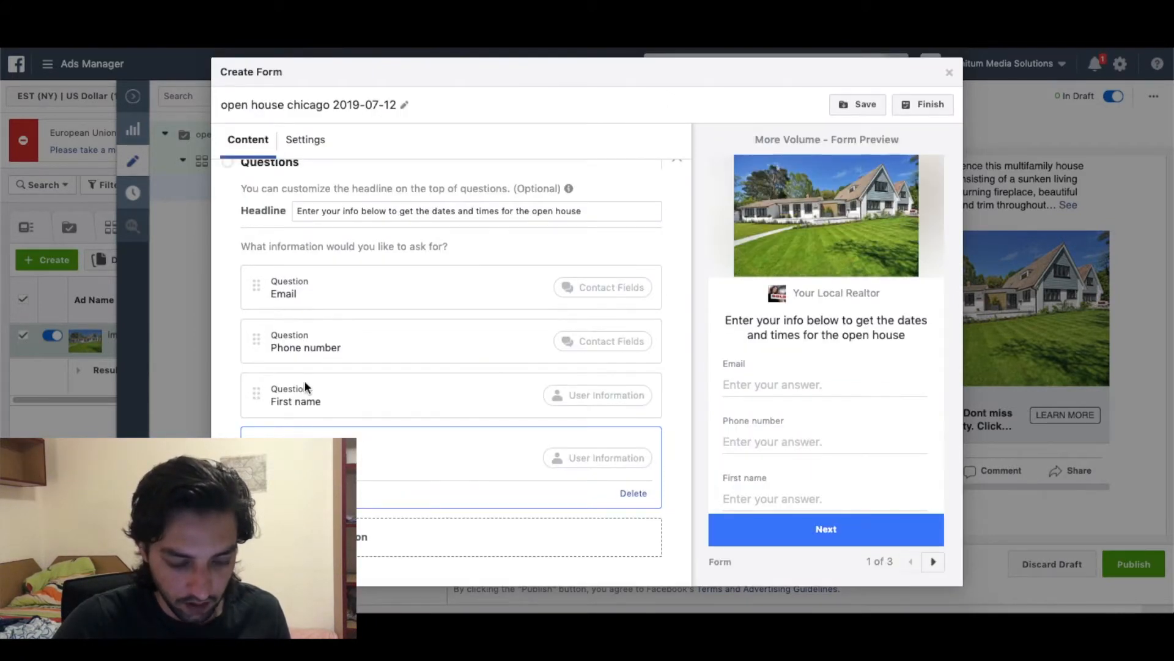
Reorder the questions to first name, last name, email, then phone number.
drag(254, 387, 251, 263)
drag(256, 456, 255, 317)
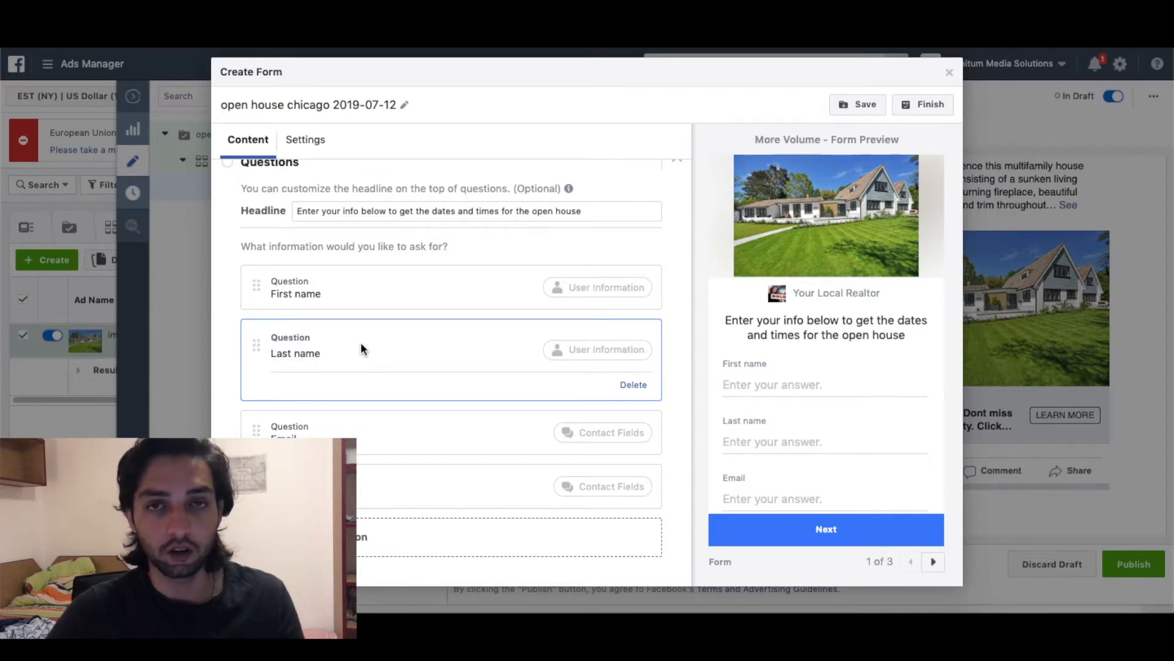
scroll(361, 348, down, 1)
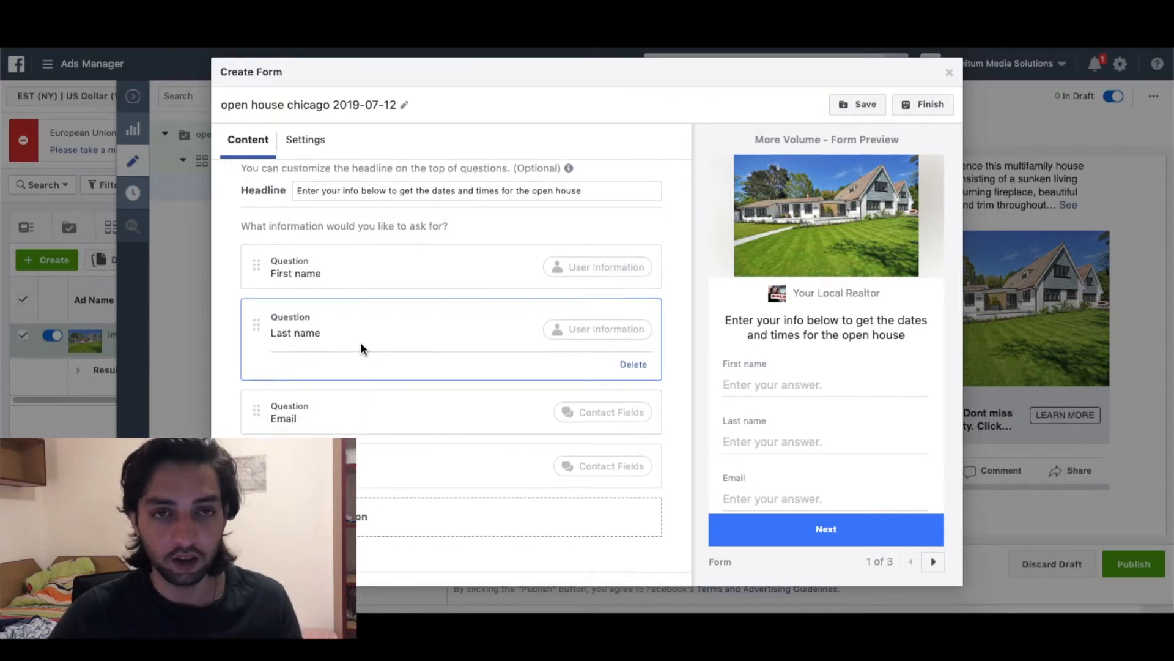
scroll(361, 347, down, 1)
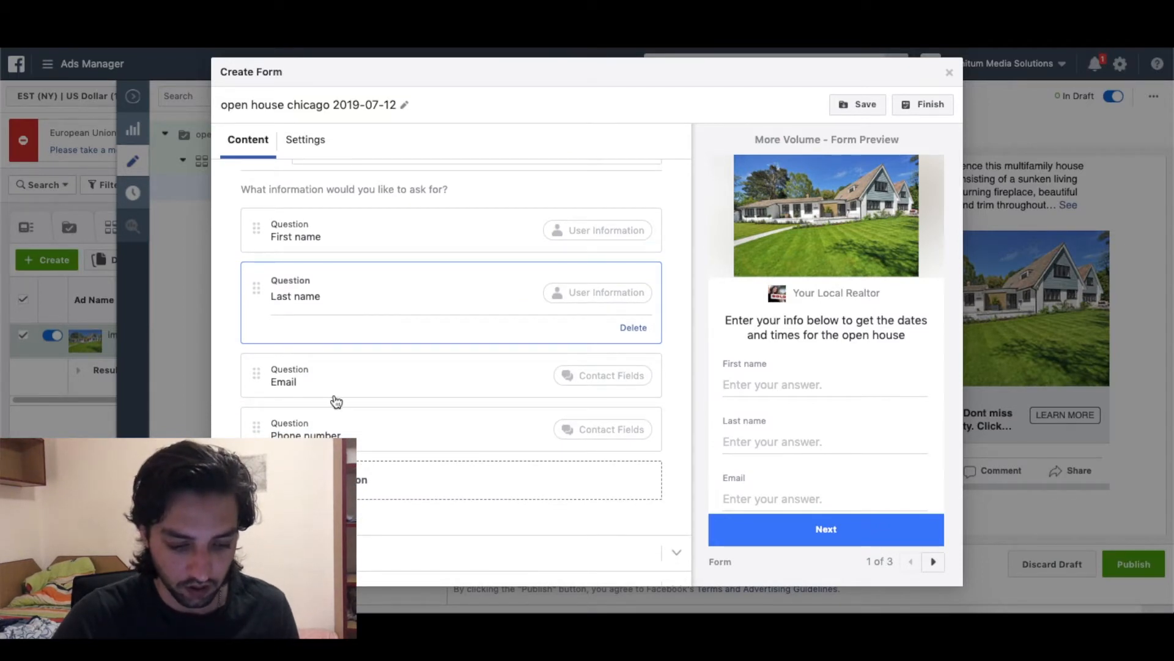
scroll(335, 401, down, 1)
click(378, 536)
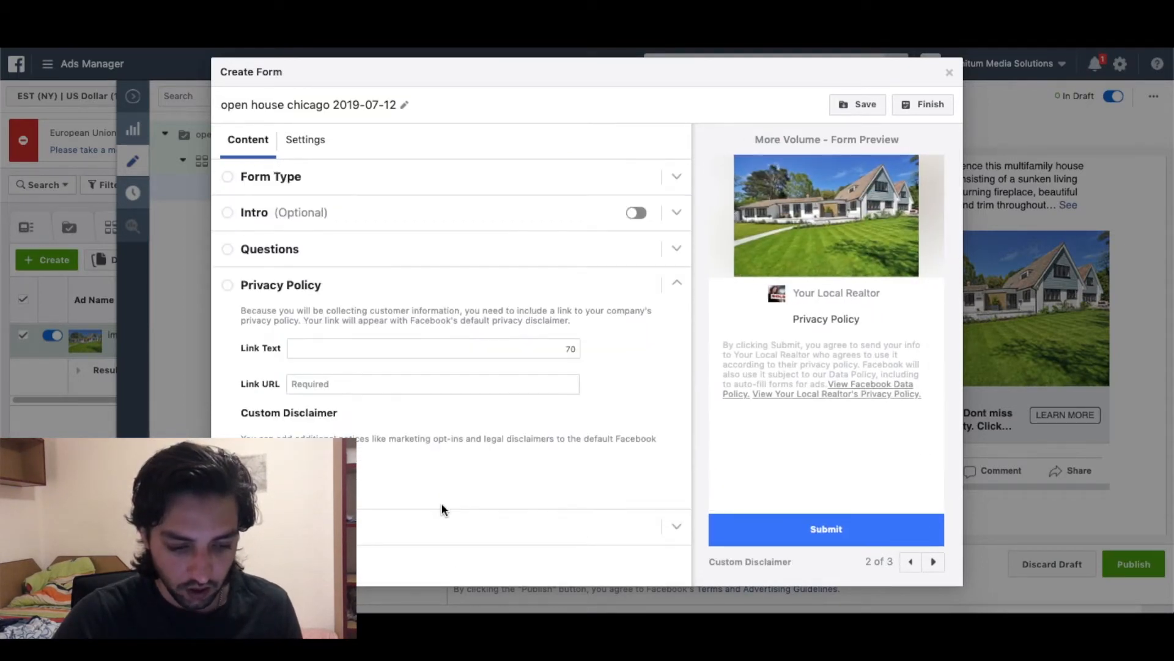
click(378, 391)
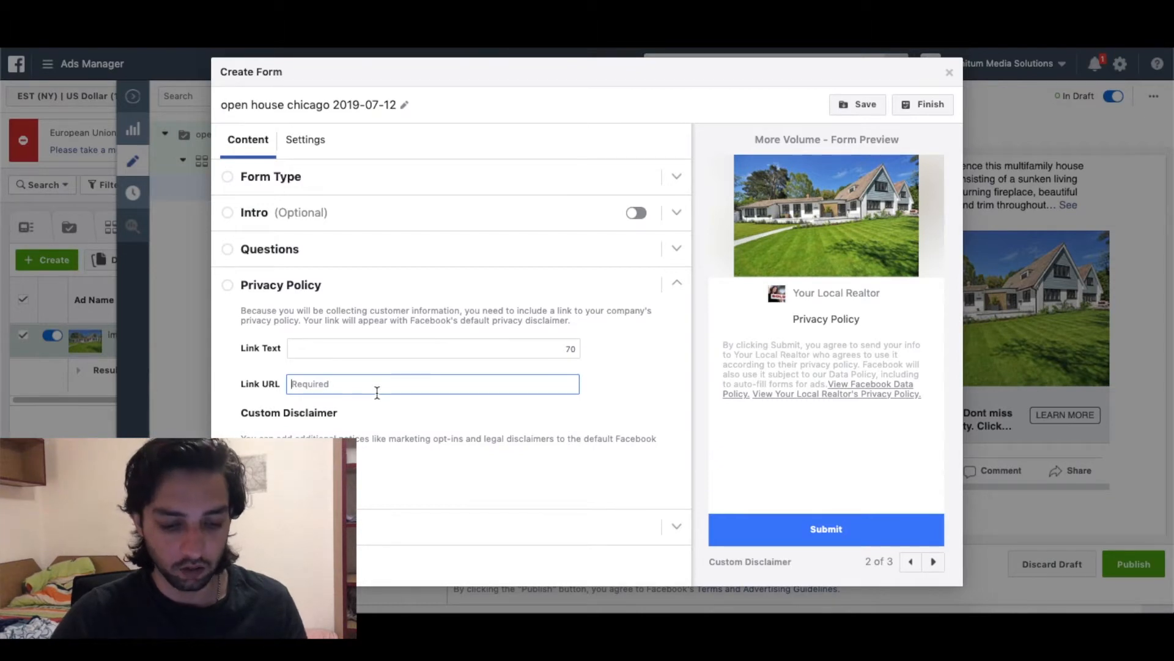
click(352, 320)
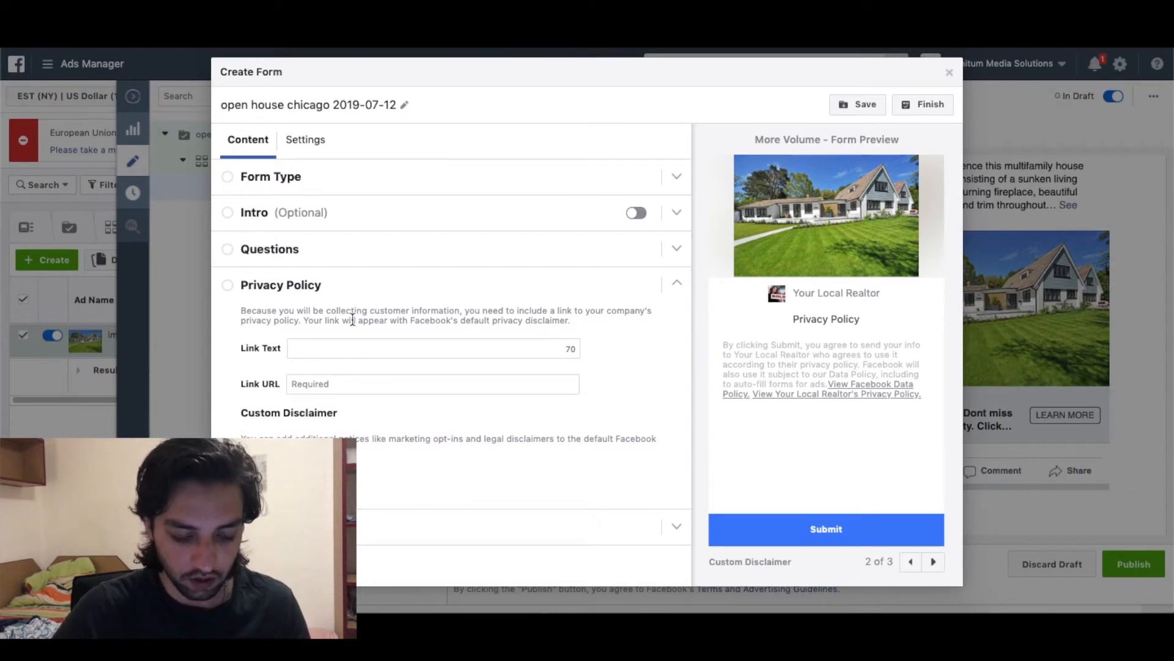
click(344, 348)
text(Privacy policy)
click(346, 377)
text(www.google.com)
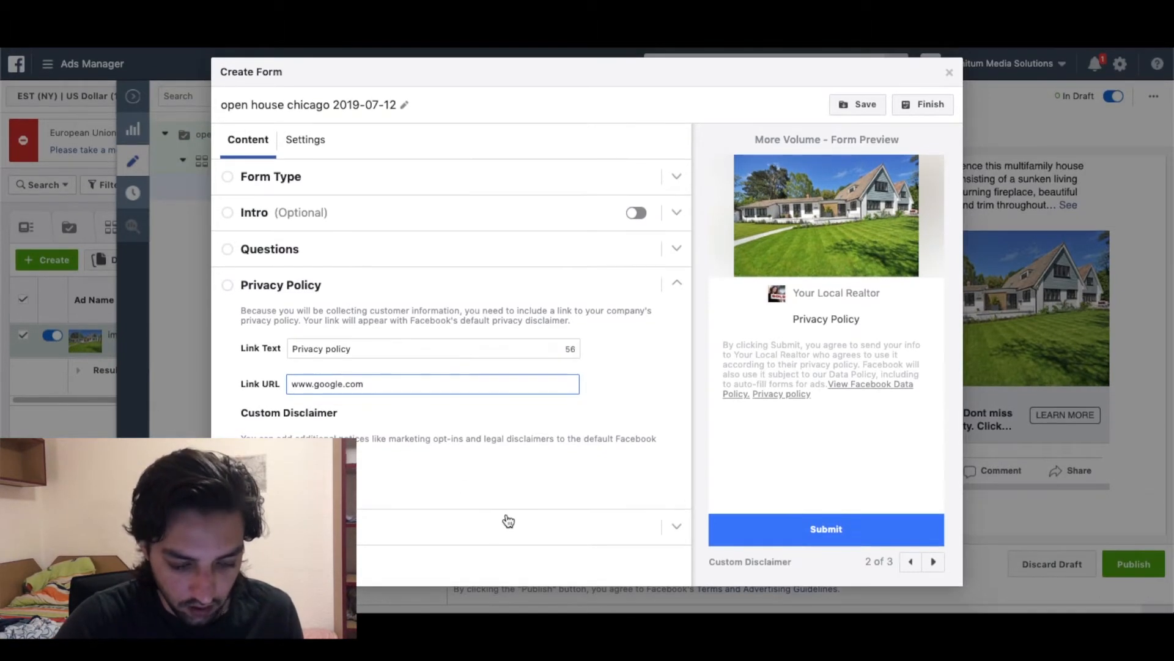
Change the thank-you headline to read that your info is on its way.
click(501, 531)
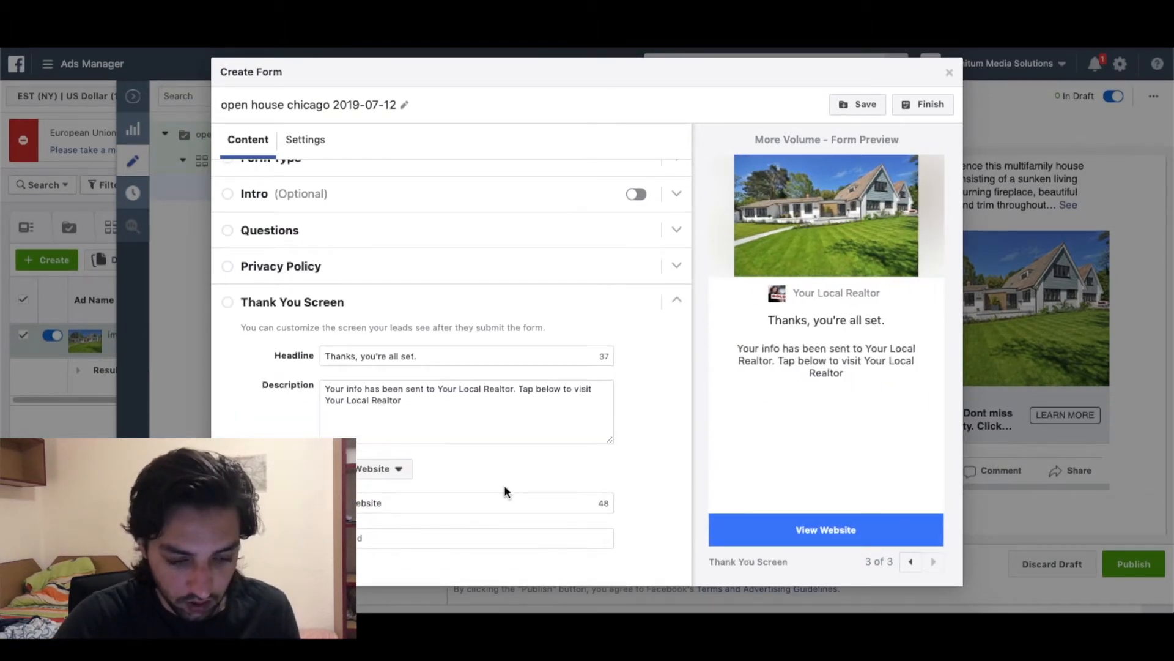
triple_click(445, 362)
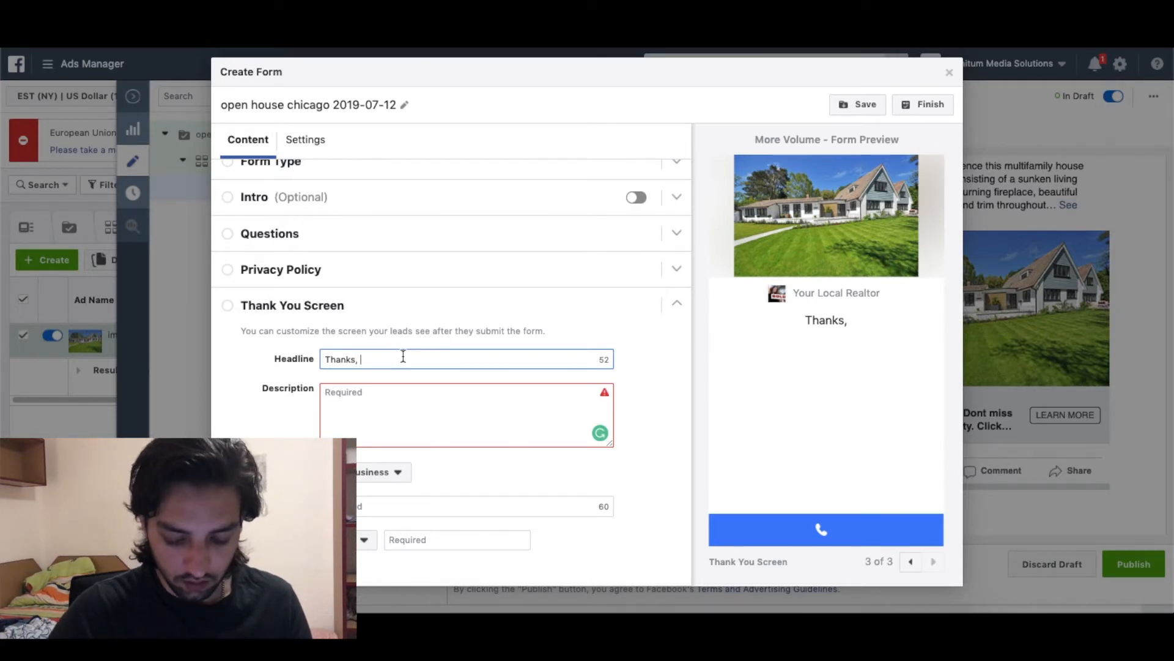
text(You're inf)
key(BackSpace)
key(BackSpace)
key(BackSpace)
text(info is on its way)
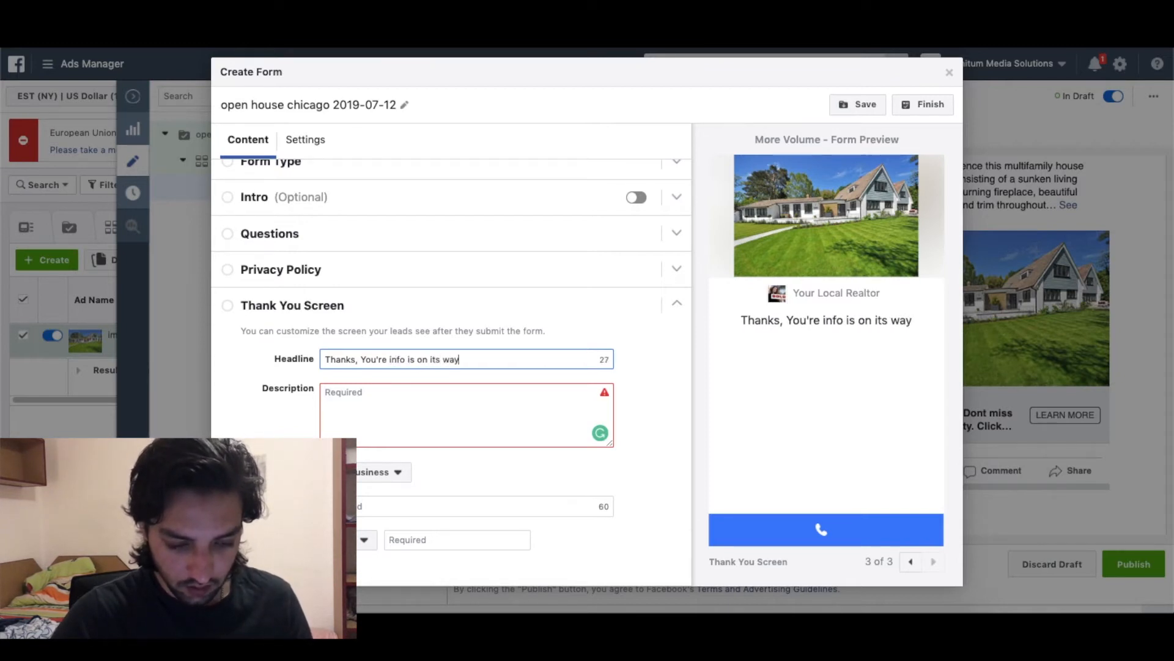
Write a thank-you description about getting open-house info by phone and an email calendar invite.
click(379, 397)
text(Make su)
key(BackSpace)
key(BackSpace)
key(BackSpace)
key(BackSpace)
key(BackSpace)
key(BackSpace)
key(BackSpace)
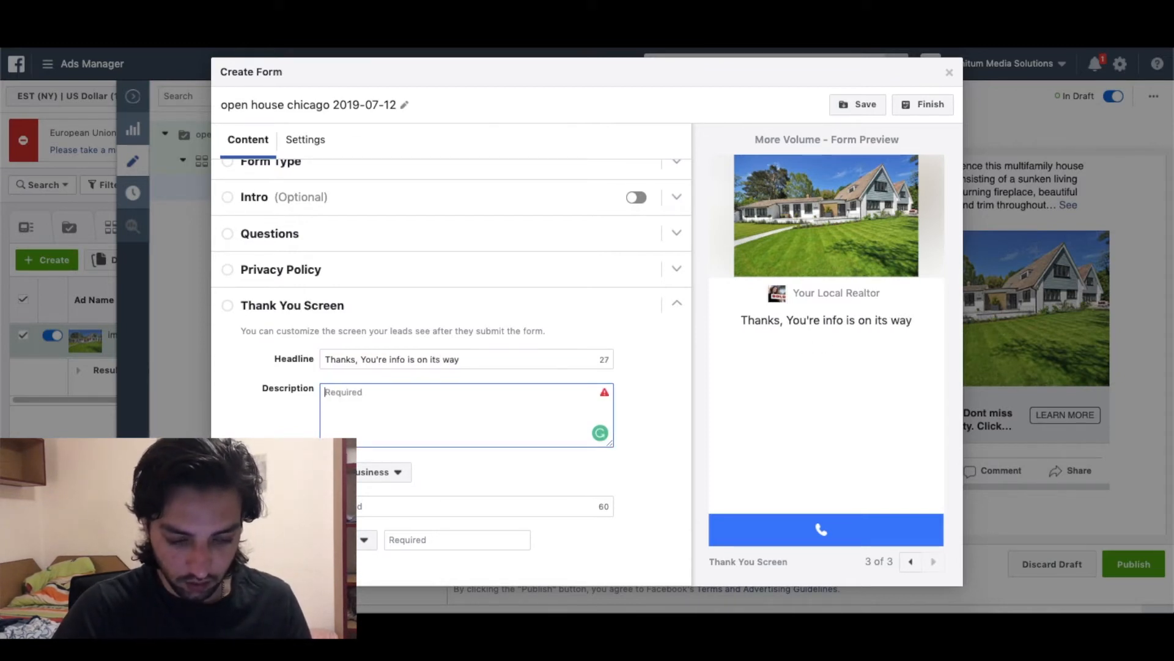
text(You )
text(ll receive the info of open hous)
text(your phone.)
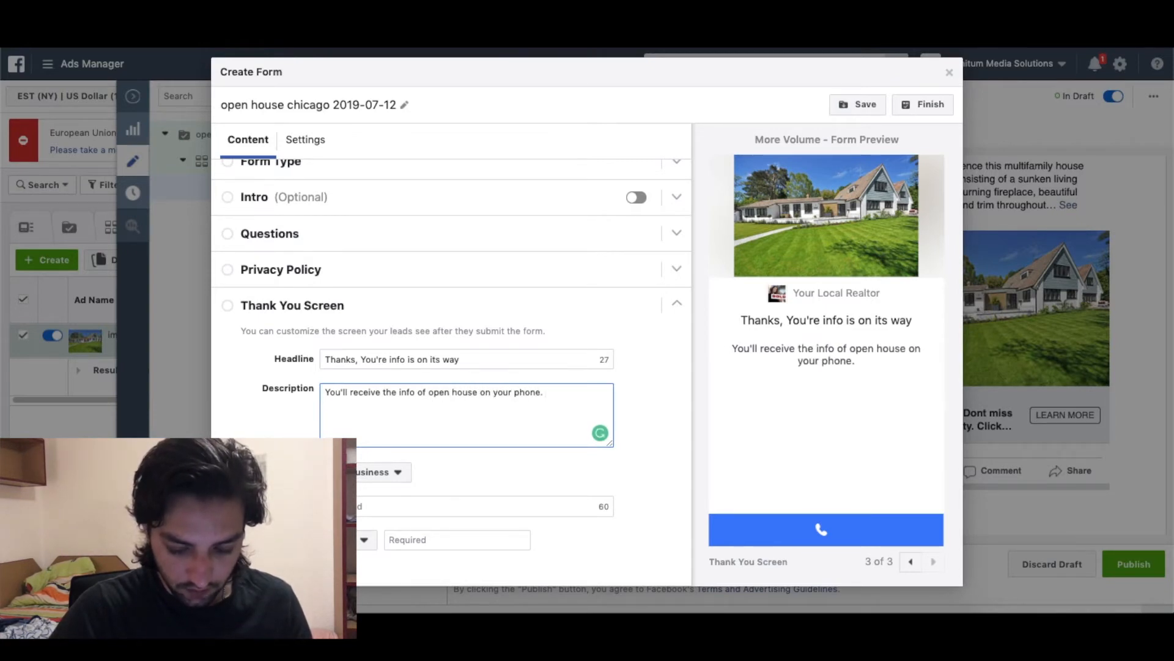
text( And we'll also)
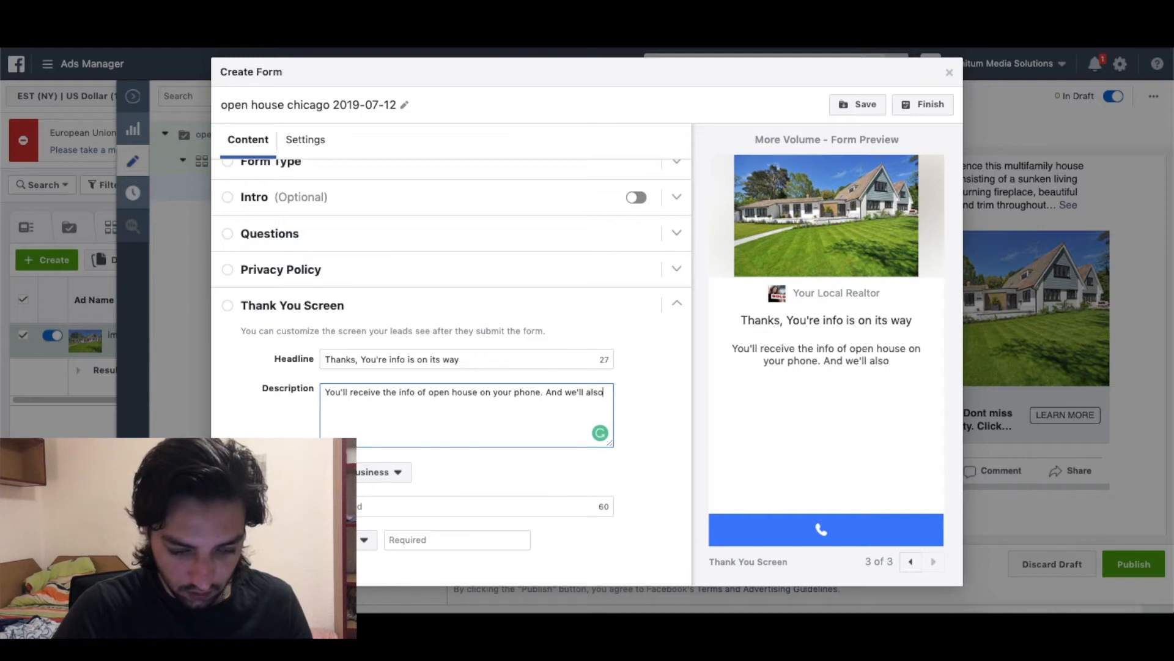
text( send you the info on email with )
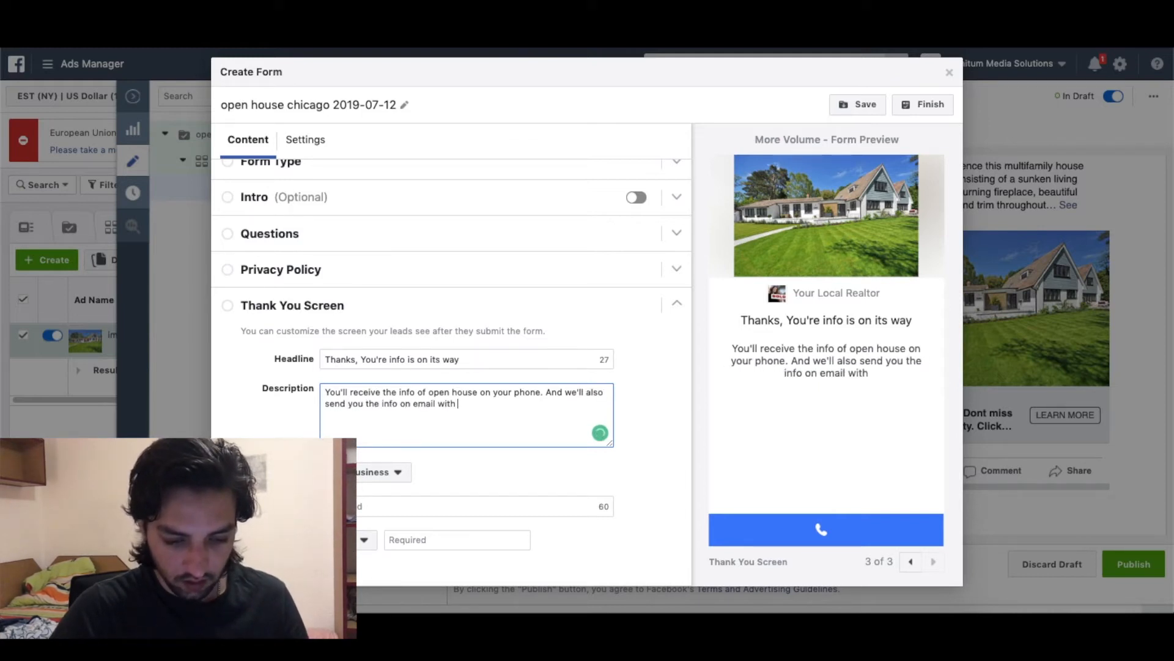
text(a calen)
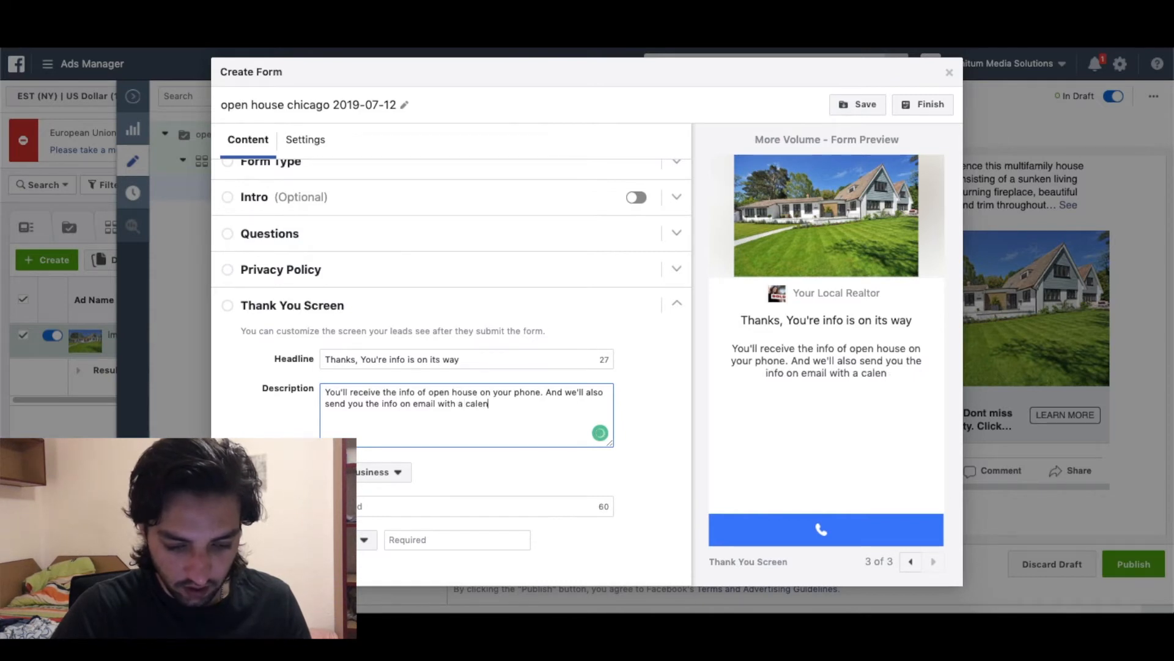
text(dar invite. make s)
key(BackSpace)
key(BackSpace)
key(BackSpace)
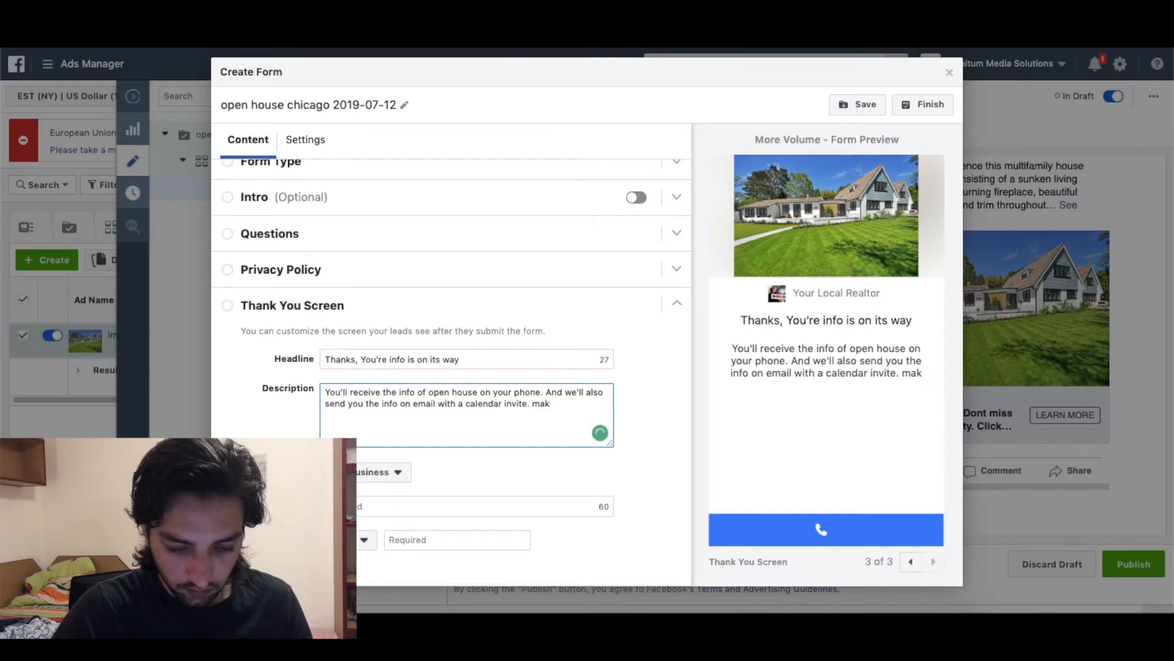
text(e sure you)
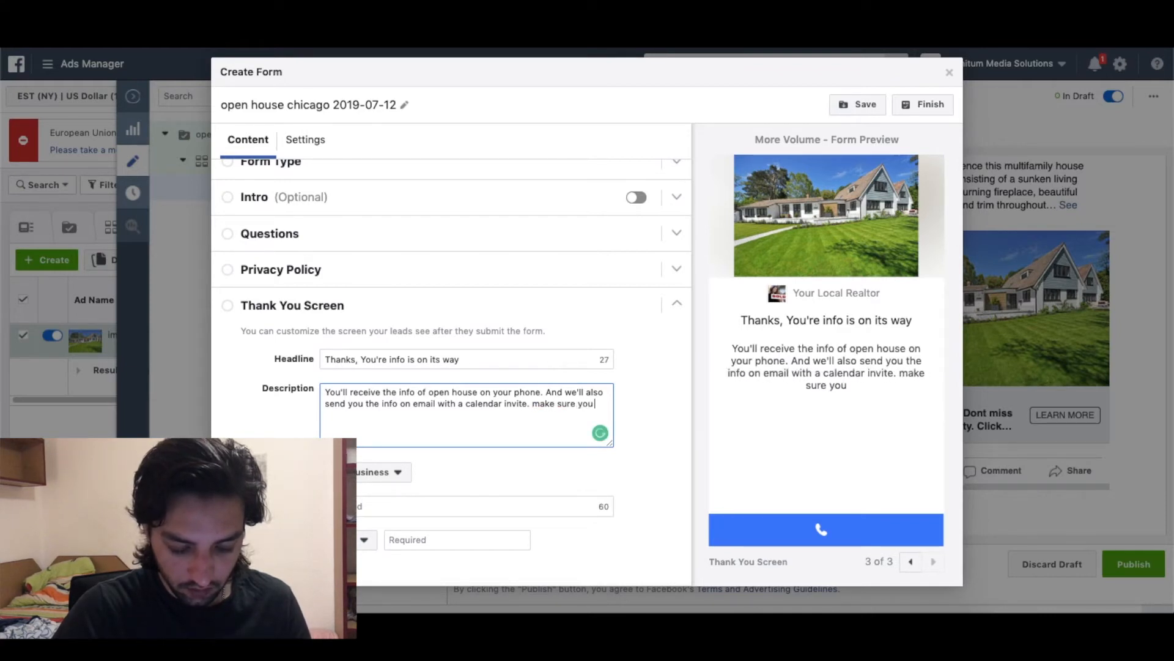
text( save i)
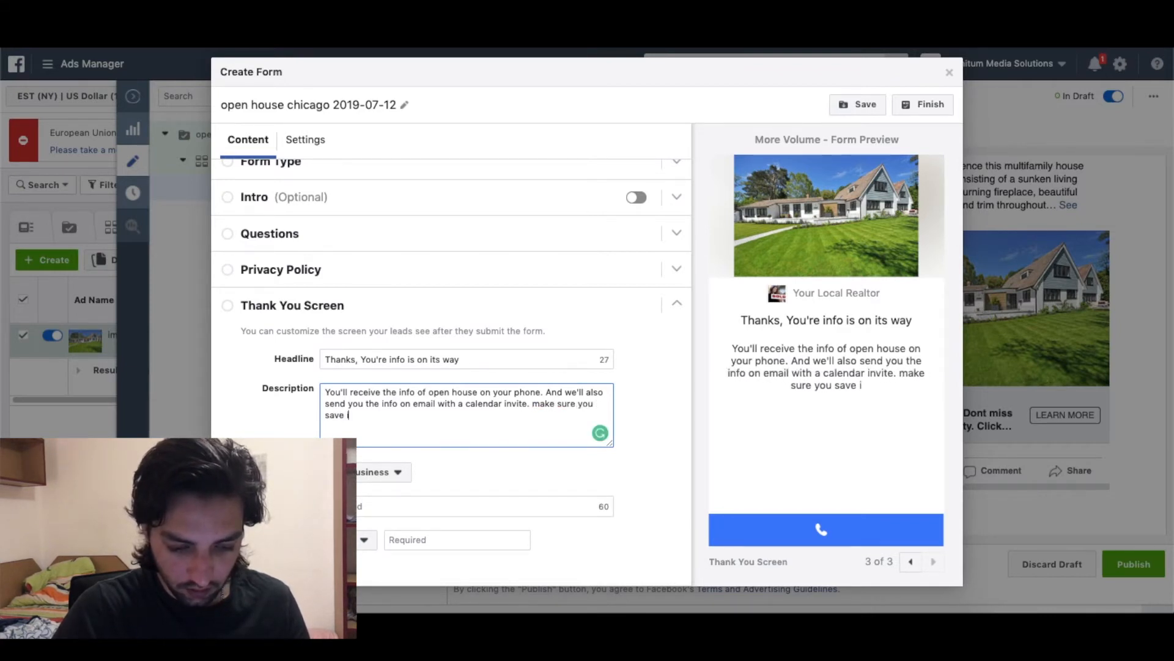
text(t in your calend)
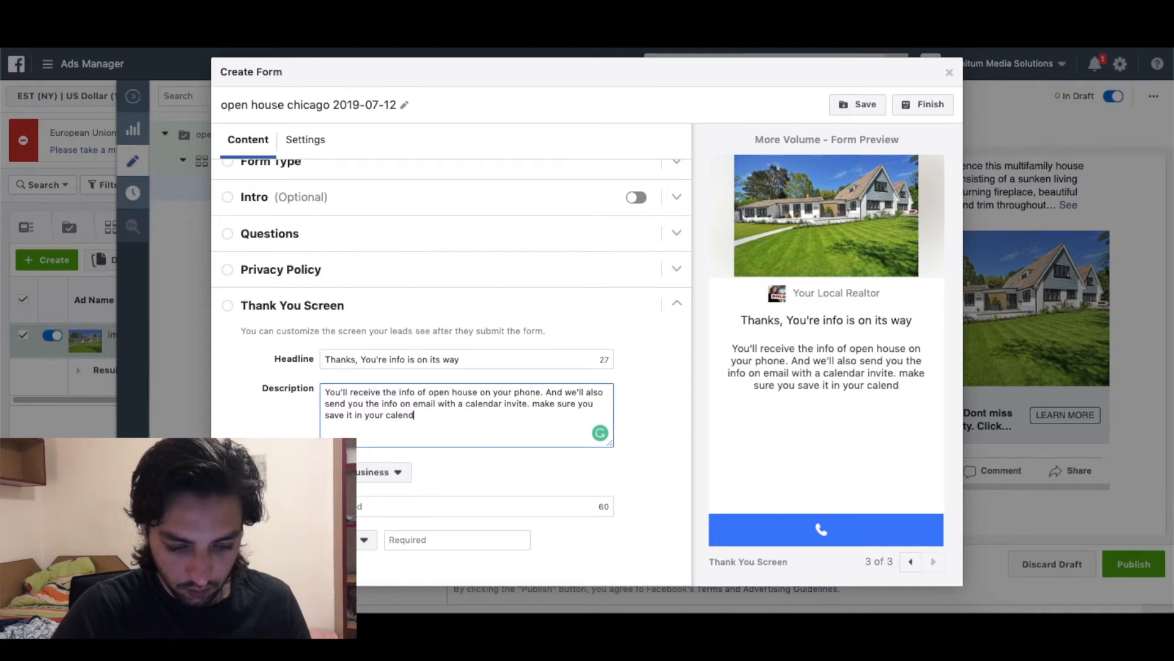
text(ar to be notifi)
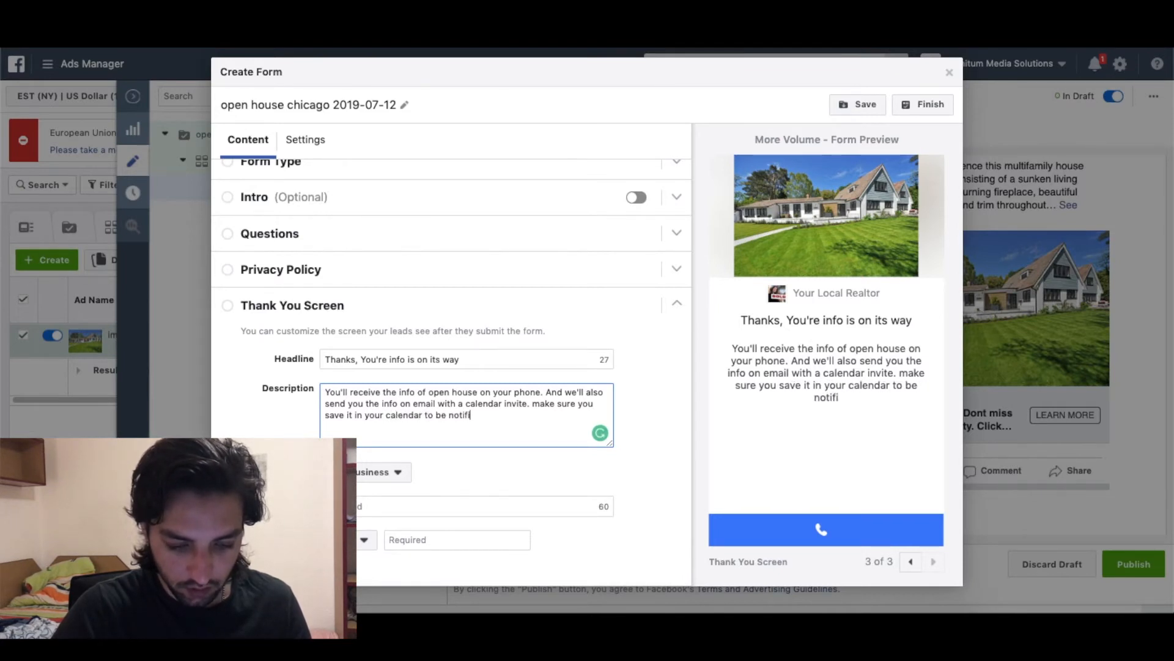
text(ed about date a)
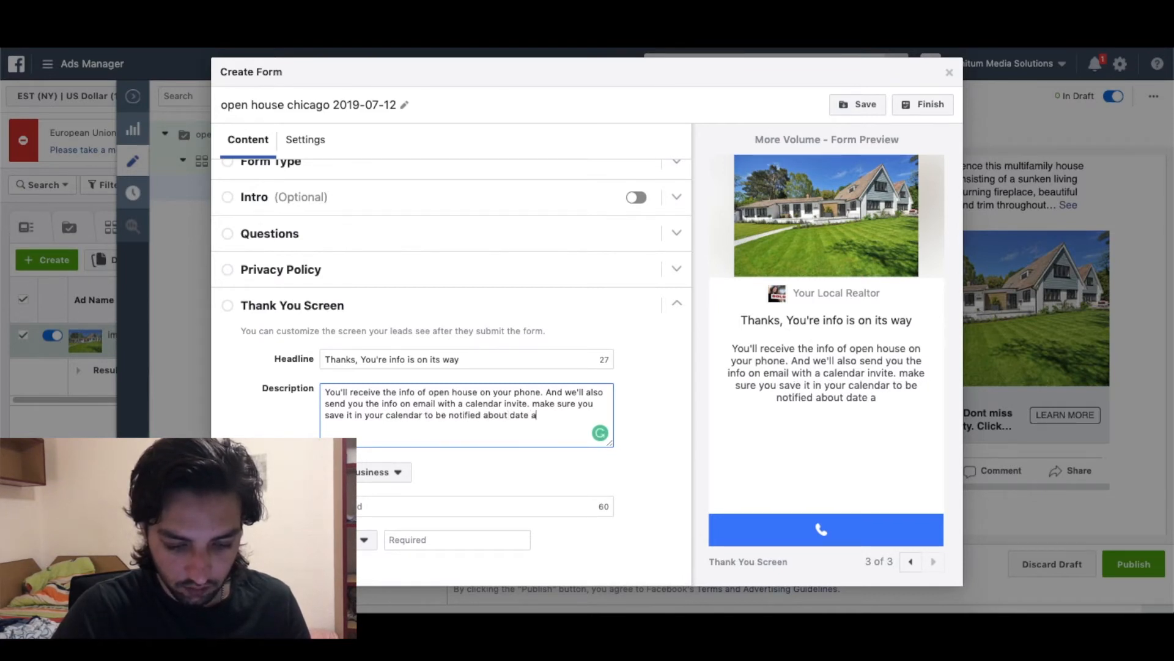
text(nd time so you dont miss out)
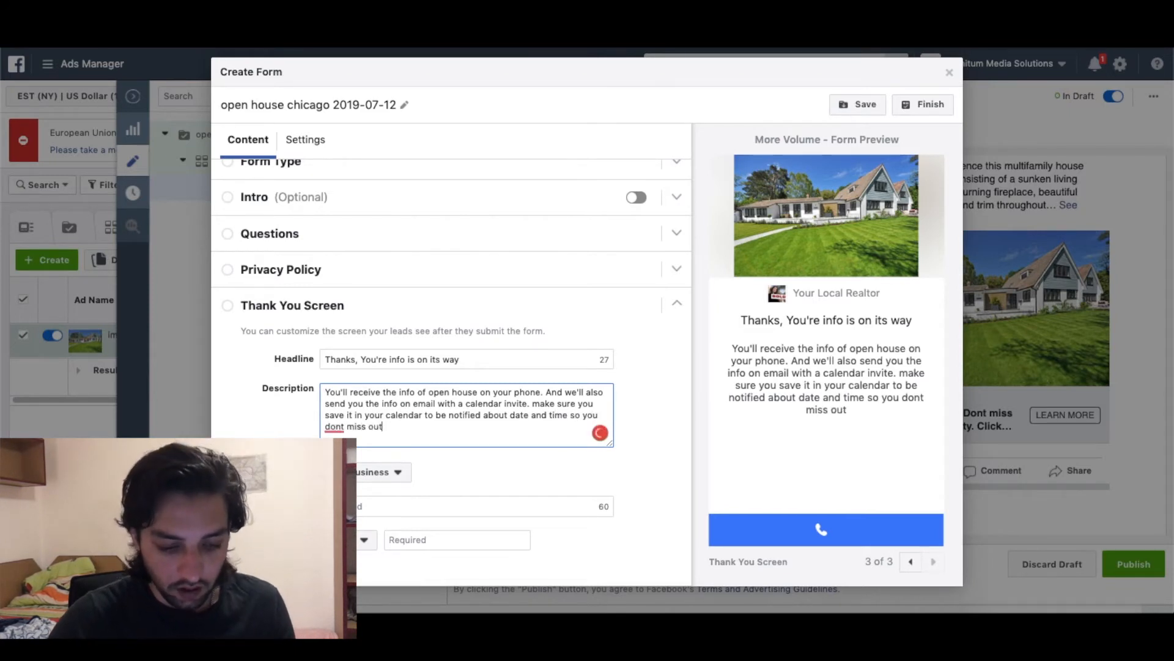
click(475, 478)
Make the button a Website button labelled 'Visit website' linking to google.com.
click(369, 480)
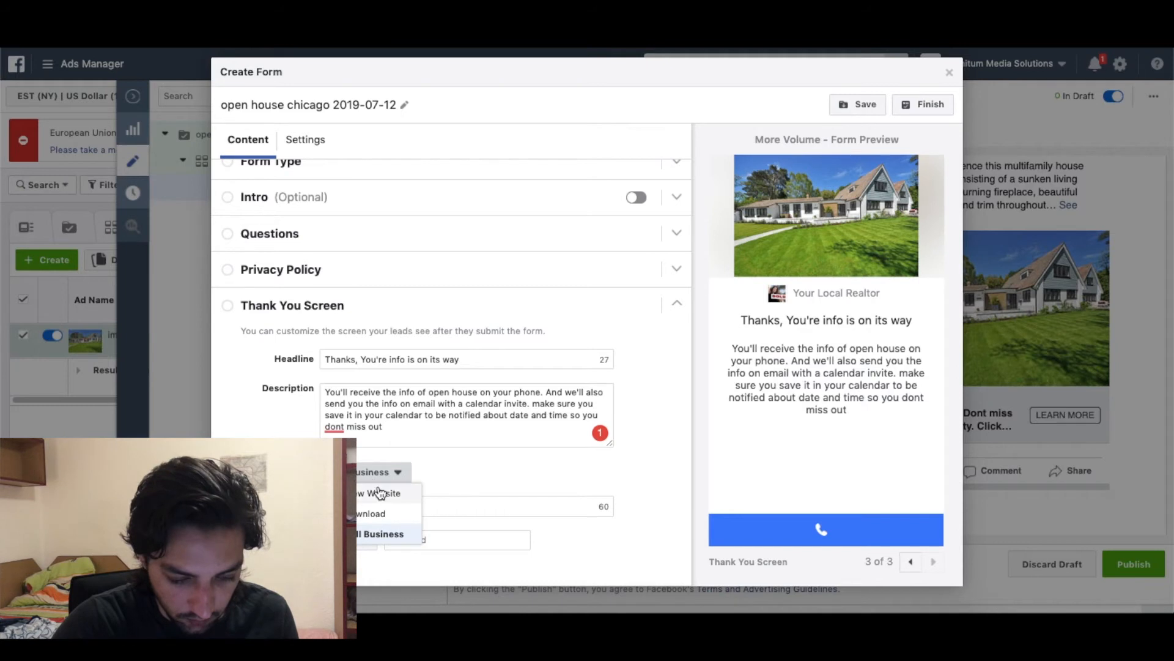
click(398, 494)
click(408, 501)
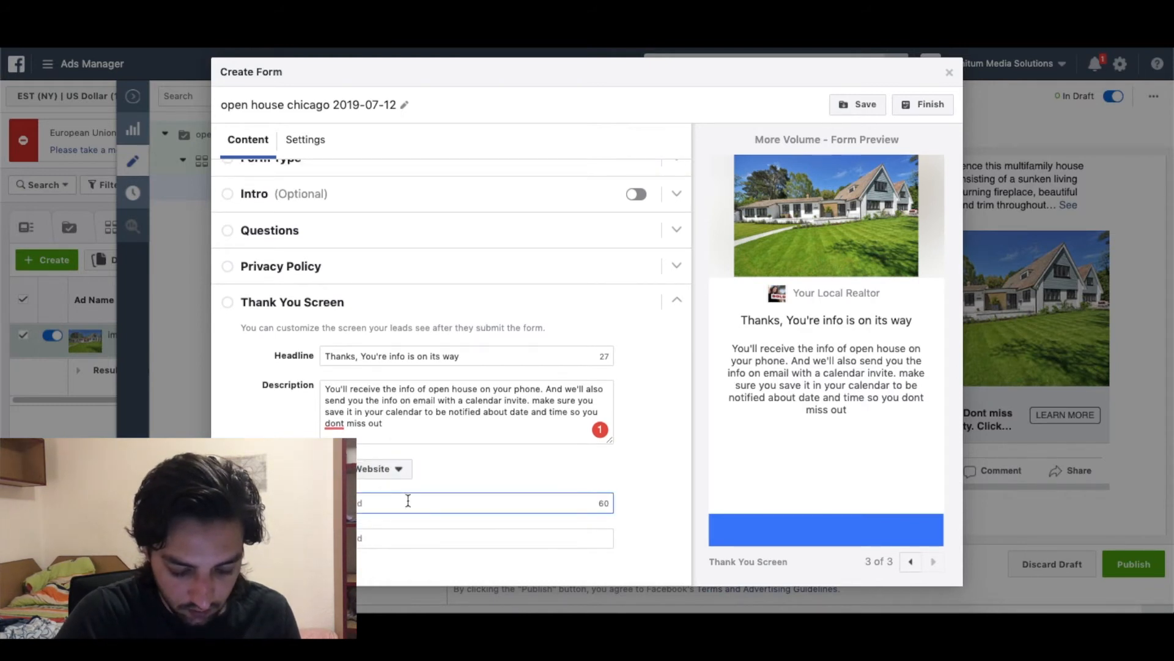
text(Visit website)
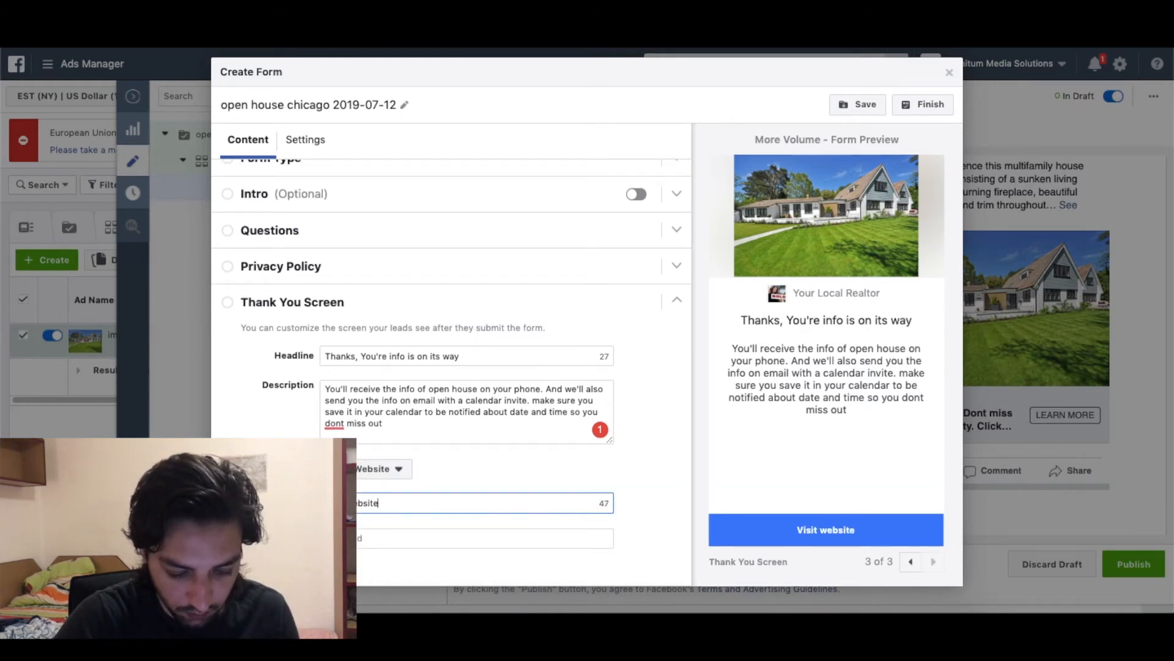
click(395, 544)
text(google.co)
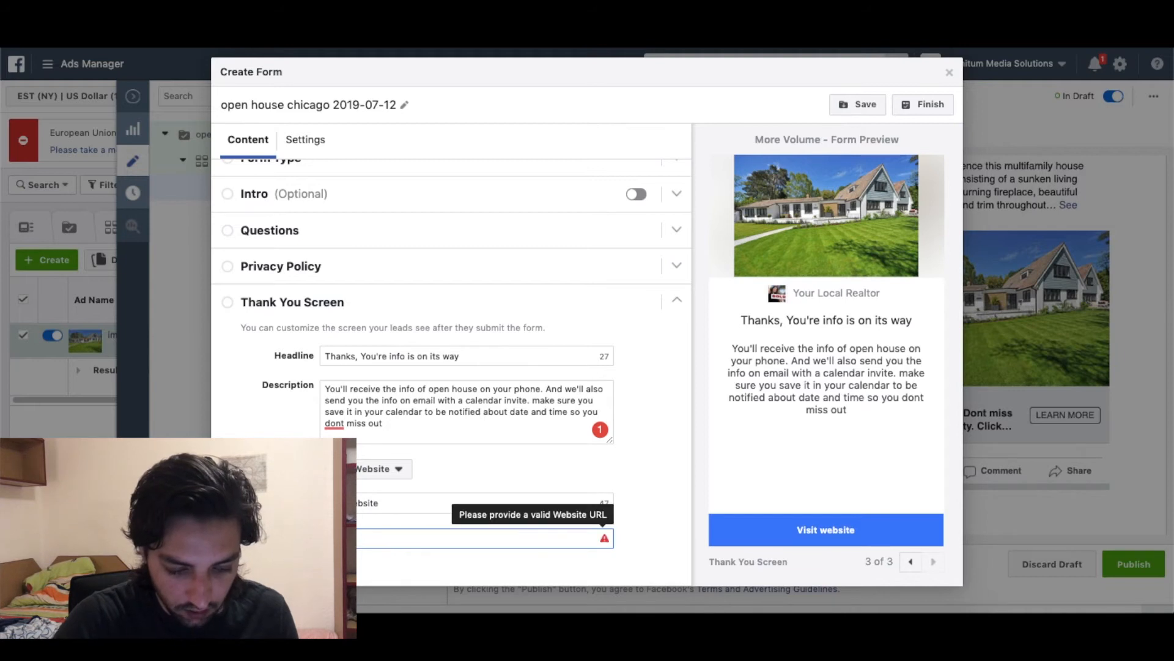
text(m)
click(431, 468)
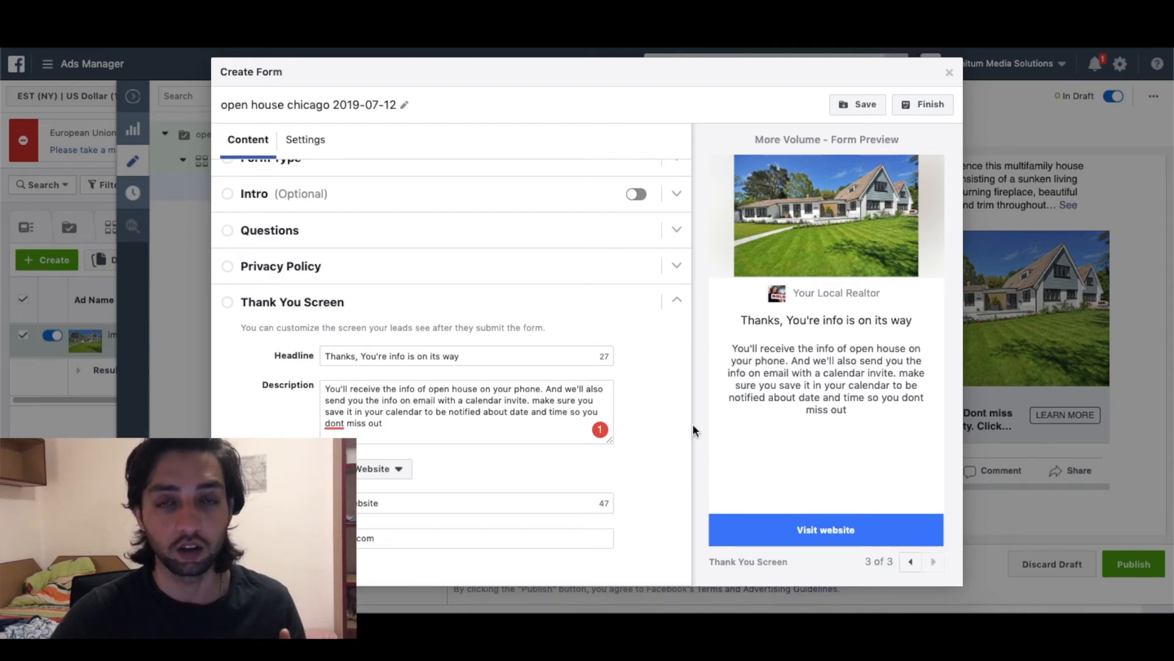
click(863, 108)
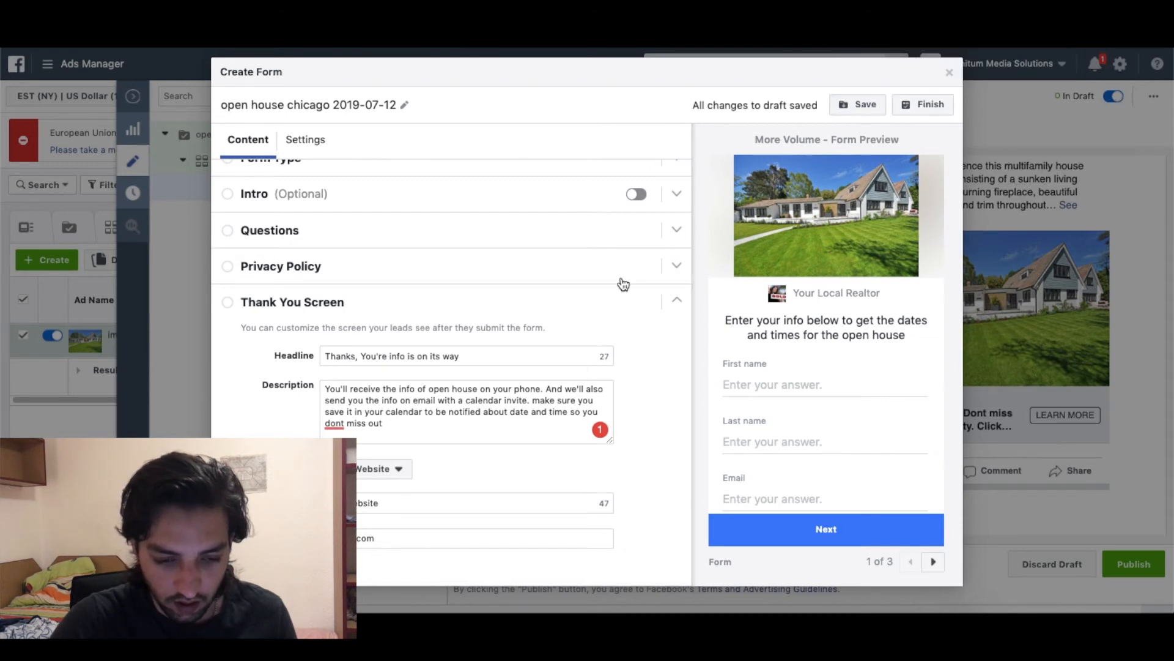
Set the form's sharing option to Open so anyone can submit it.
scroll(623, 283, up, 3)
scroll(623, 284, down, 3)
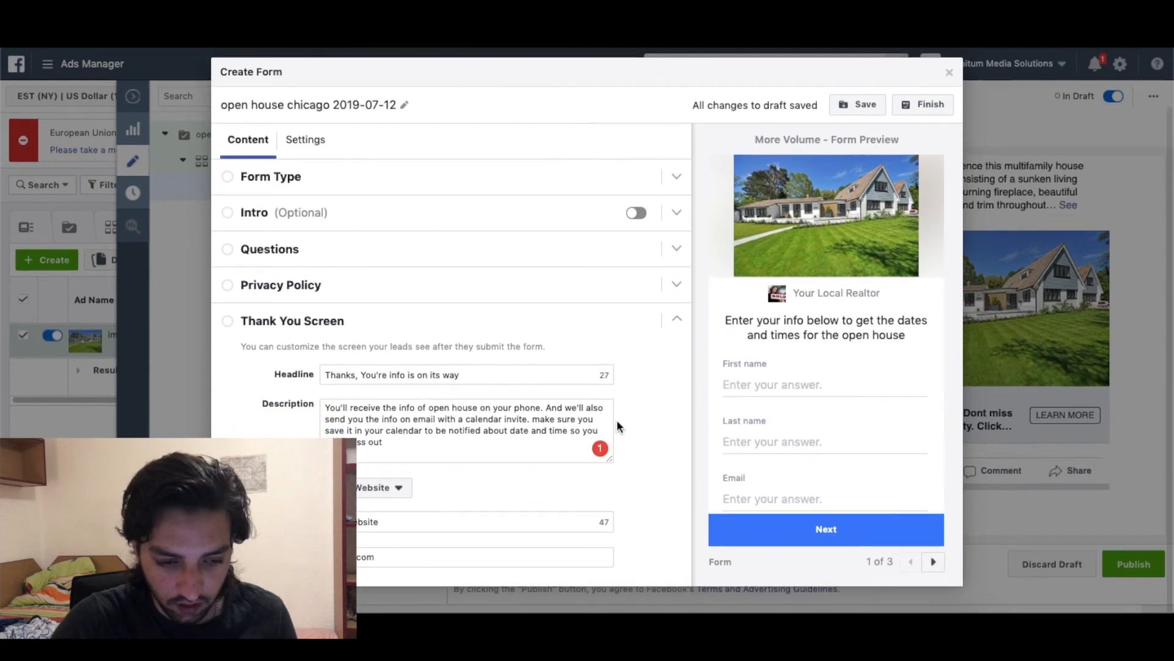
click(307, 142)
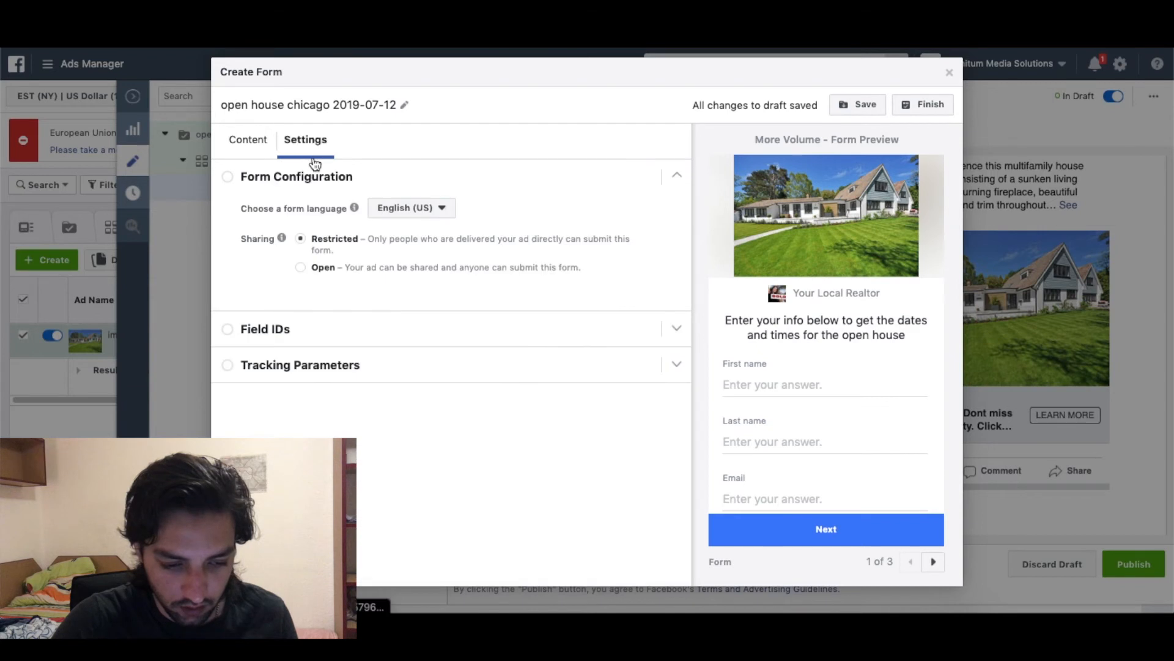
click(302, 269)
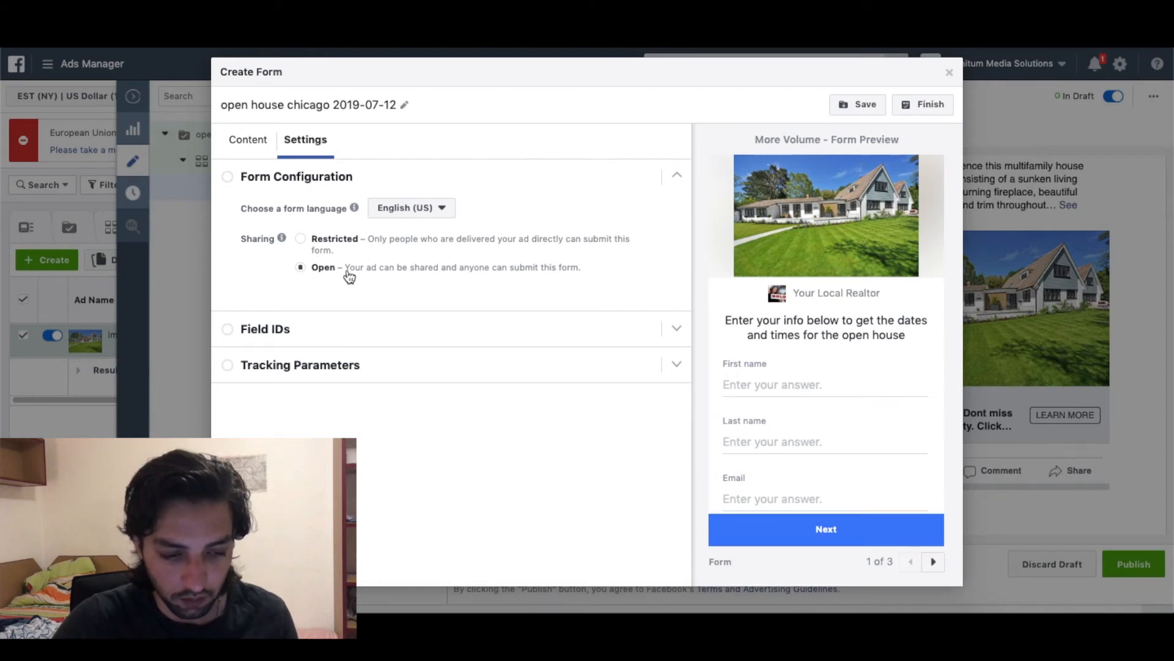
Review the privacy policy and thank-you previews, then finish and attach the form.
click(253, 141)
click(865, 104)
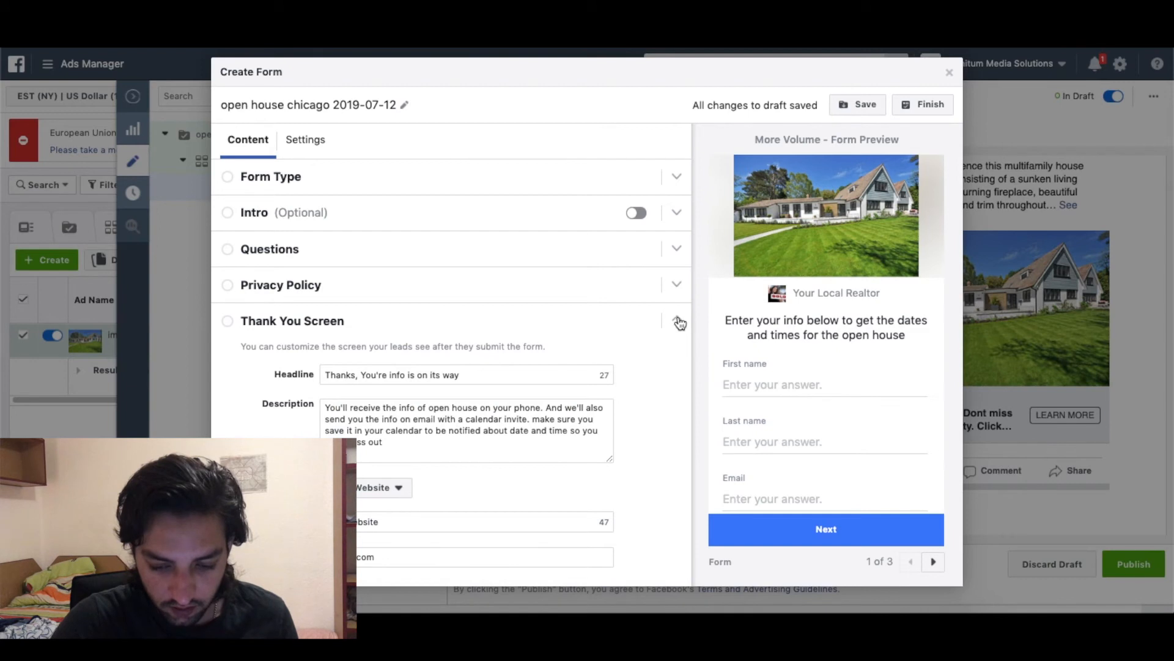
click(678, 321)
scroll(846, 299, down, 2)
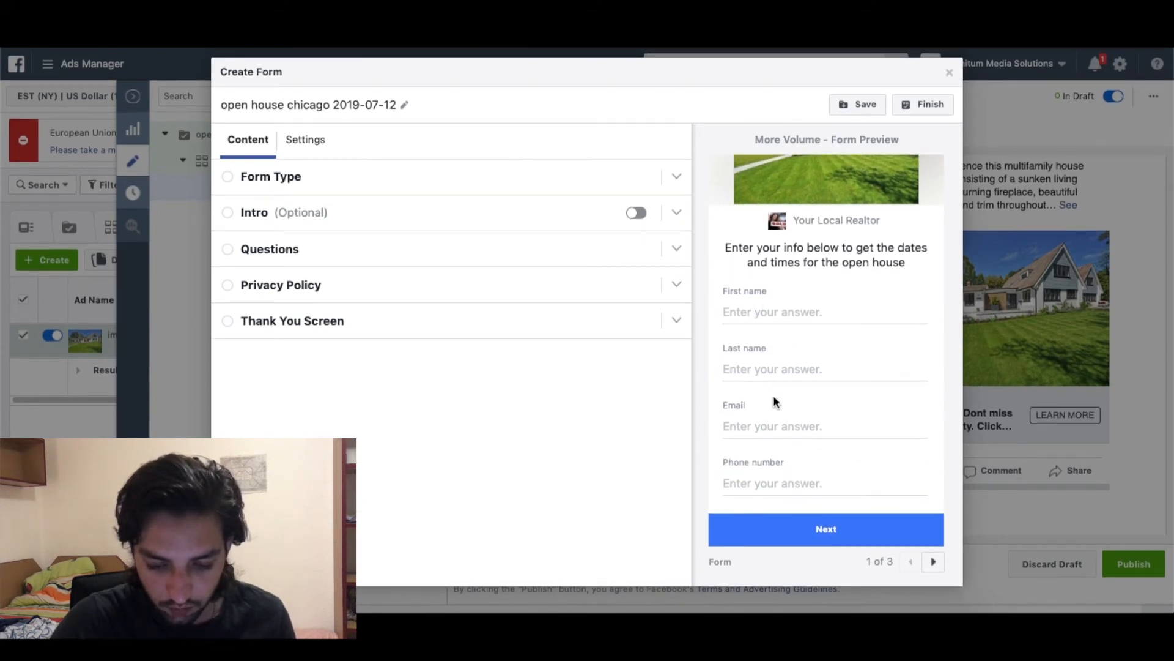
click(934, 562)
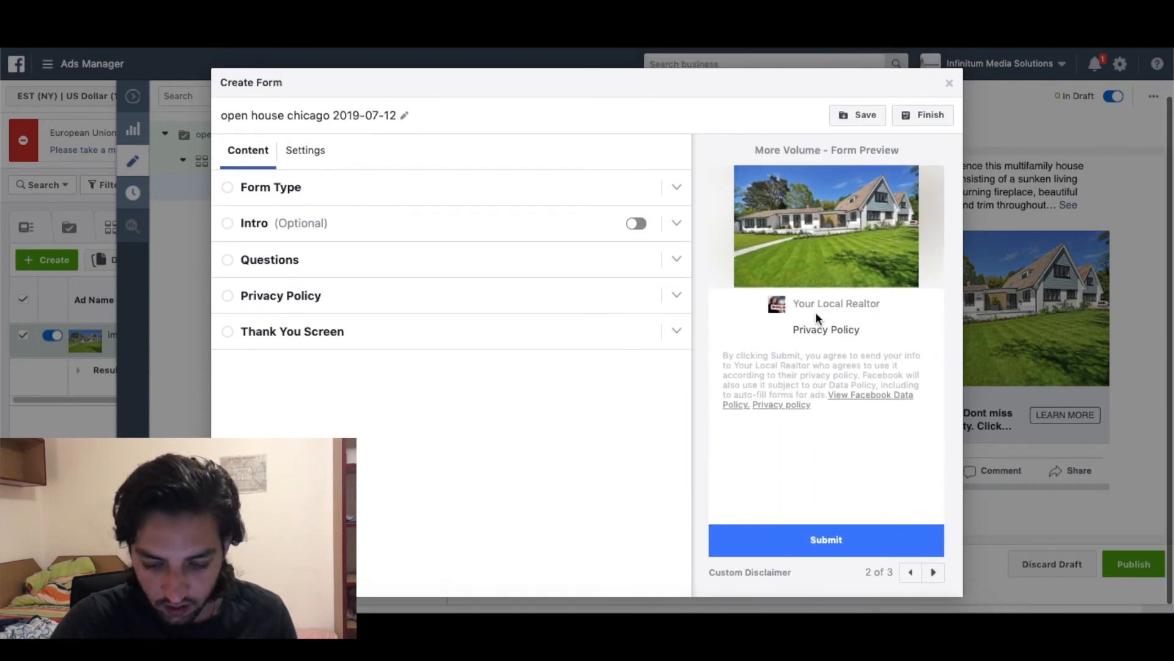
click(934, 572)
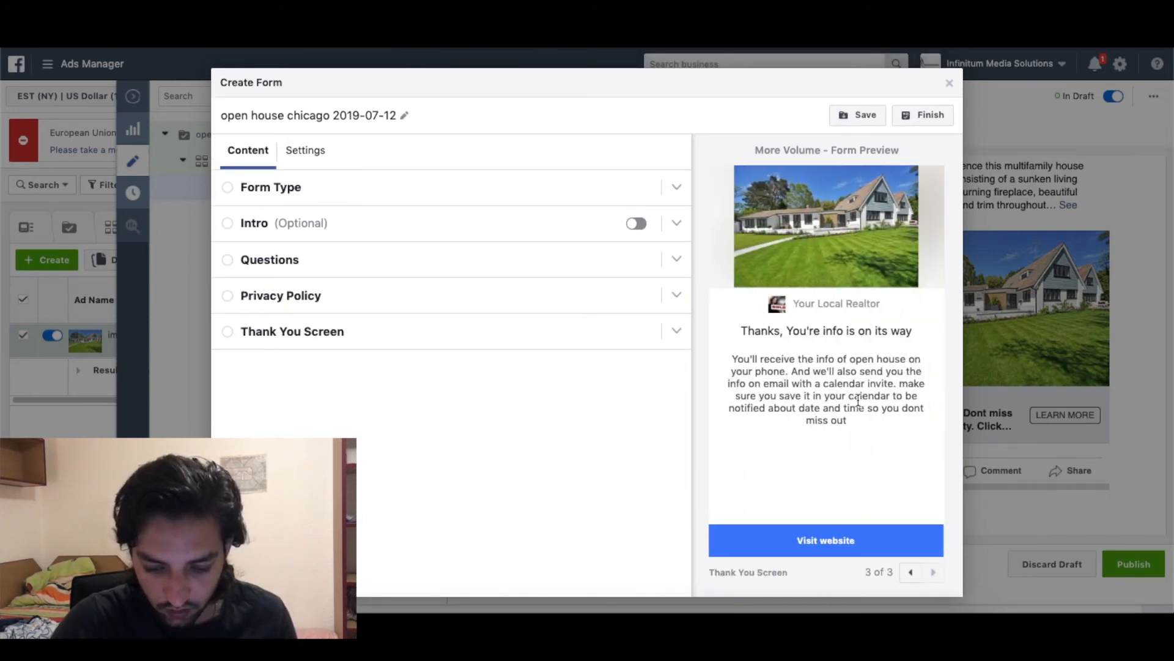
click(908, 574)
click(927, 572)
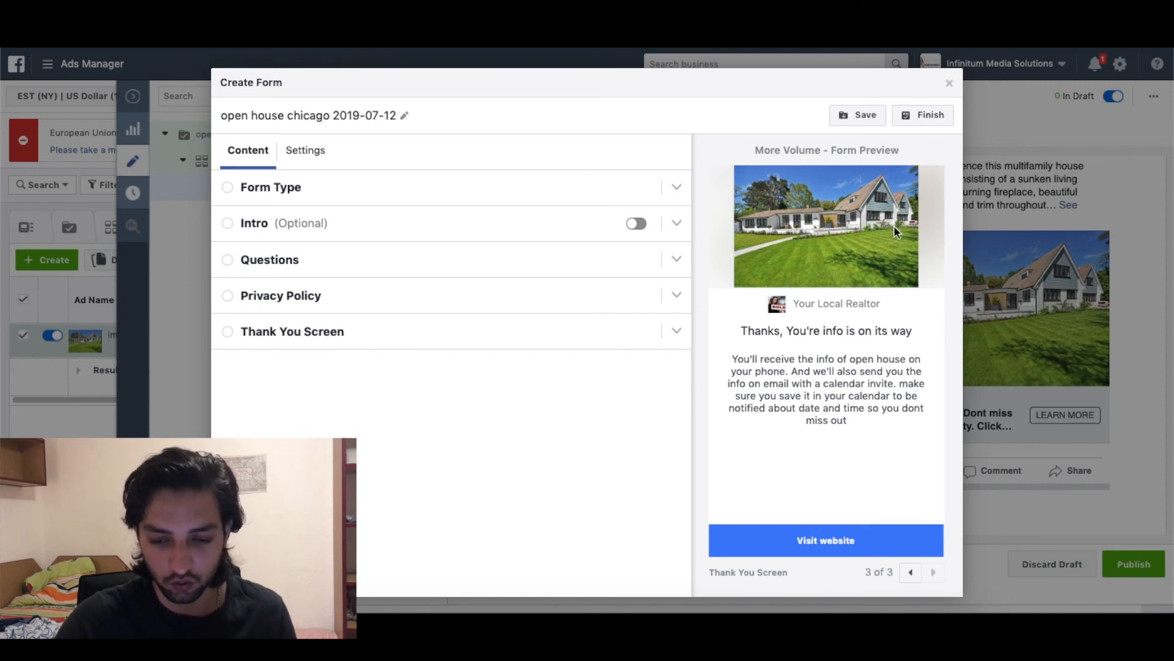
click(933, 117)
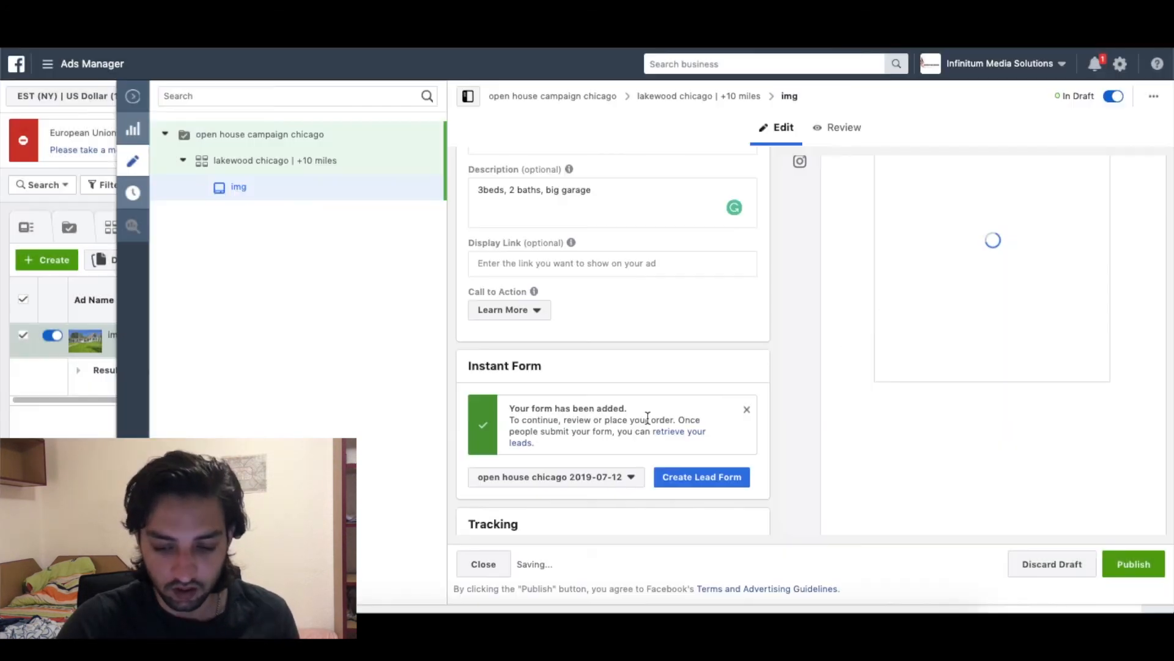